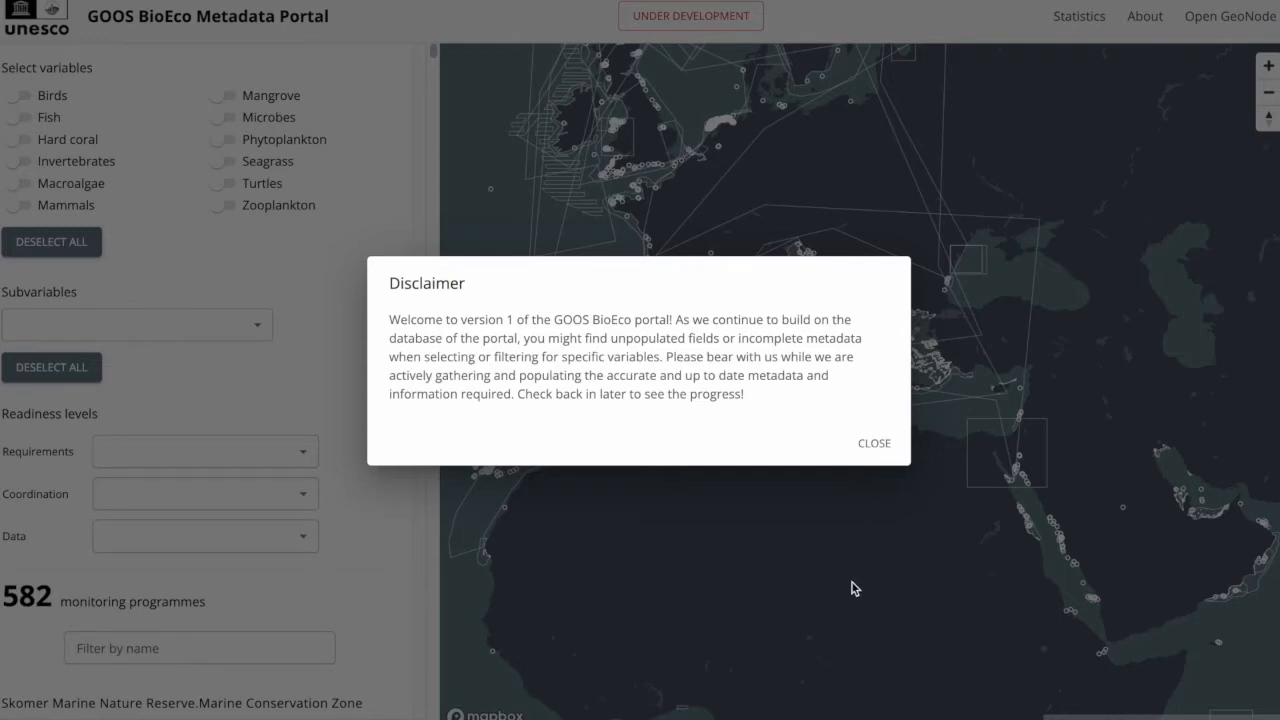
Close the disclaimer and zoom out the map until the Americas, Africa, Europe and Australia are all in view.
click(873, 444)
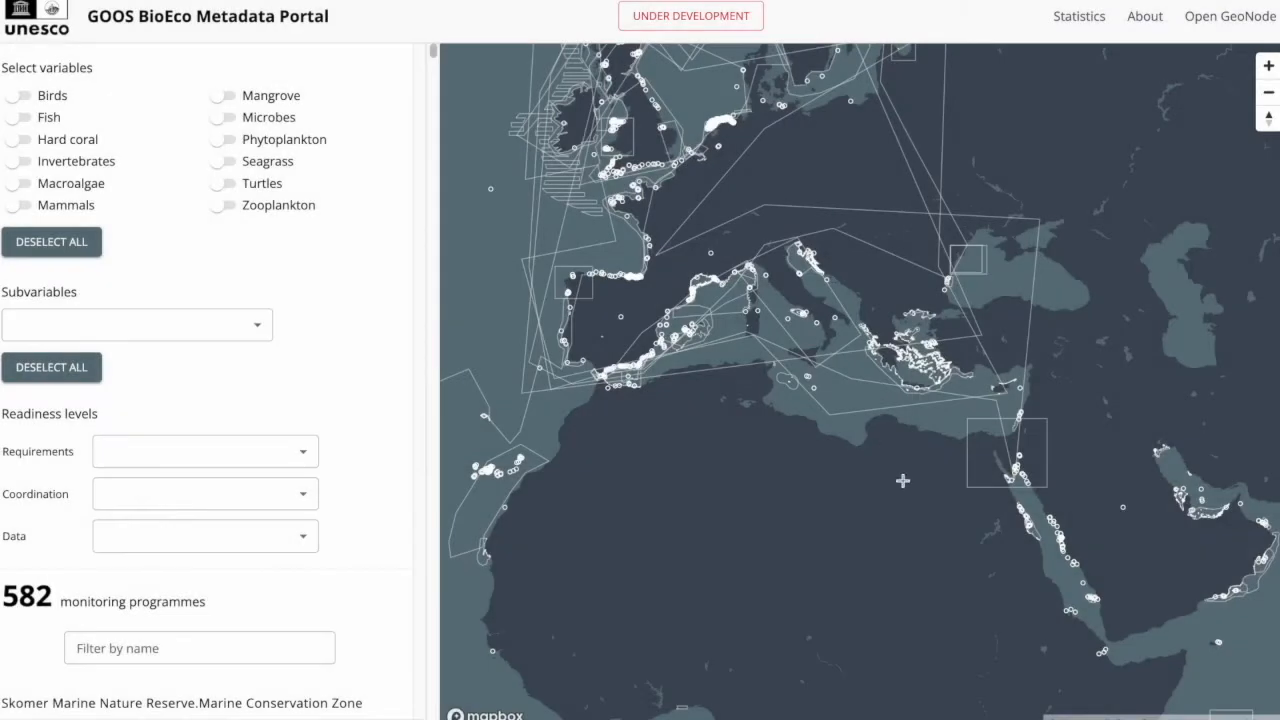
scroll(902, 467, down, 5)
drag(975, 418, 666, 364)
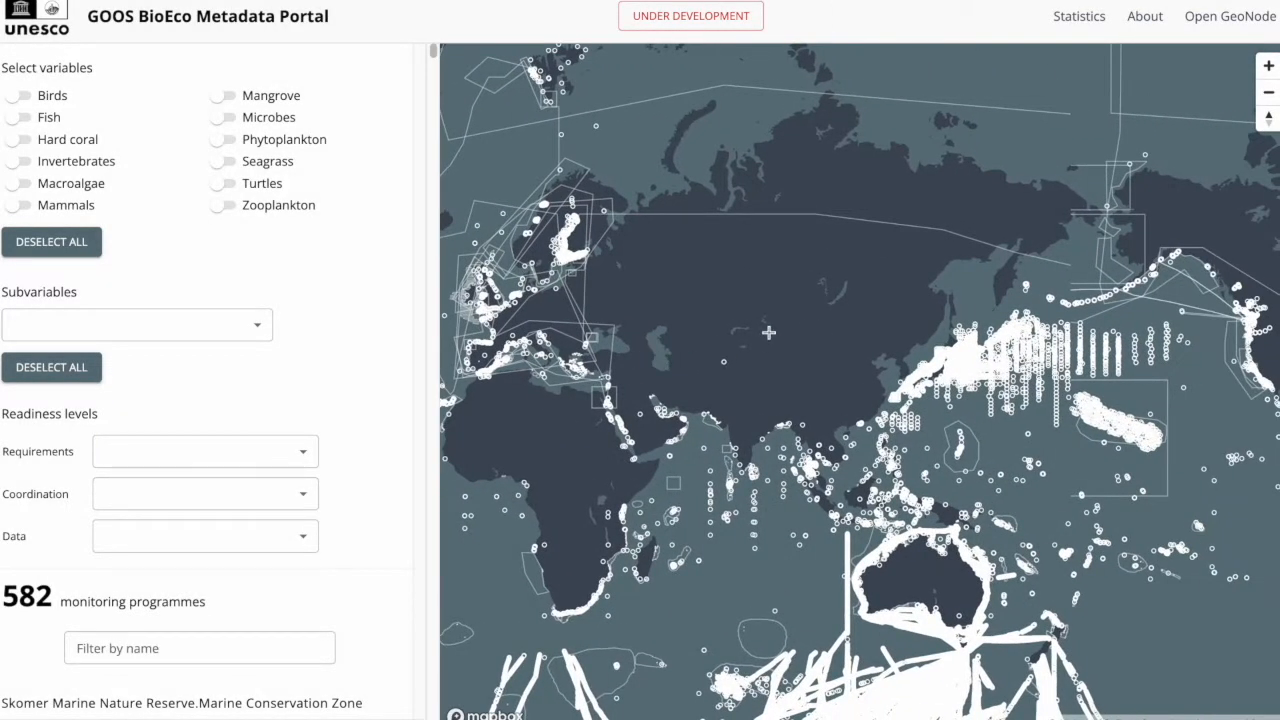
scroll(740, 355, down, 1)
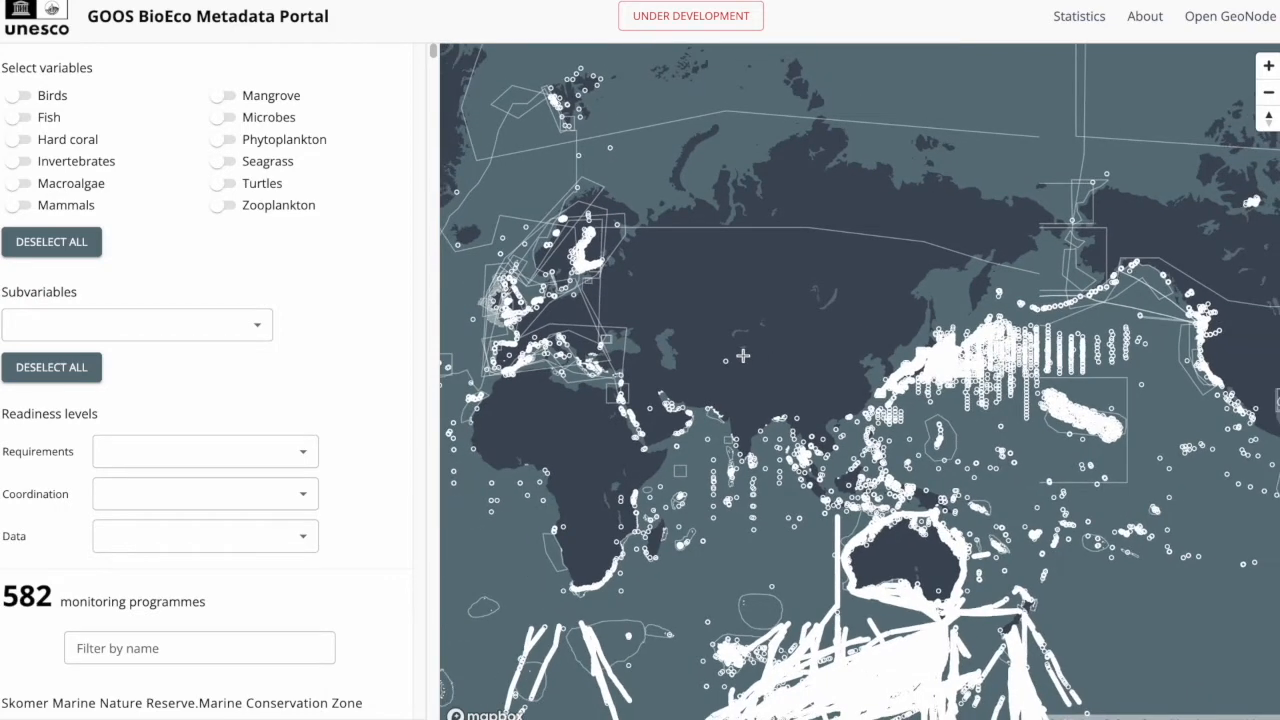
scroll(743, 355, down, 2)
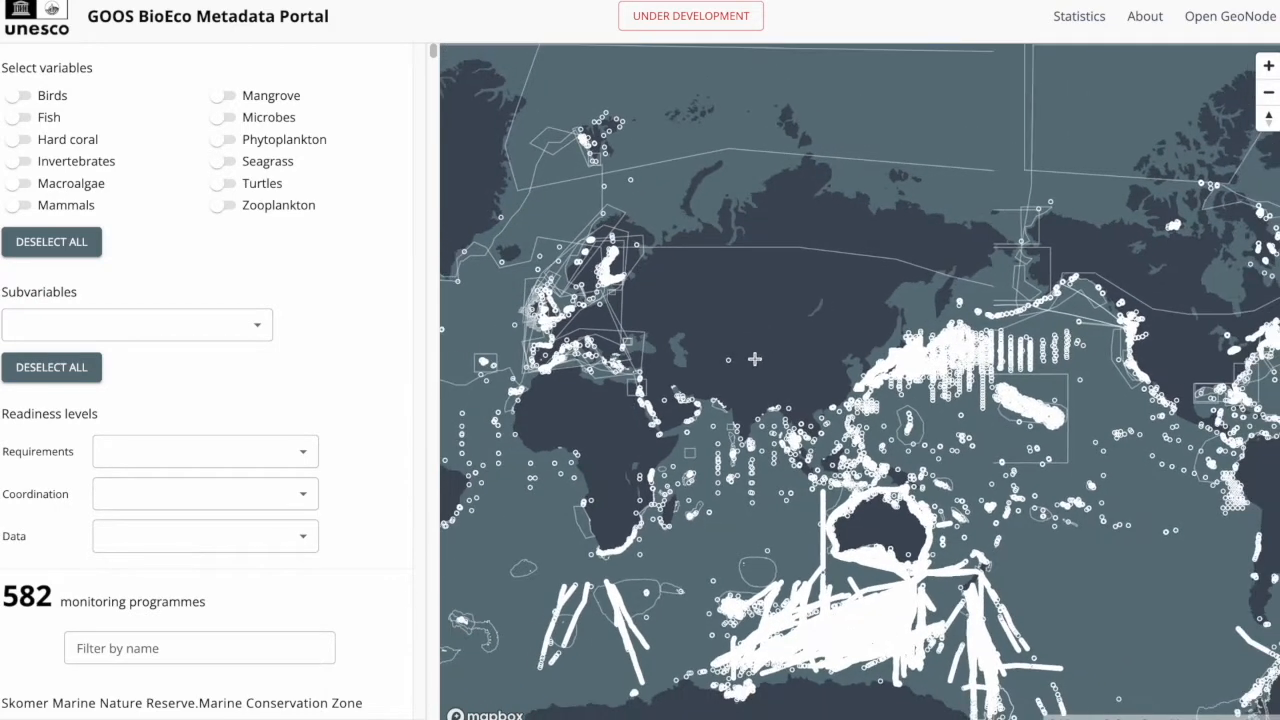
drag(918, 394, 1141, 361)
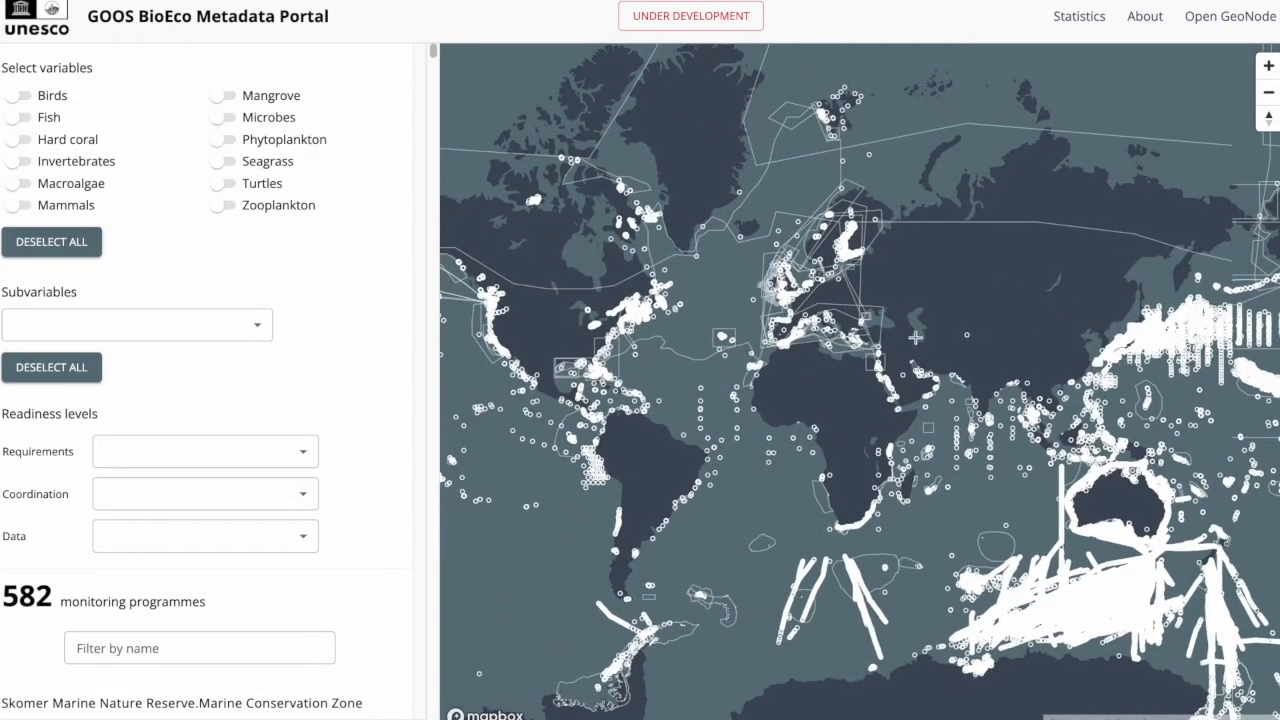
Check which monitoring programmes cover a point in the North Atlantic west of the British Isles, and close the popup.
click(753, 298)
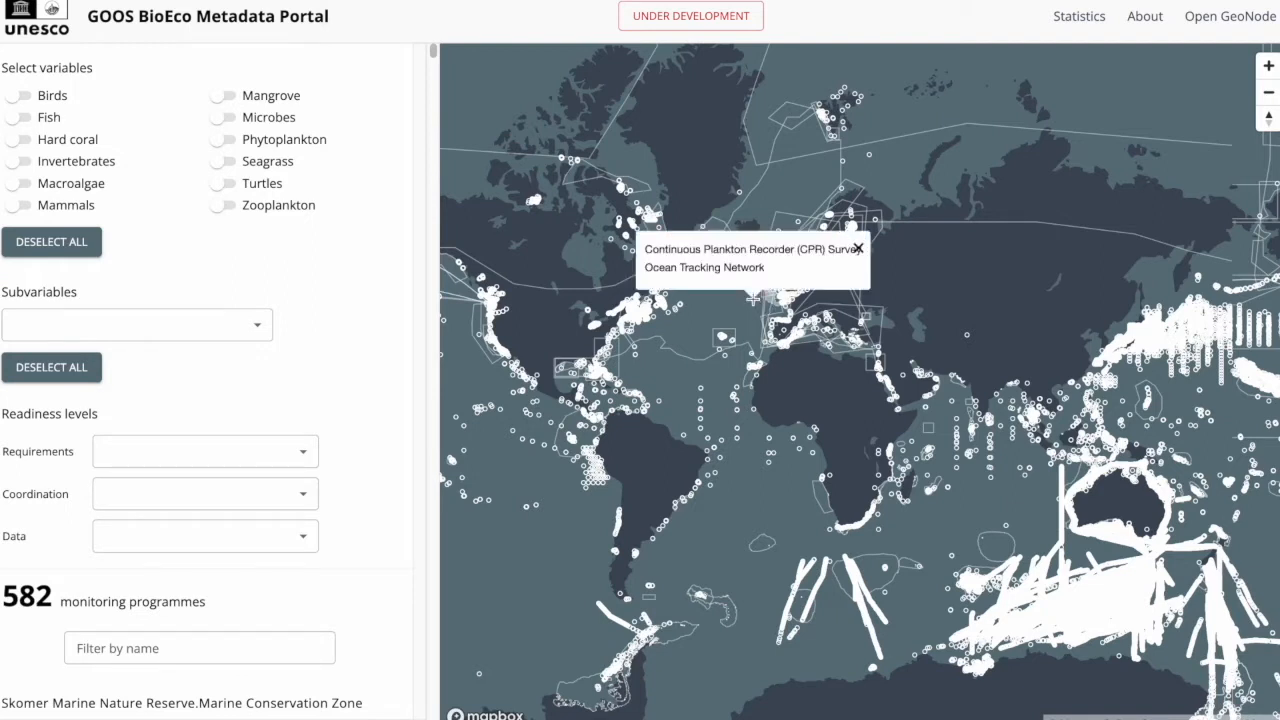
click(858, 249)
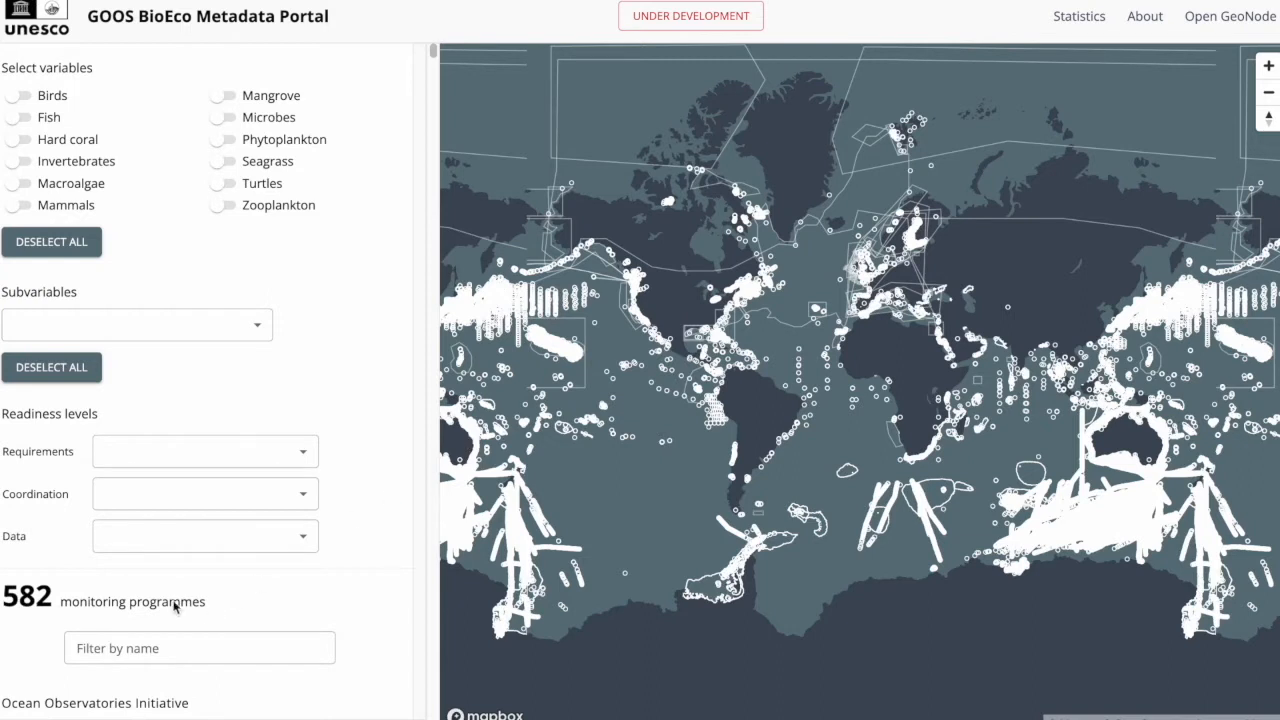
click(37, 617)
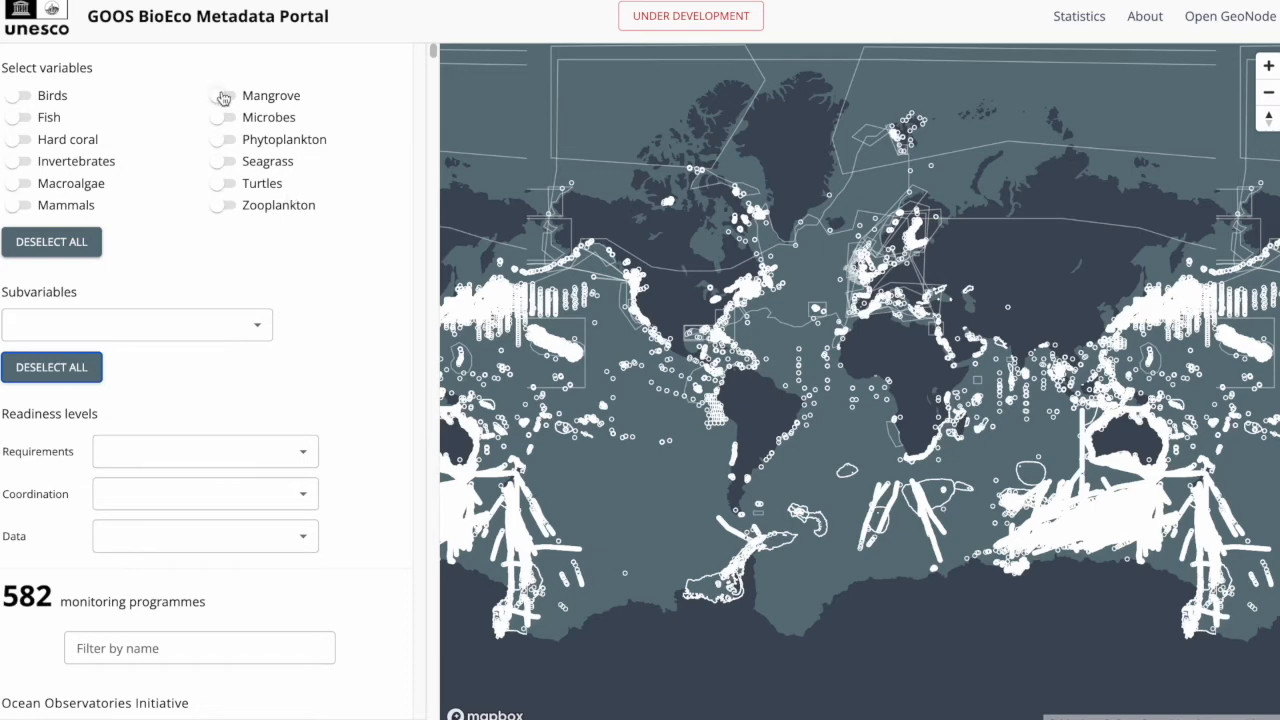
Filter the monitoring programmes by the Birds, Mangrove, Fish and Microbes variables.
click(25, 95)
click(221, 96)
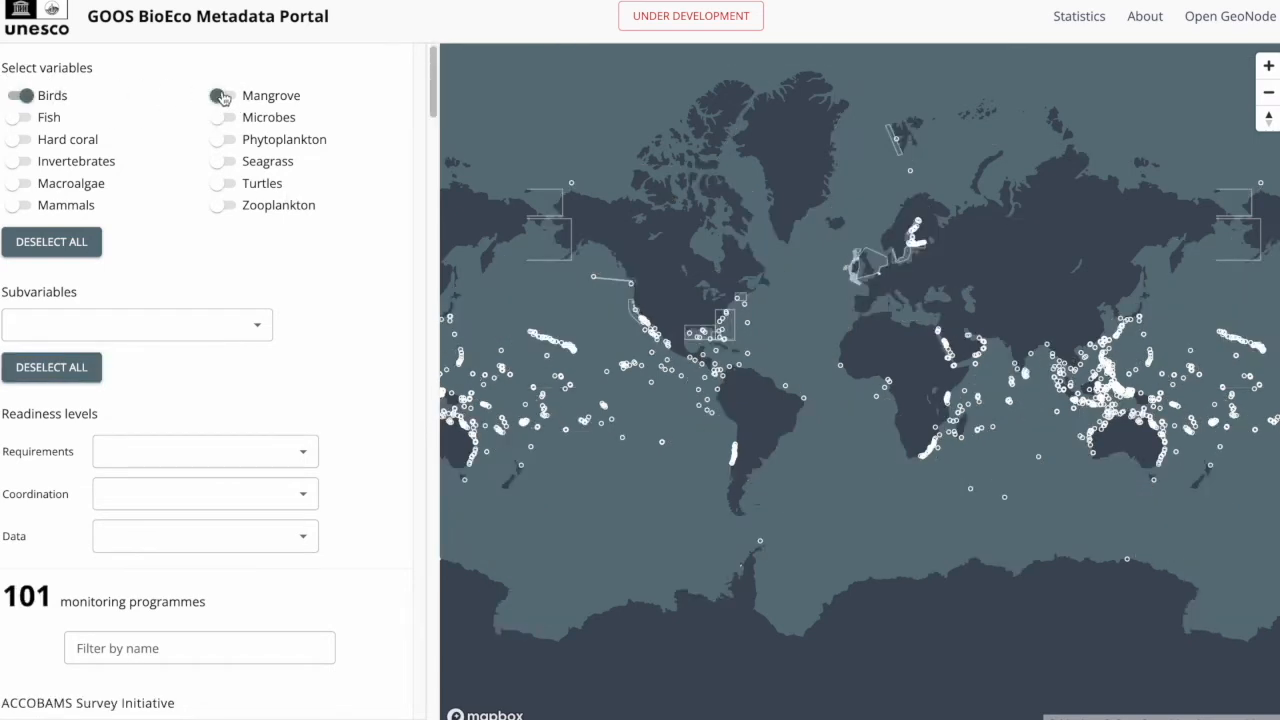
click(22, 117)
click(238, 121)
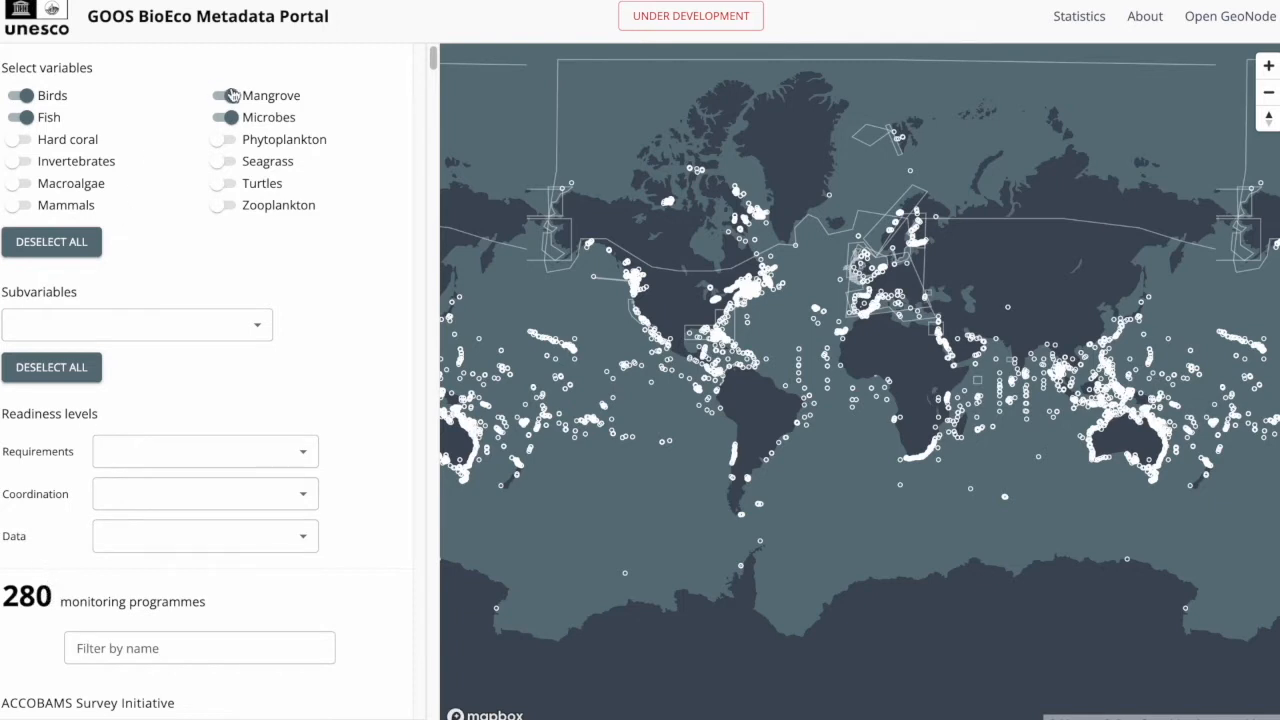
Turn off the Microbes and Mangrove filters and deselect all remaining variables.
click(229, 117)
click(225, 95)
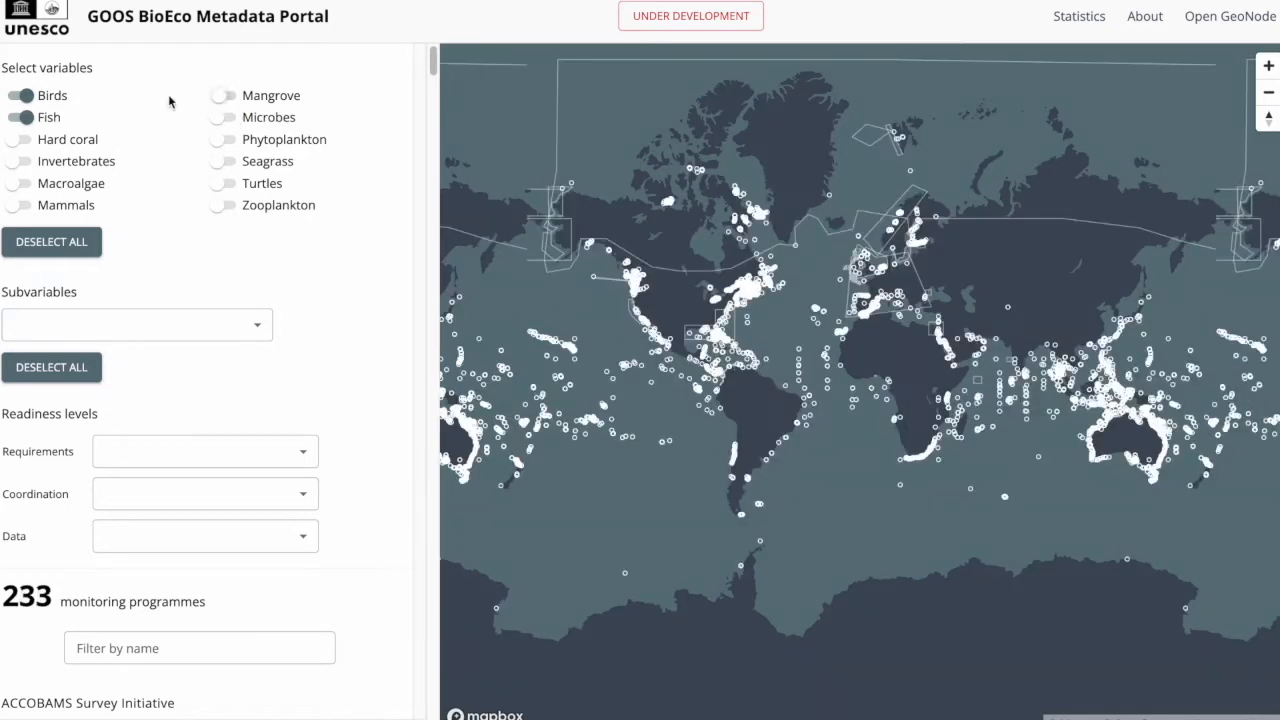
click(30, 244)
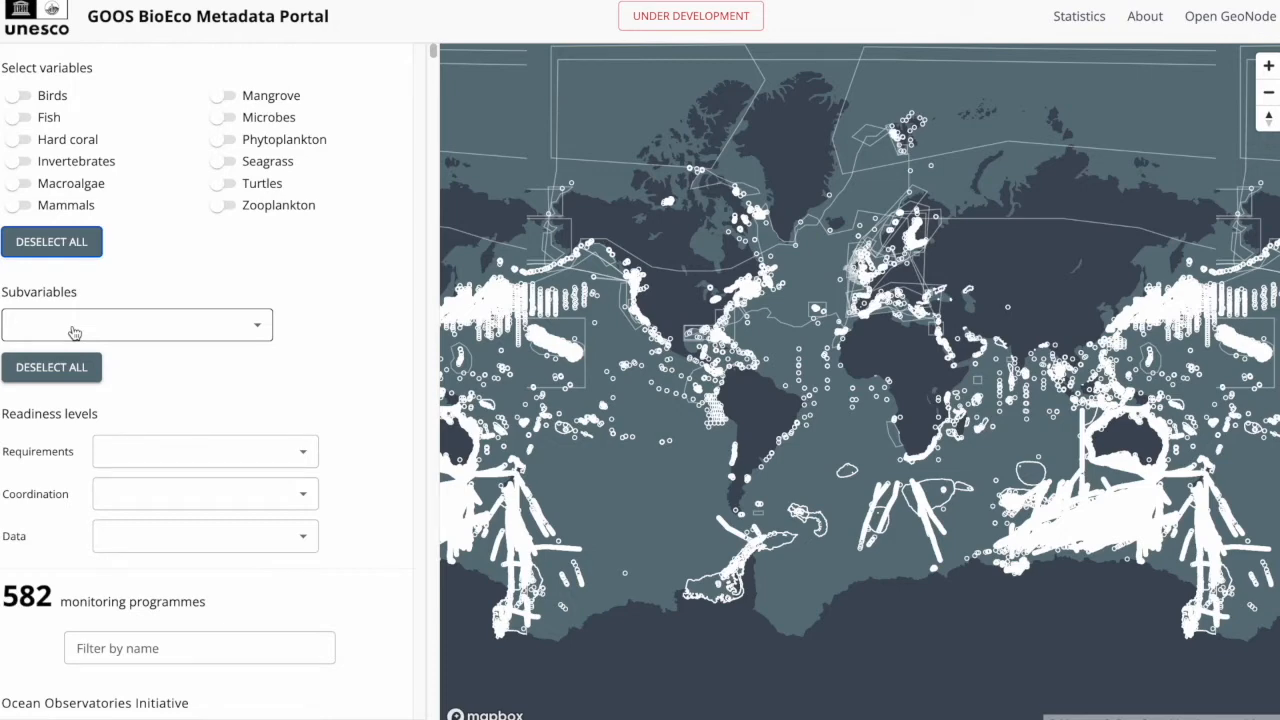
Filter by the subvariables Zooplankton abundance, Zooplankton biomass and Phytoplankton pigment concentration by spectrophotometry.
click(73, 332)
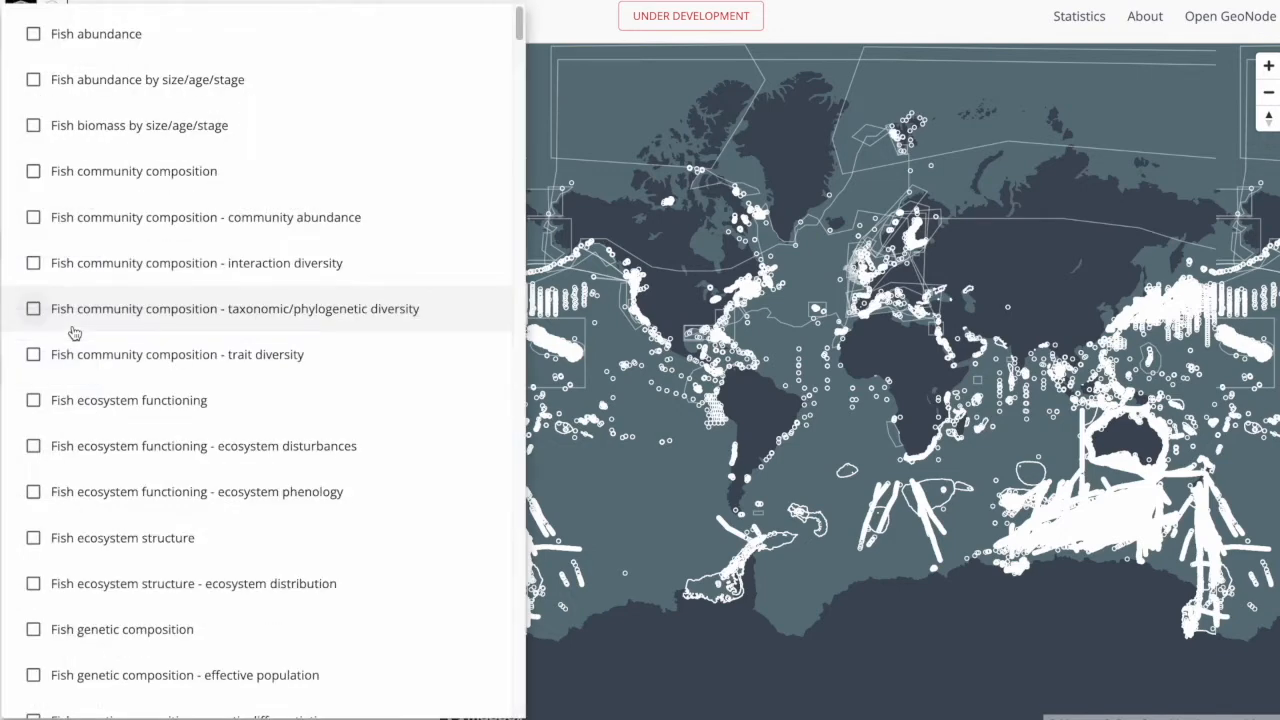
scroll(73, 332, down, 20)
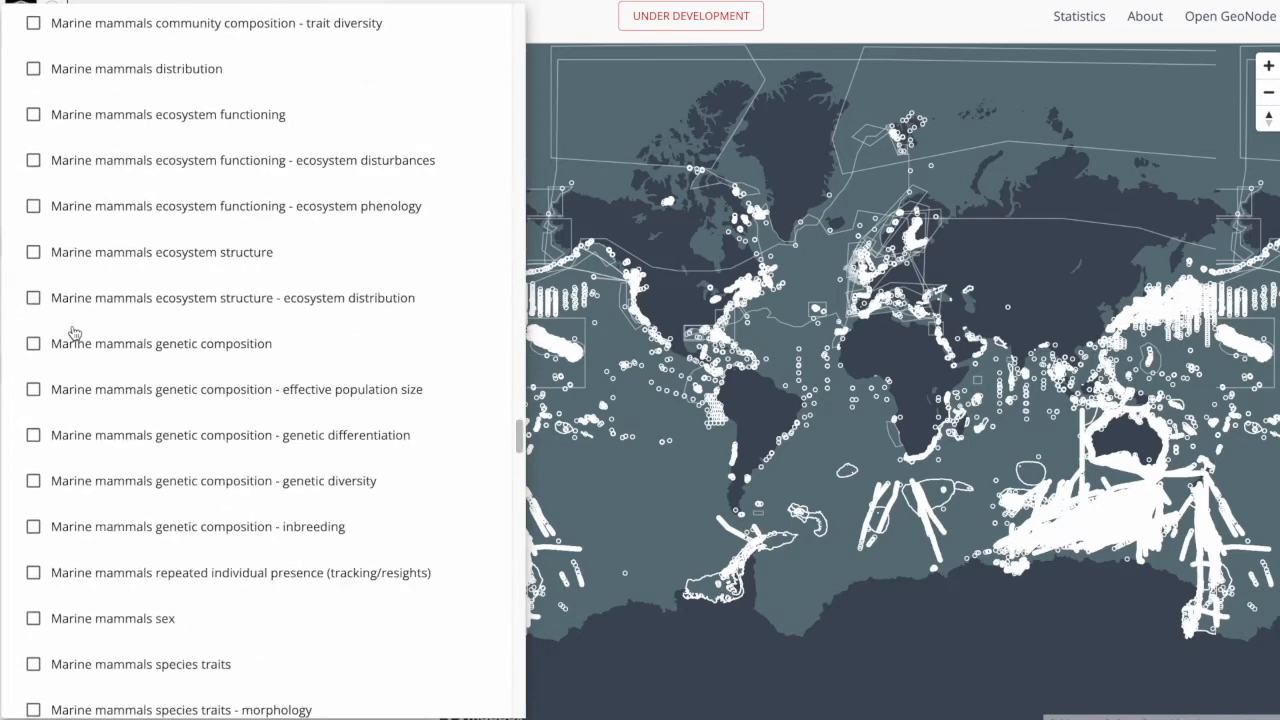
scroll(73, 332, down, 15)
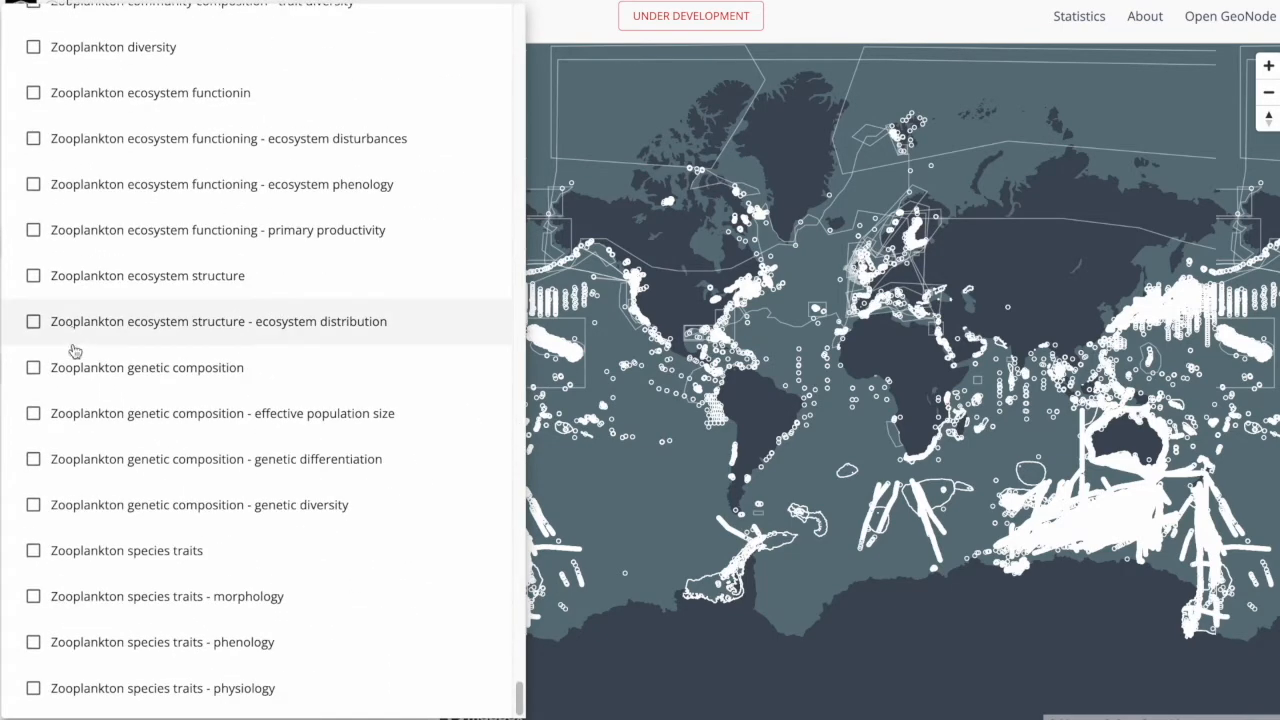
scroll(73, 350, up, 5)
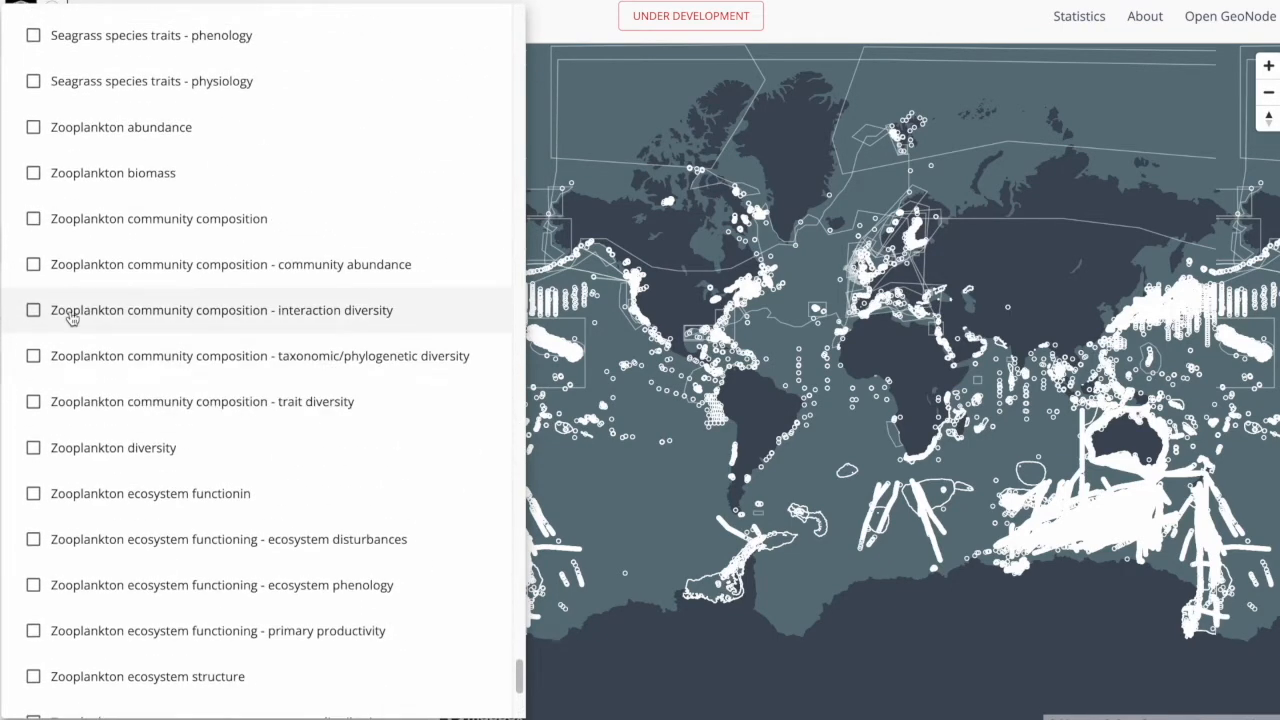
click(36, 129)
click(36, 178)
scroll(166, 294, up, 10)
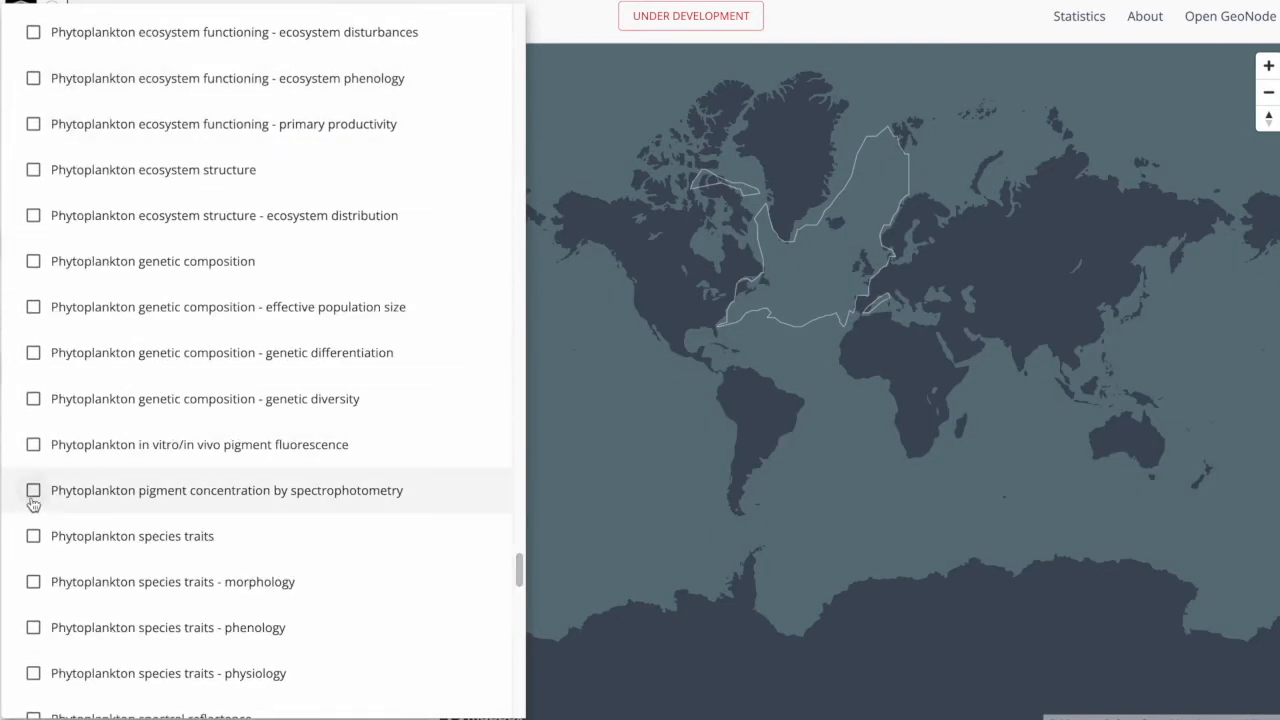
click(34, 492)
Add the Invertebrate community composition subvariable to the filter, and deselect all subvariables.
scroll(57, 485, up, 10)
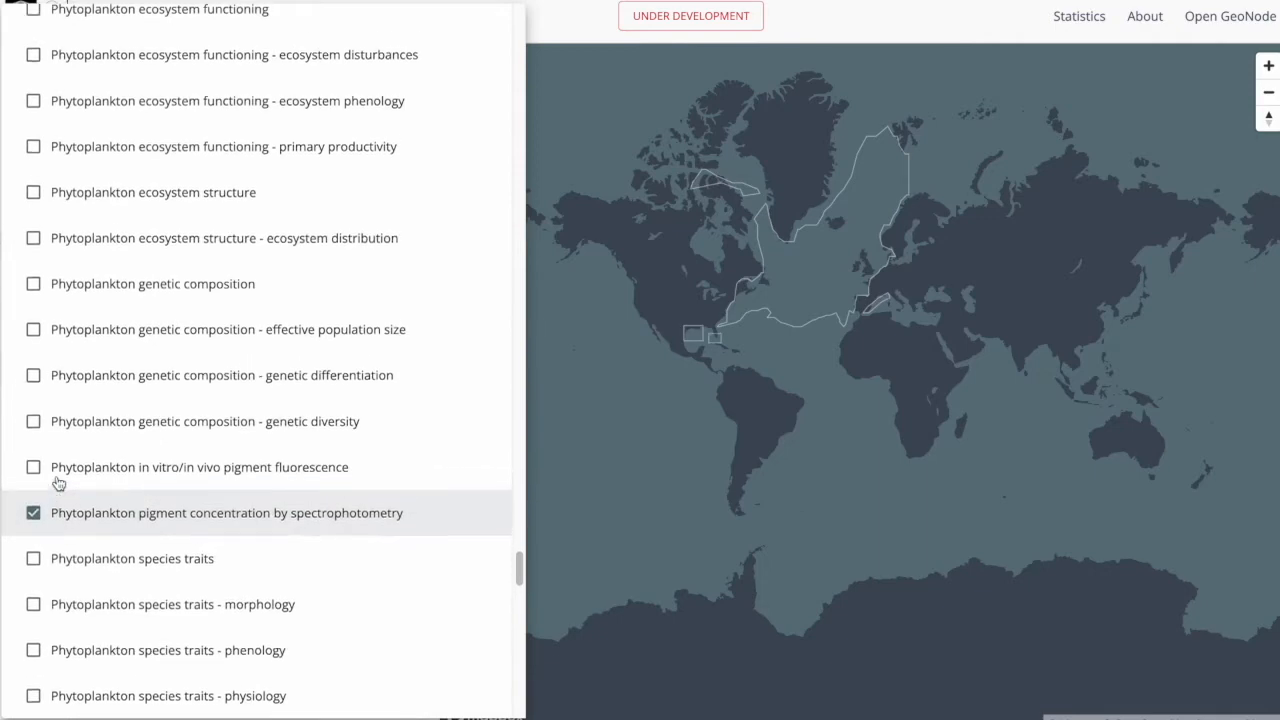
scroll(57, 485, up, 7)
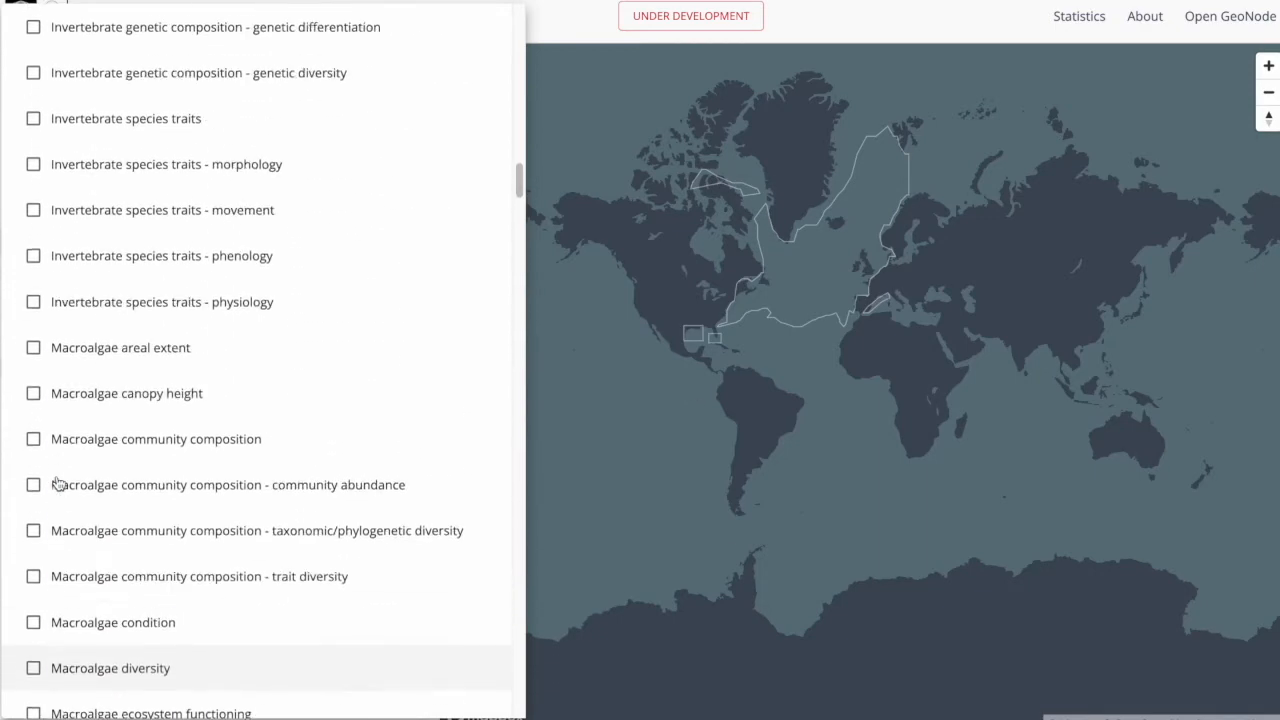
scroll(49, 254, up, 1)
scroll(48, 233, up, 1)
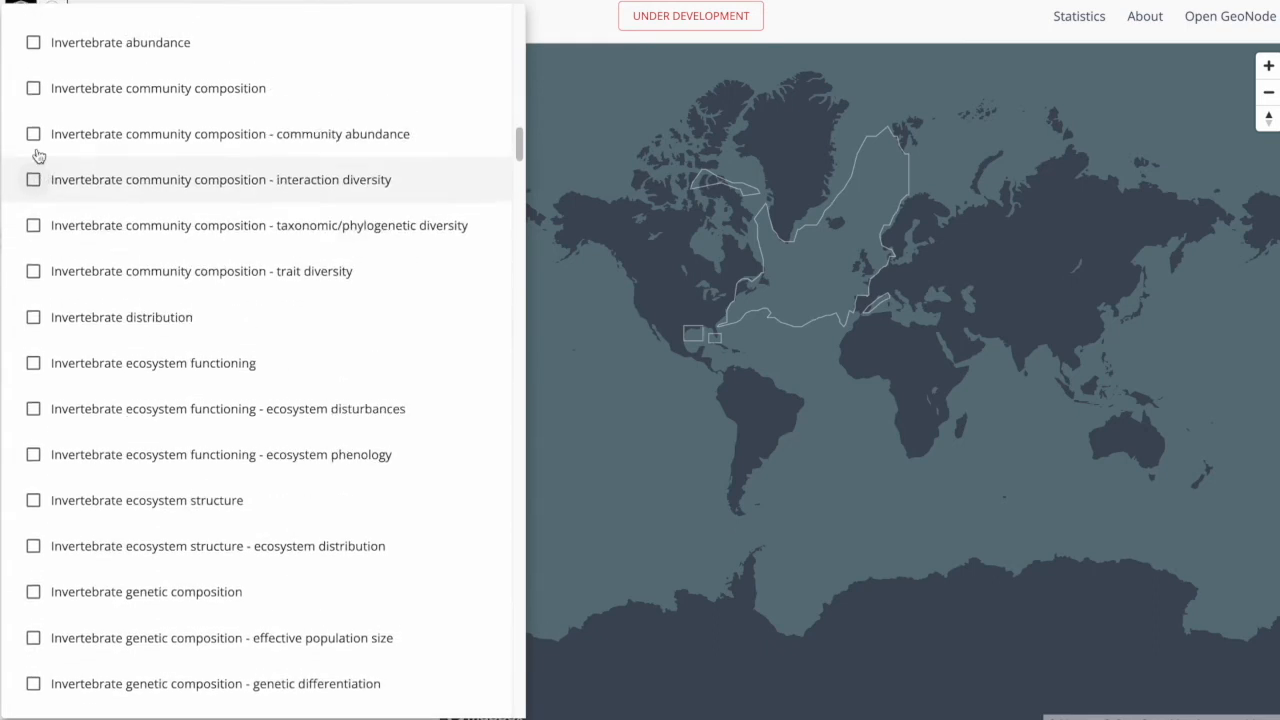
click(33, 88)
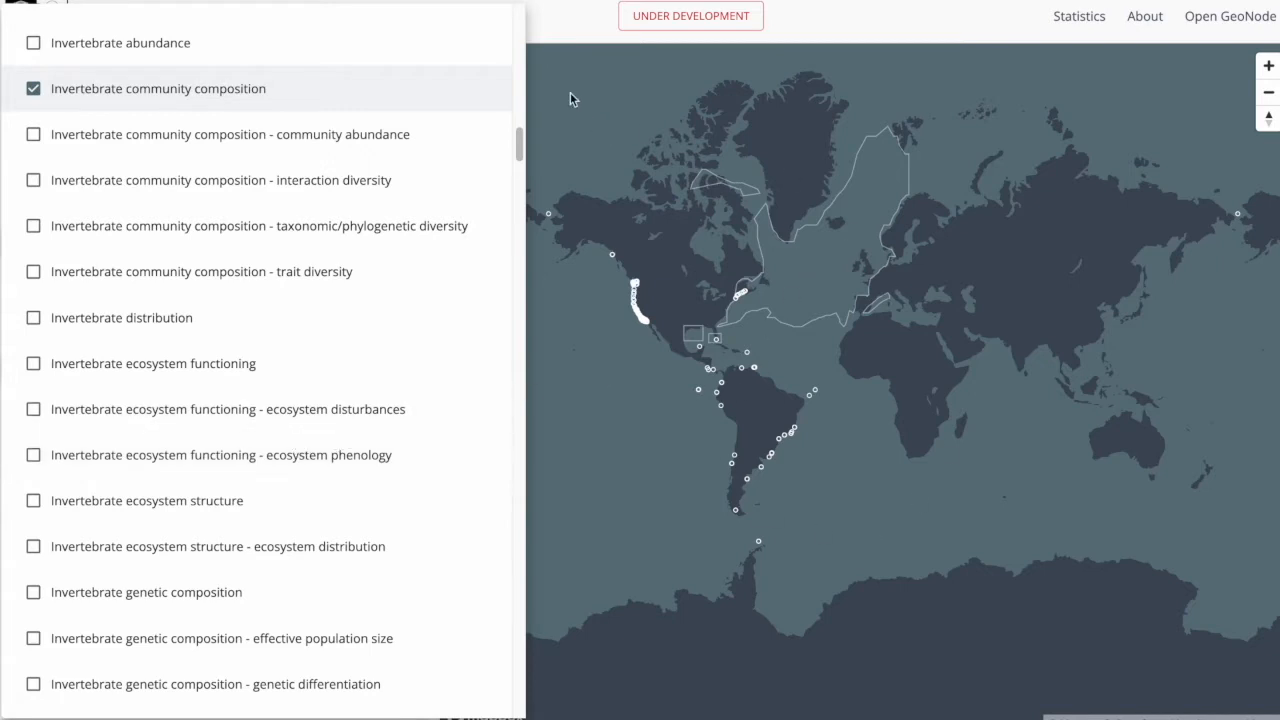
click(555, 41)
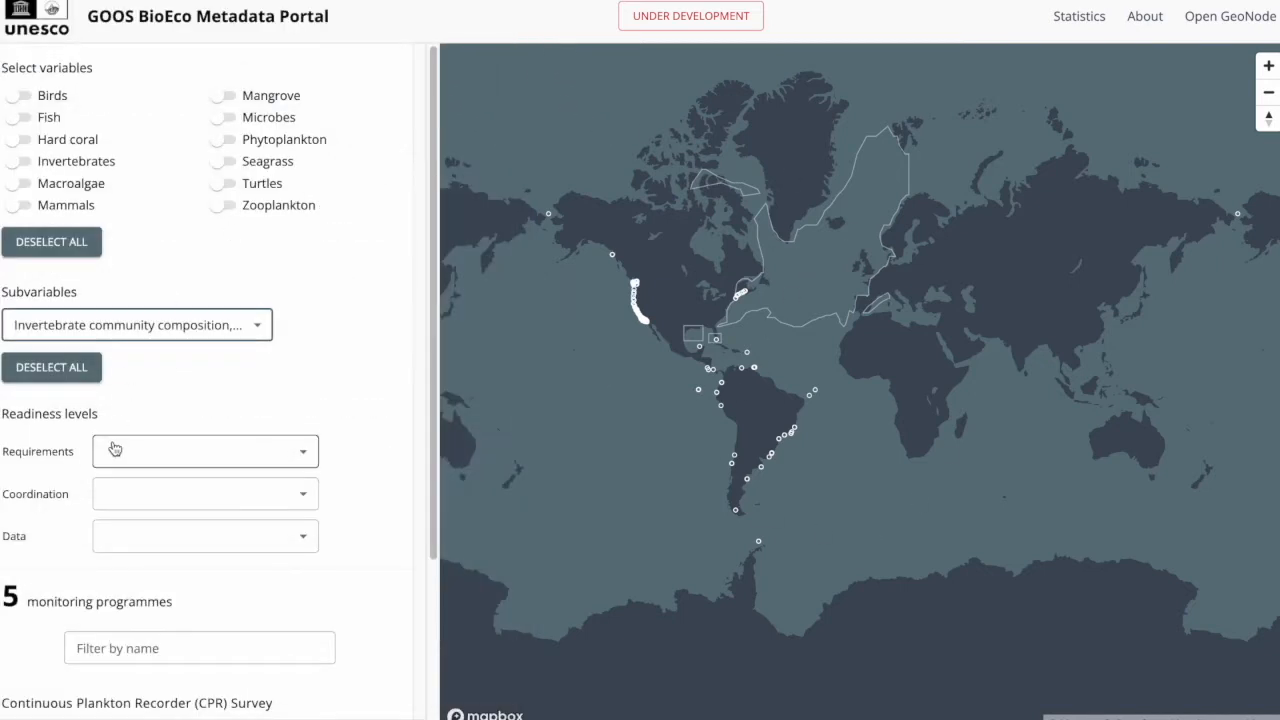
click(72, 368)
Examine the readiness level options for Requirements and Coordination and the name filter for monitoring programmes.
scroll(138, 337, down, 1)
scroll(180, 331, down, 2)
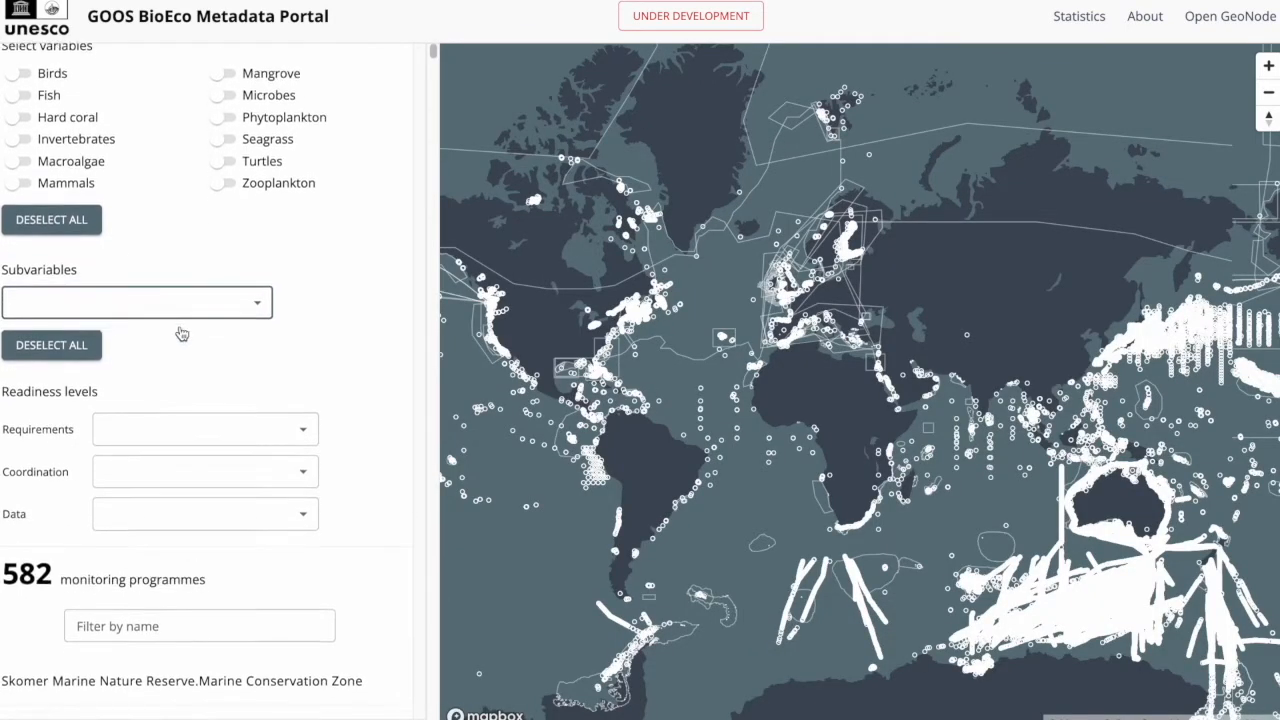
click(200, 325)
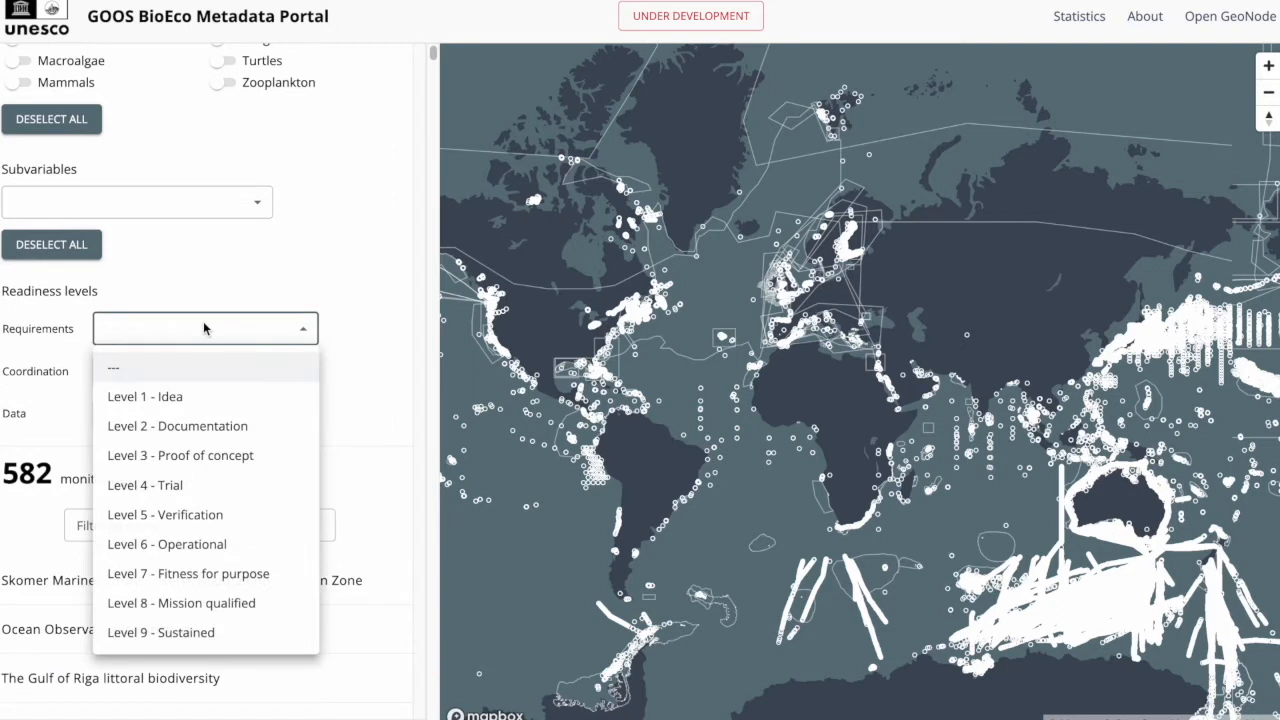
click(262, 372)
click(266, 376)
click(266, 372)
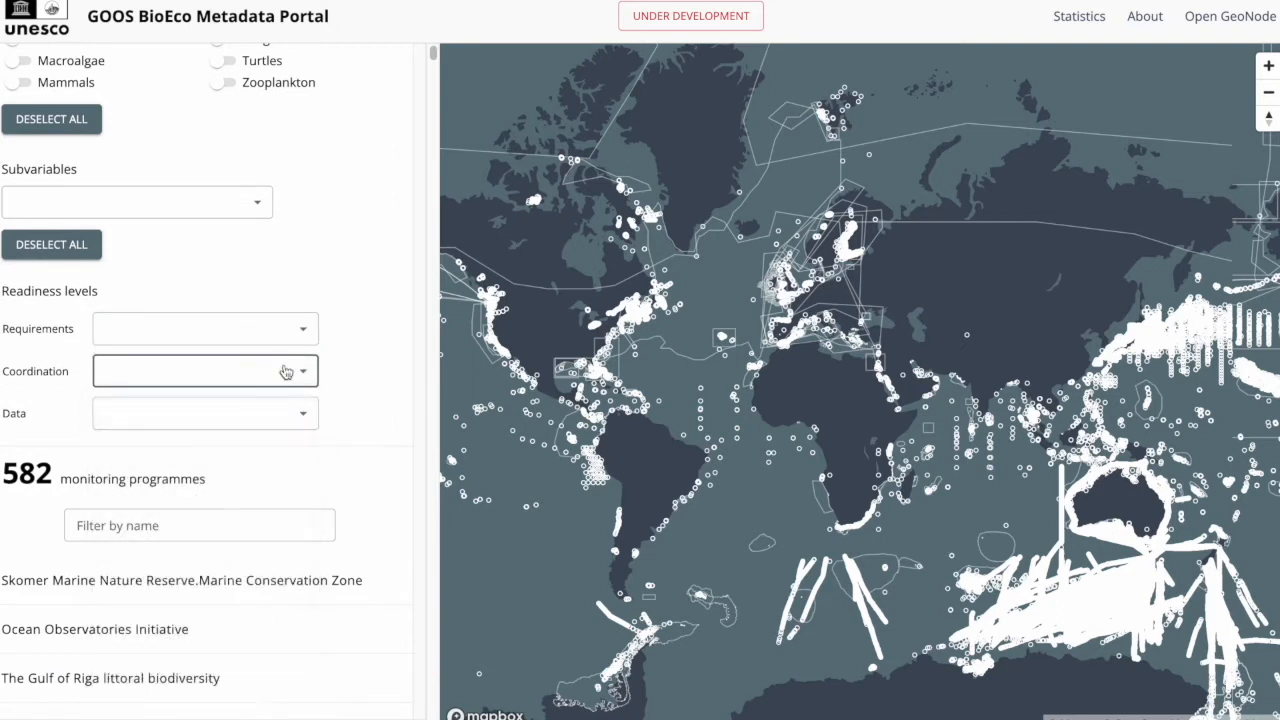
click(251, 522)
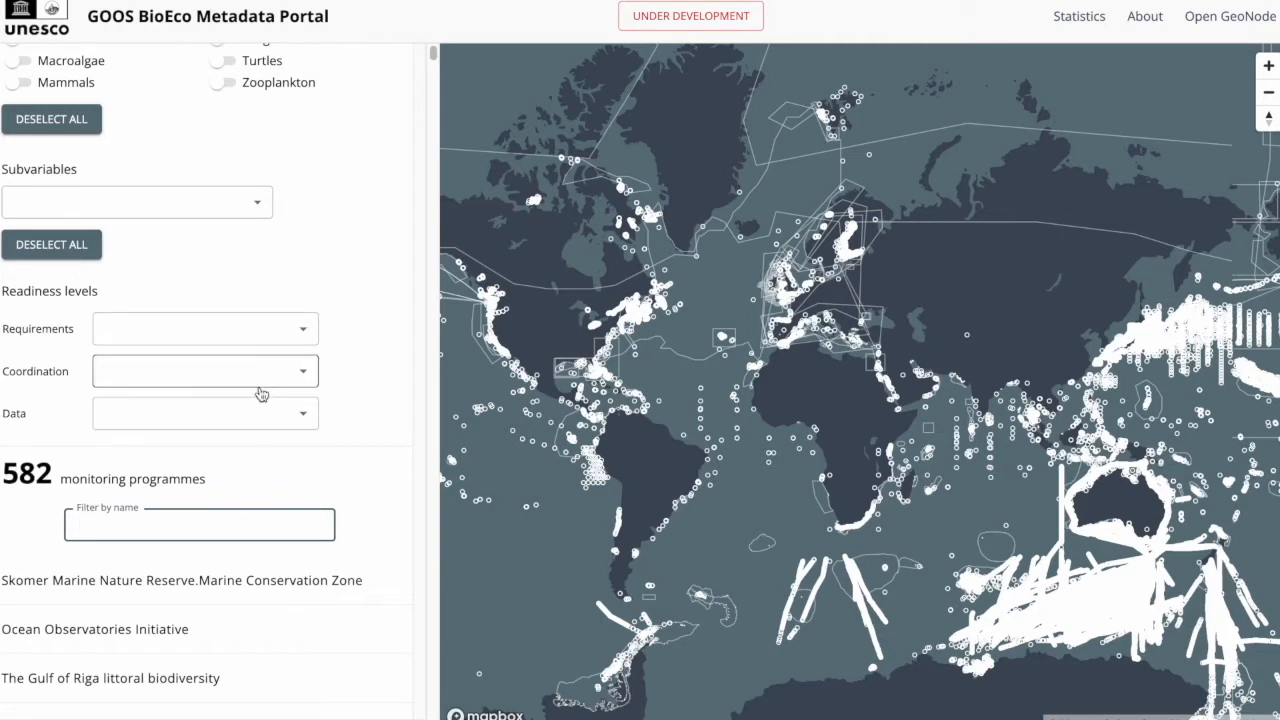
scroll(361, 398, up, 2)
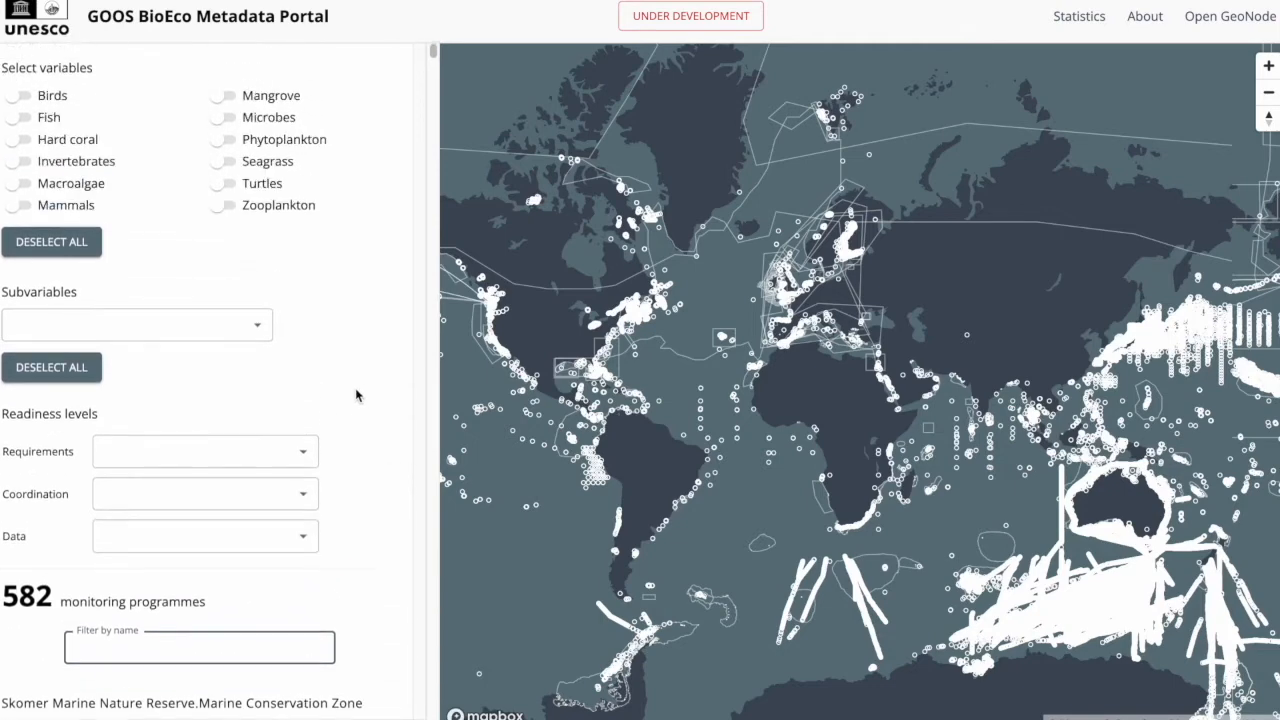
Filter the programmes by the Invertebrates variable and open the details of MBON Pole to Pole of the Americas.
click(24, 162)
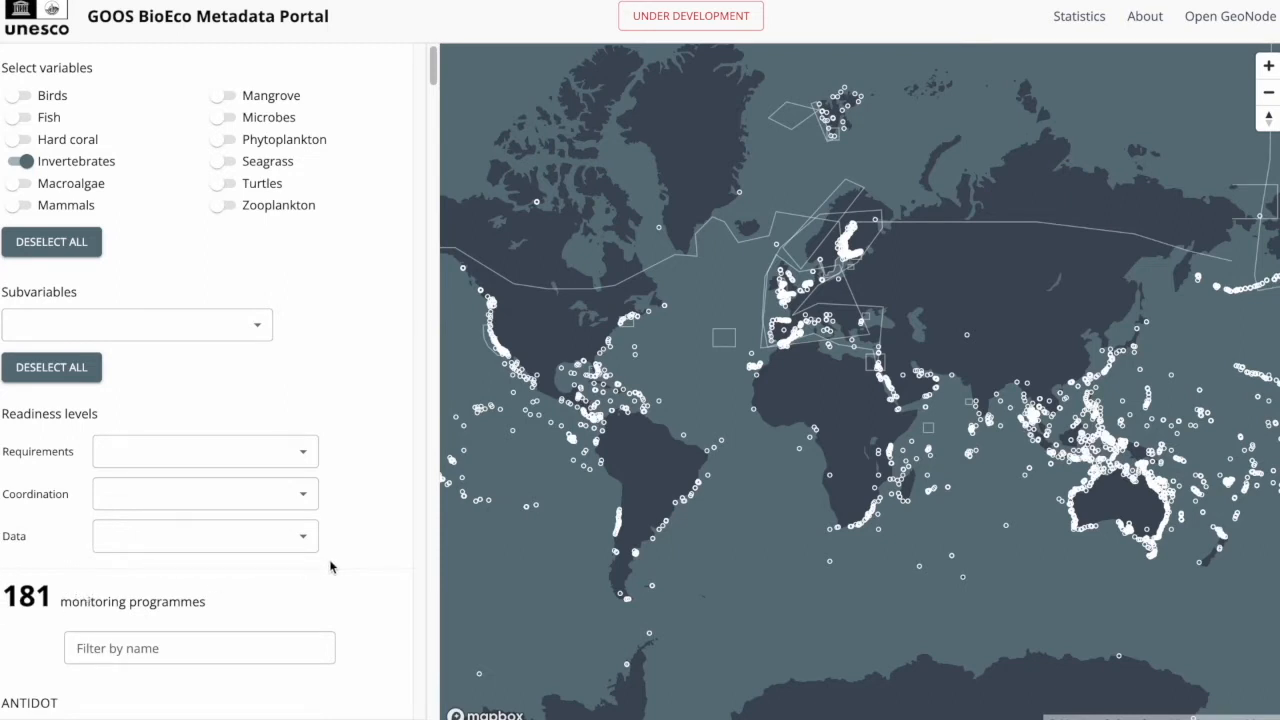
scroll(336, 562, down, 4)
scroll(364, 571, down, 3)
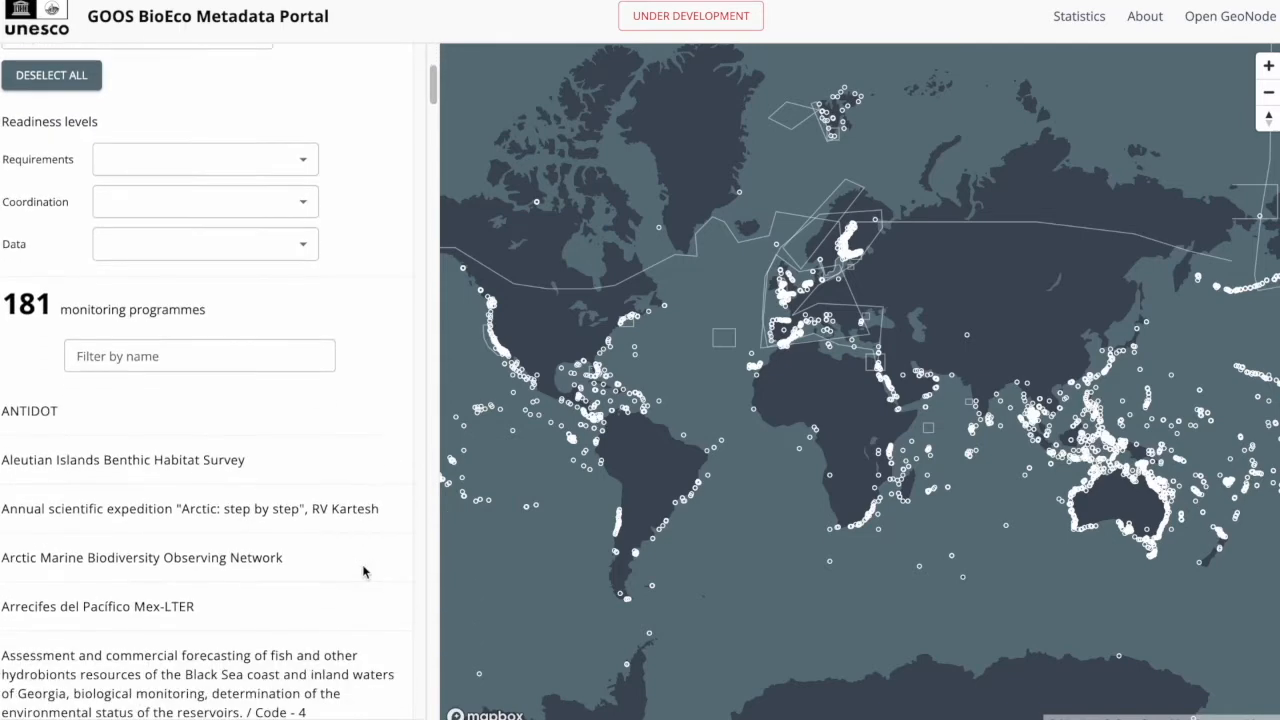
scroll(364, 571, down, 20)
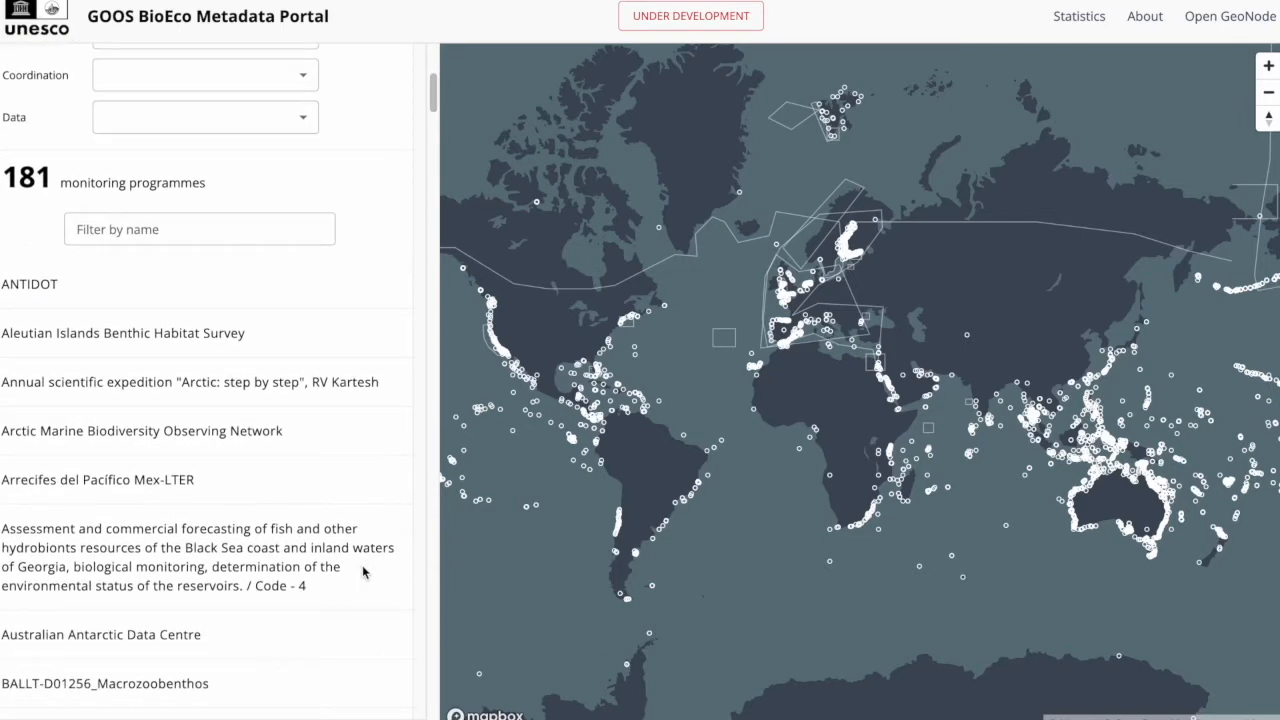
scroll(362, 572, down, 20)
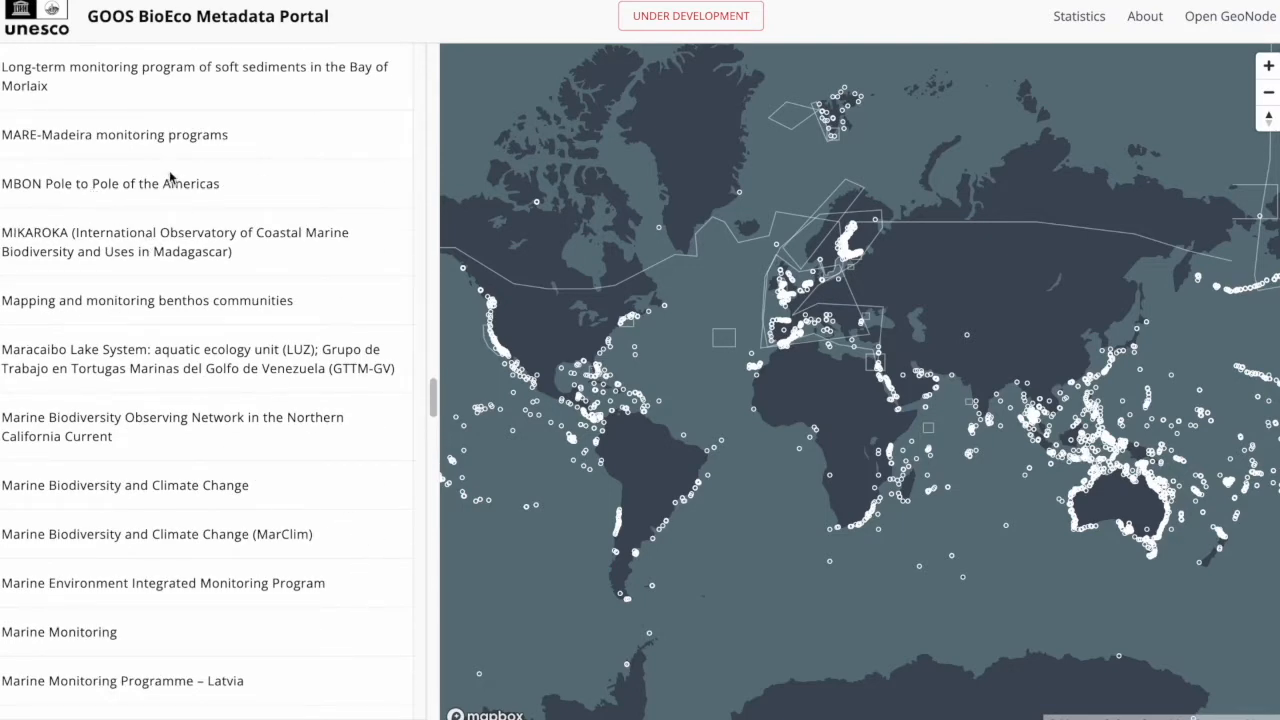
click(167, 195)
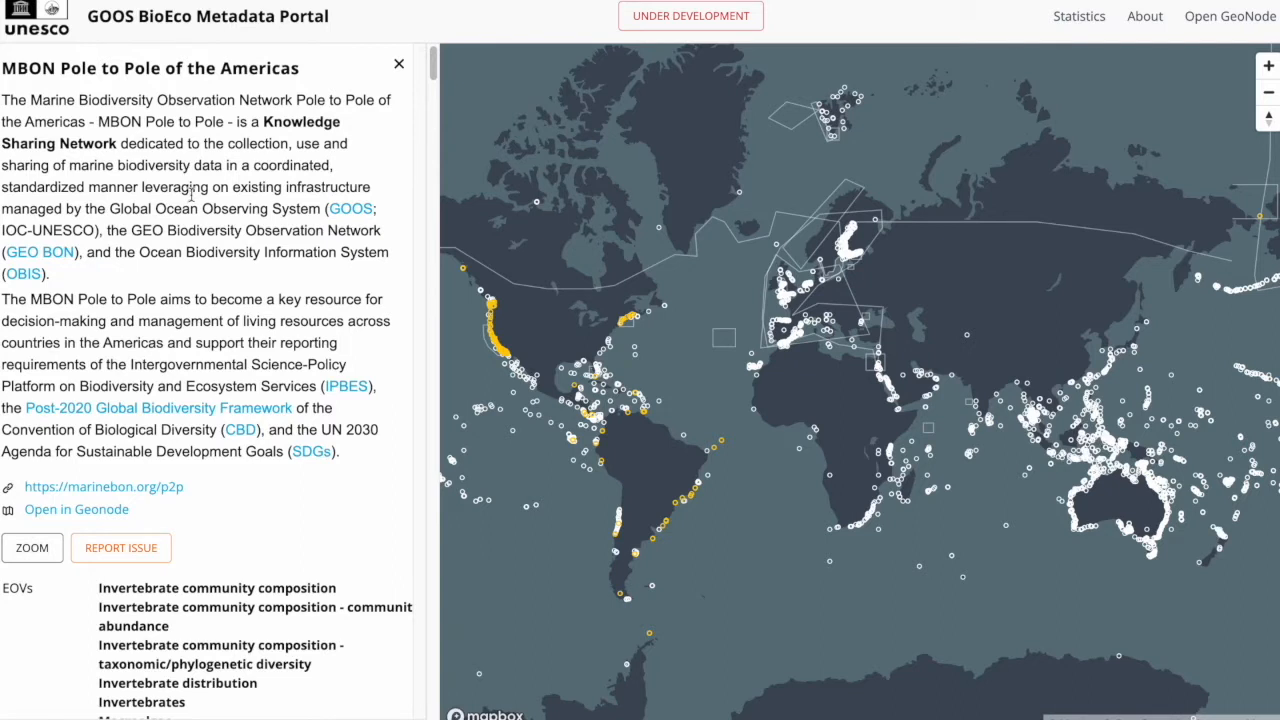
Zoom the map to the programme's sites and check which programmes cover a highlighted site on North America's west coast.
click(35, 558)
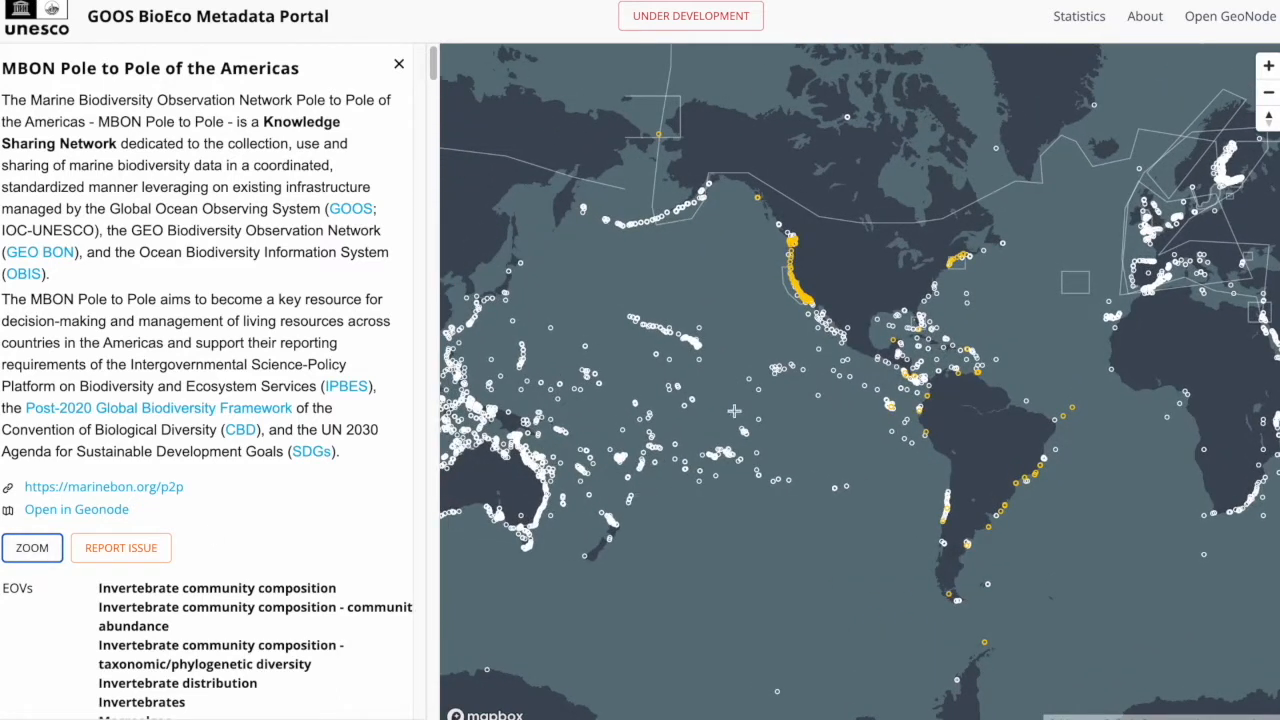
click(792, 243)
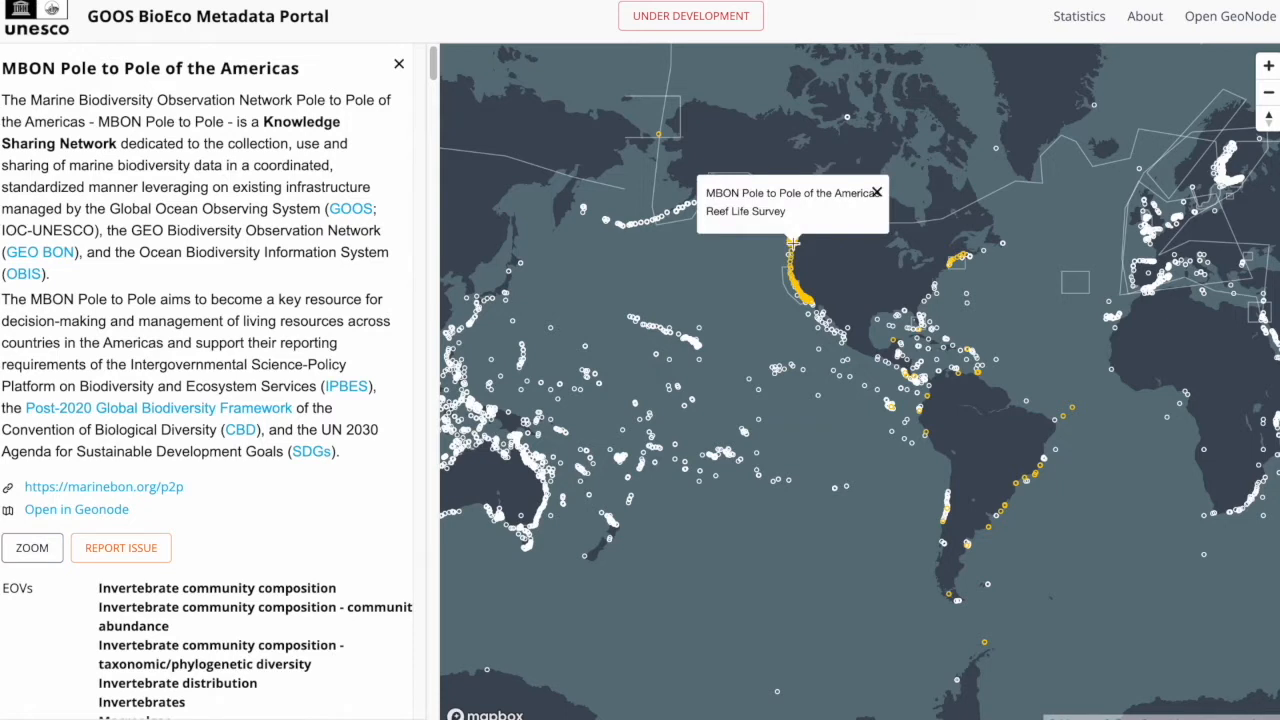
click(876, 192)
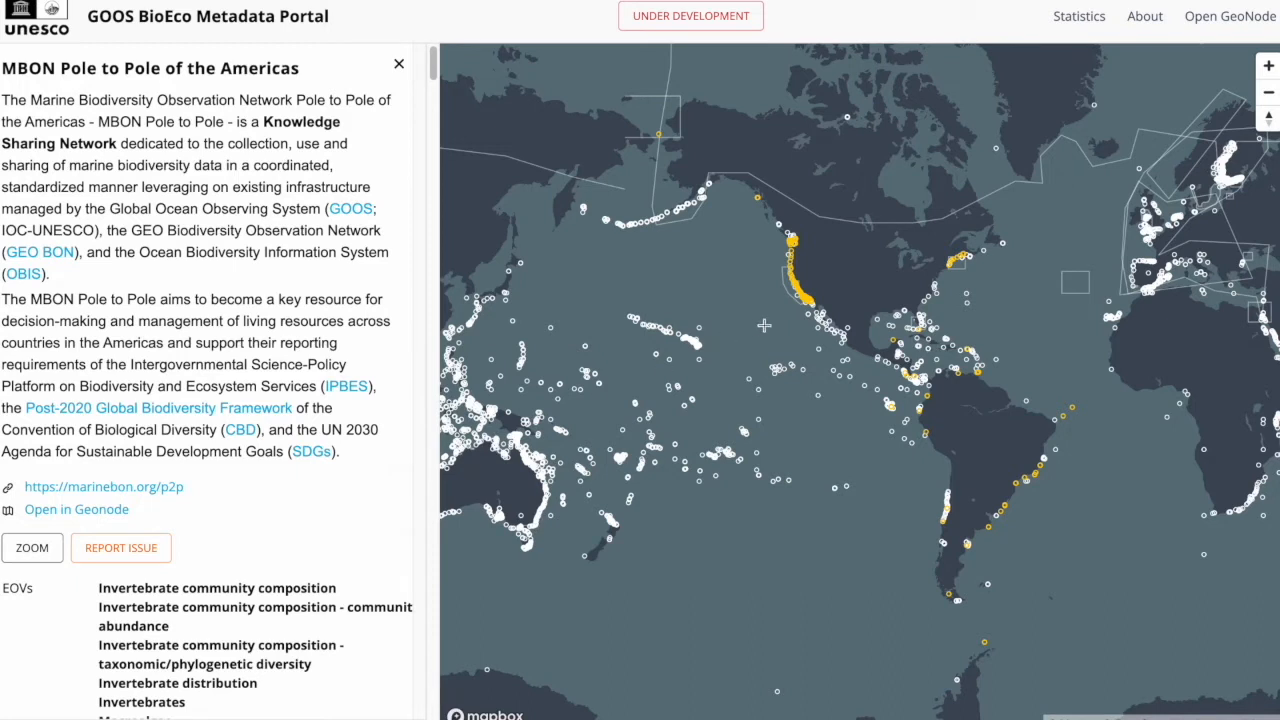
Review the programme counts on the Statistics page and the portal description, governance and future milestones on the About page.
click(1080, 16)
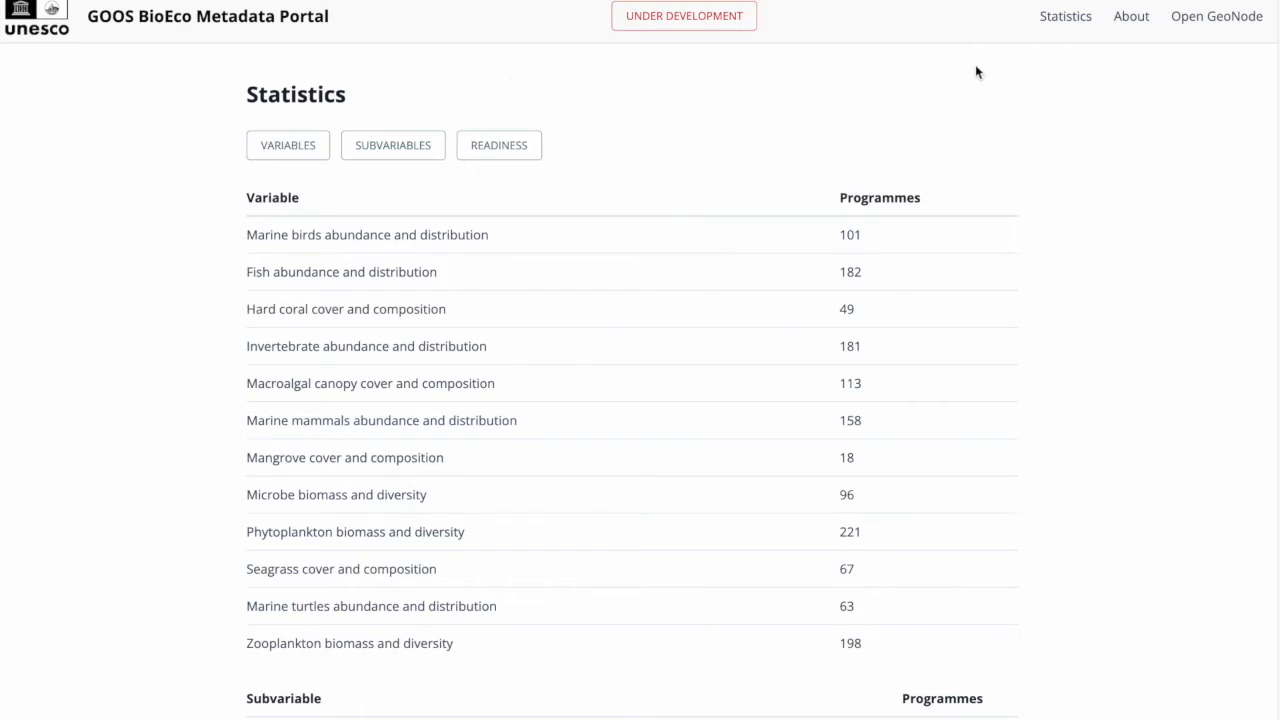
click(1135, 20)
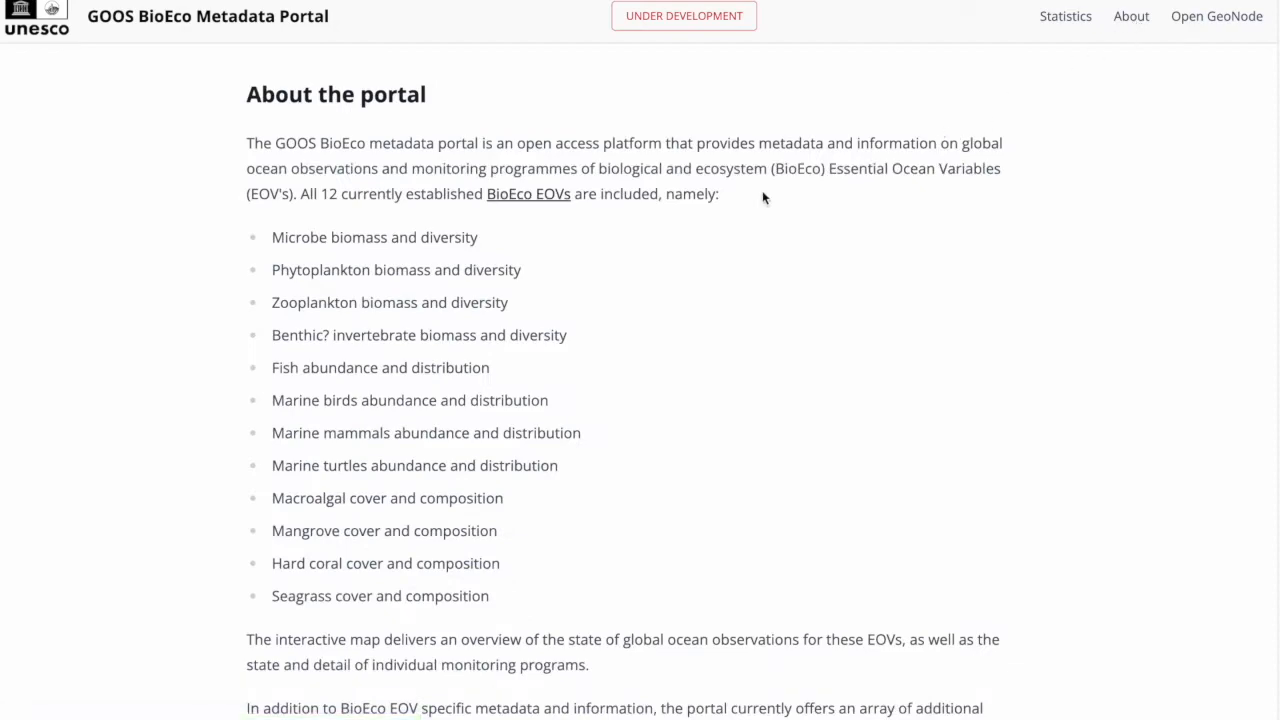
scroll(208, 182, down, 10)
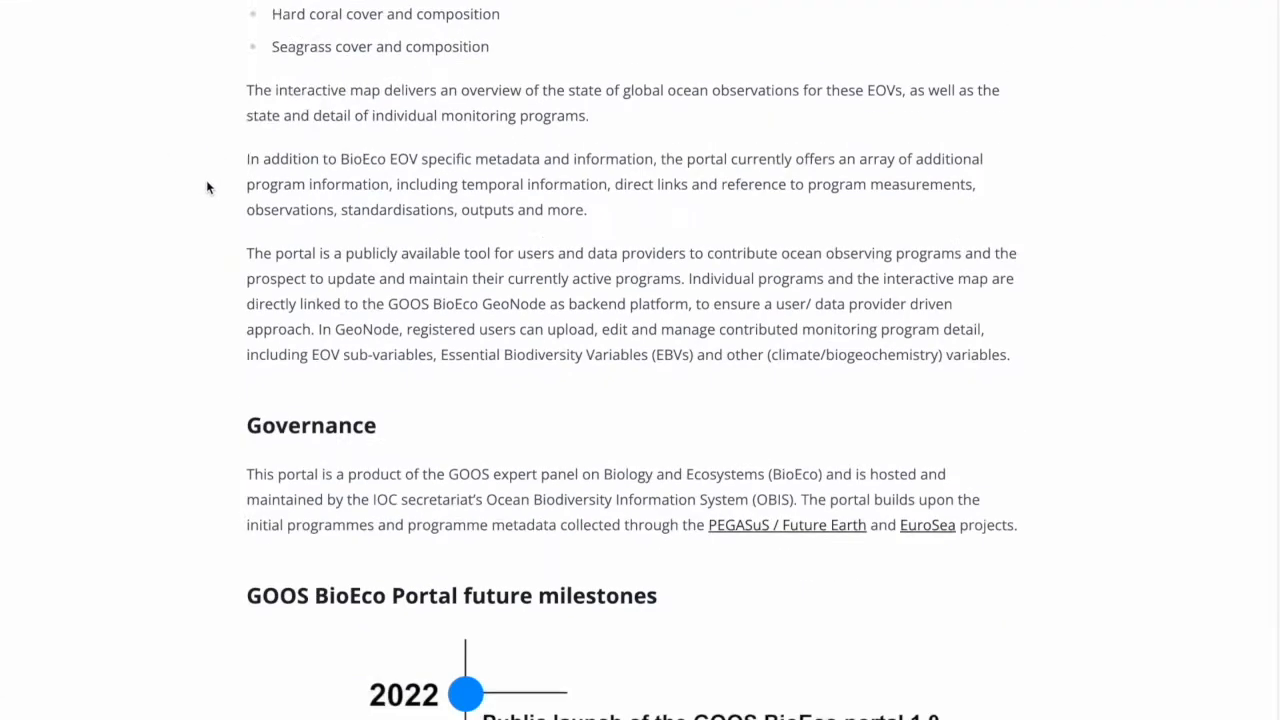
scroll(208, 187, down, 3)
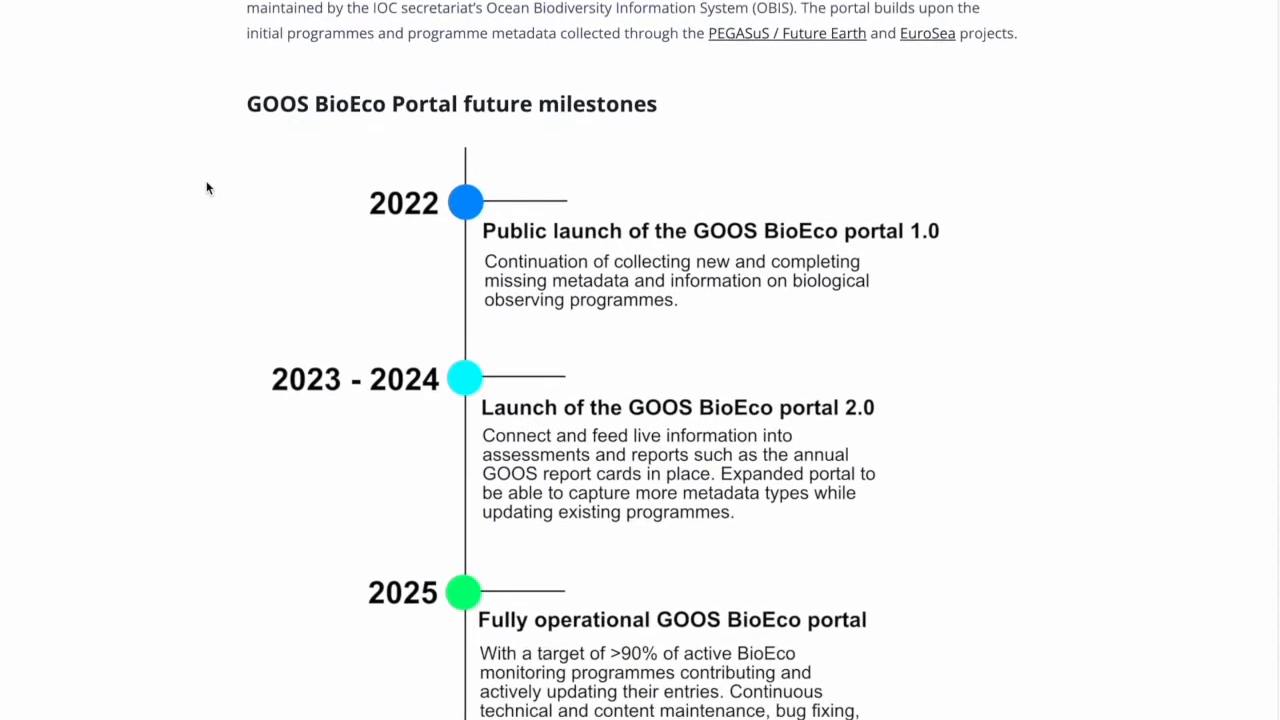
scroll(208, 188, down, 2)
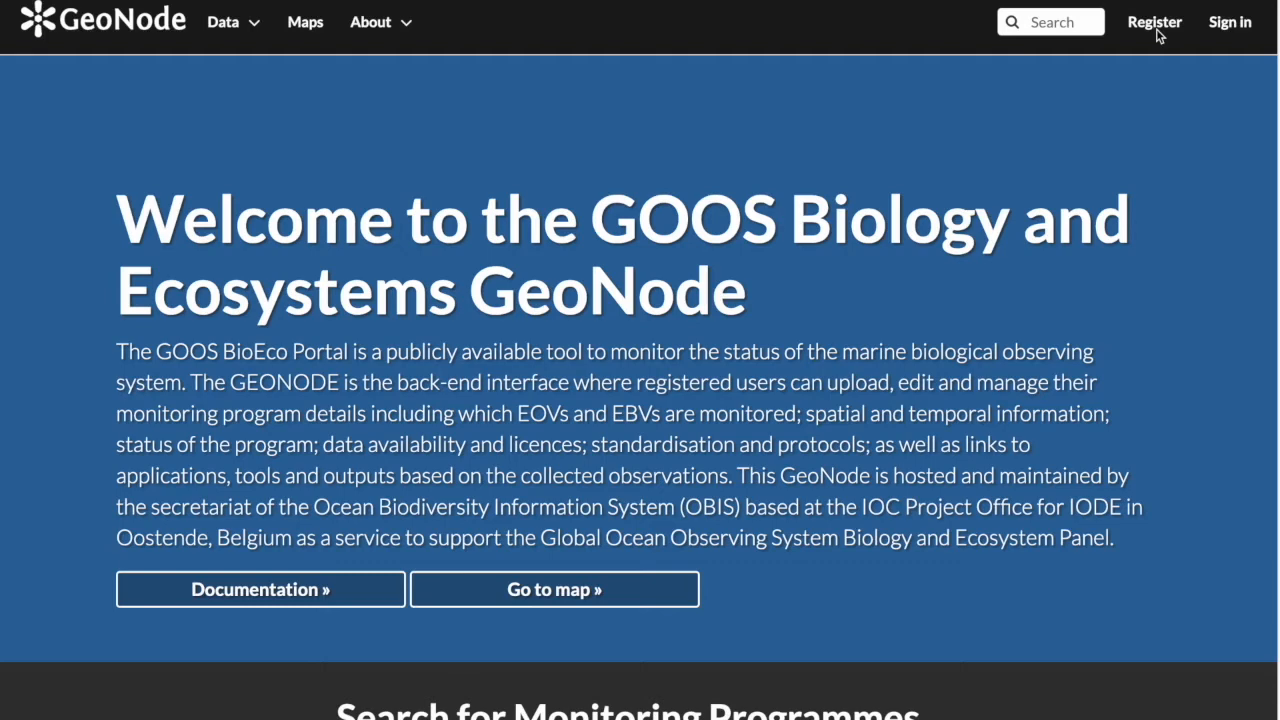
Sign in to the GOOS Biology and Ecosystems GeoNode with the prefilled account credentials and open the account's profile page.
click(1230, 24)
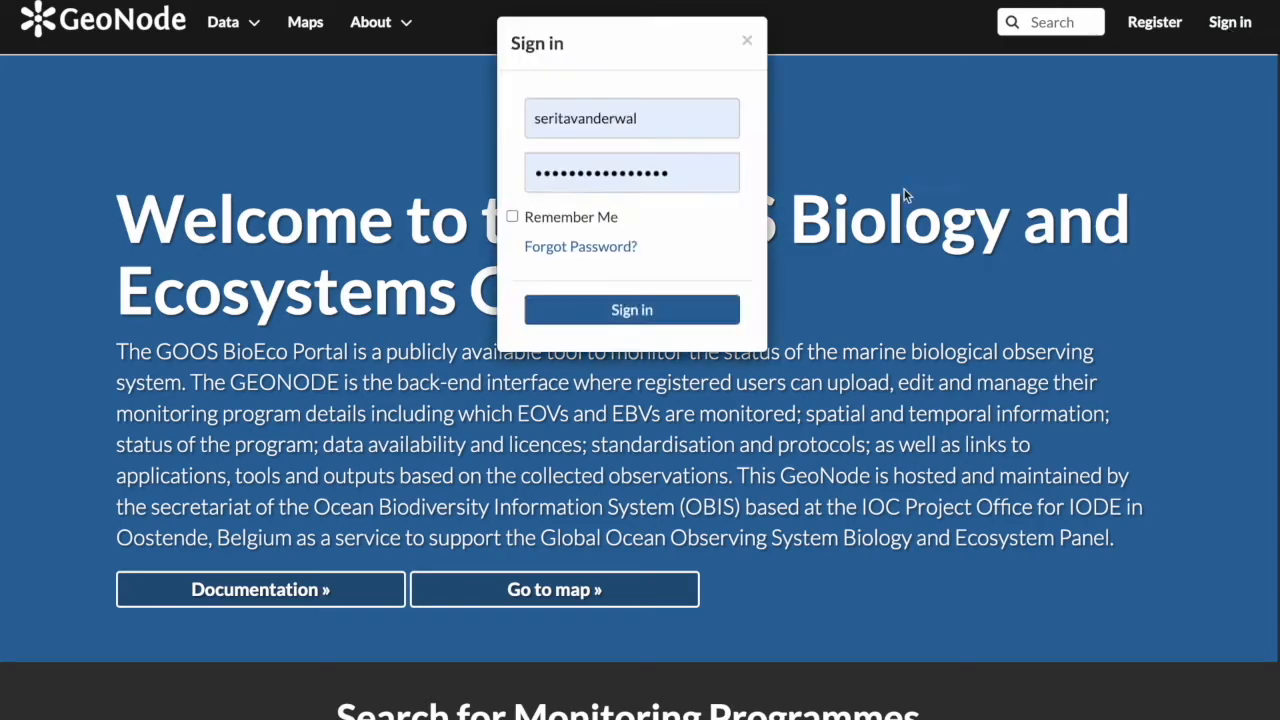
click(703, 310)
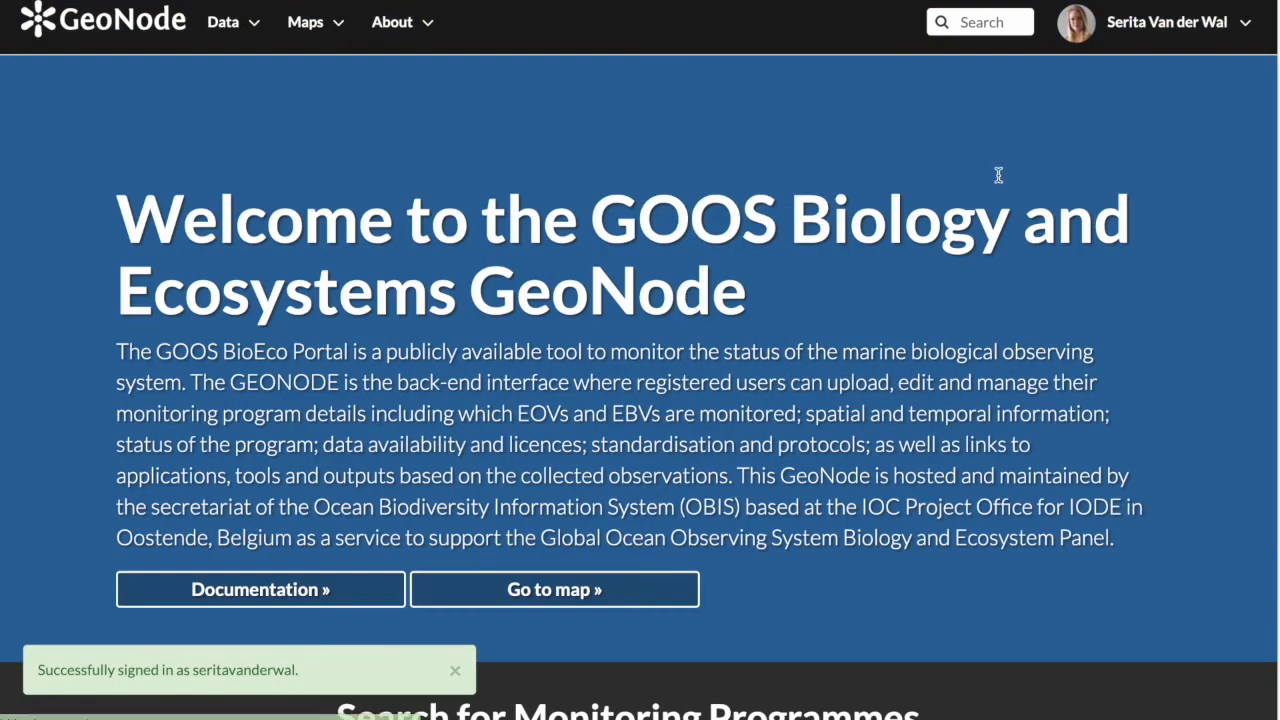
click(1165, 22)
click(1140, 80)
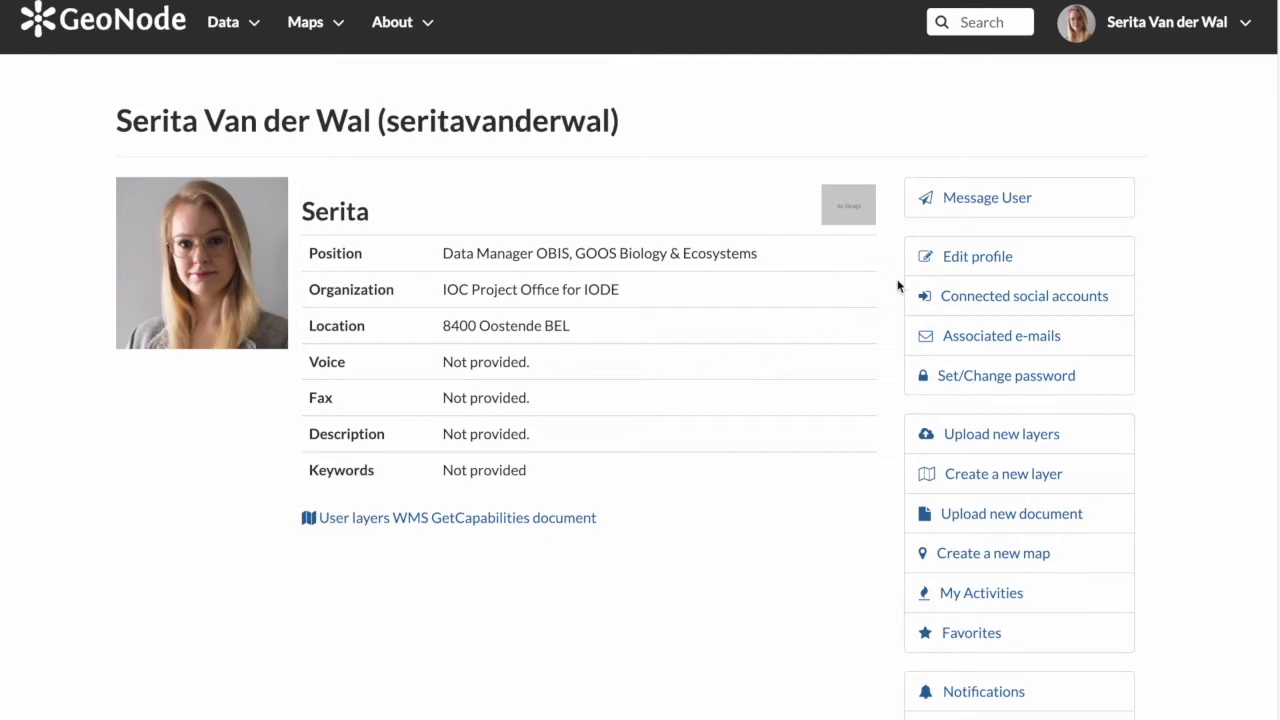
Examine the options on the profile page and the ways to upload new layers.
scroll(836, 379, down, 1)
scroll(834, 379, down, 6)
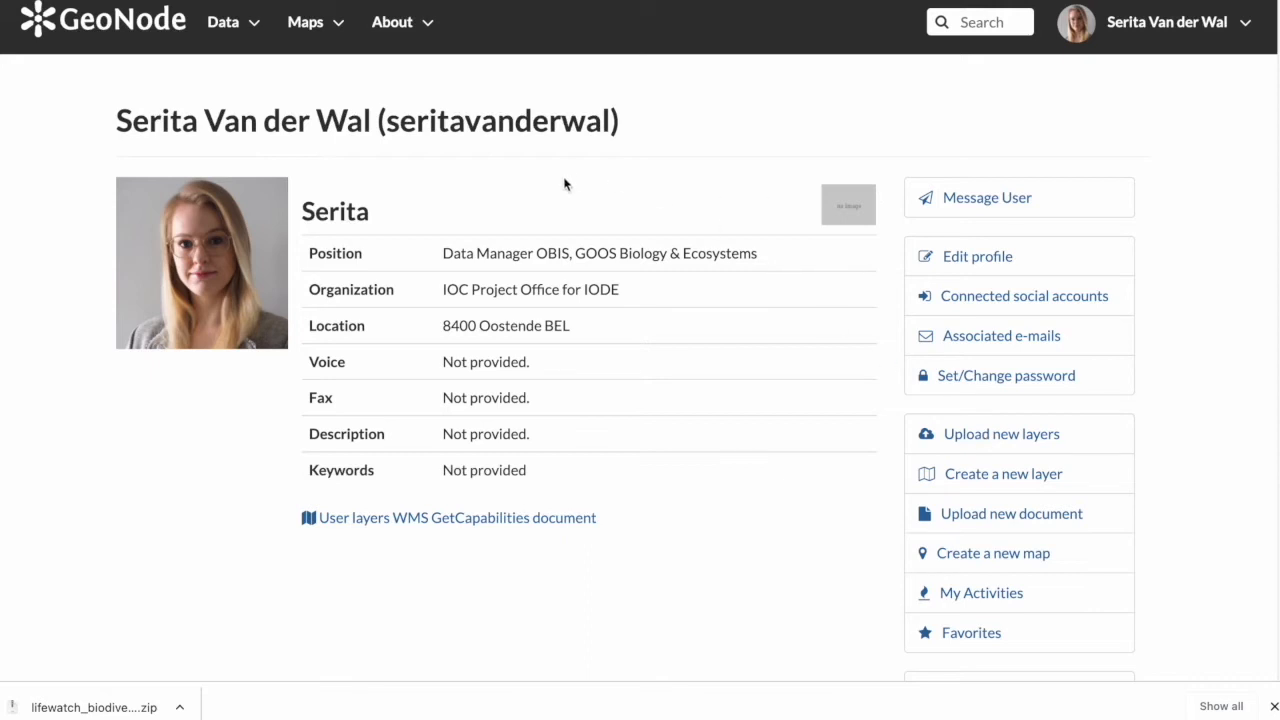
click(251, 24)
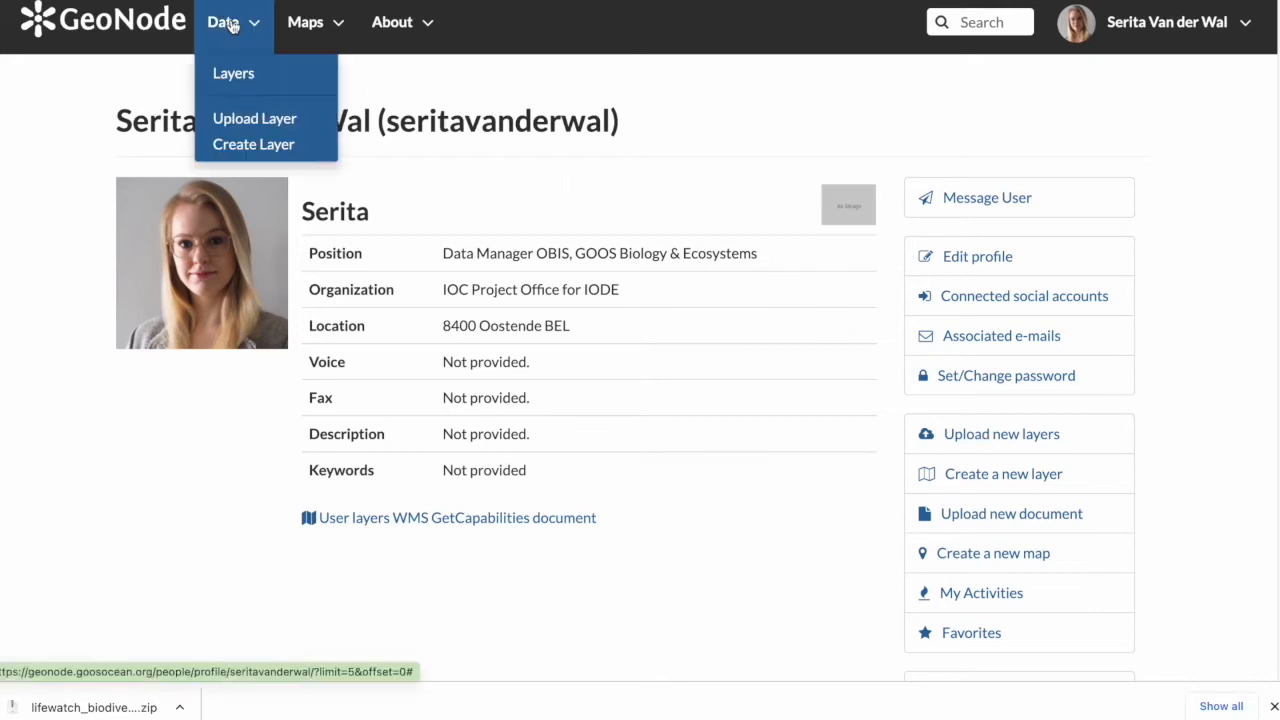
click(935, 436)
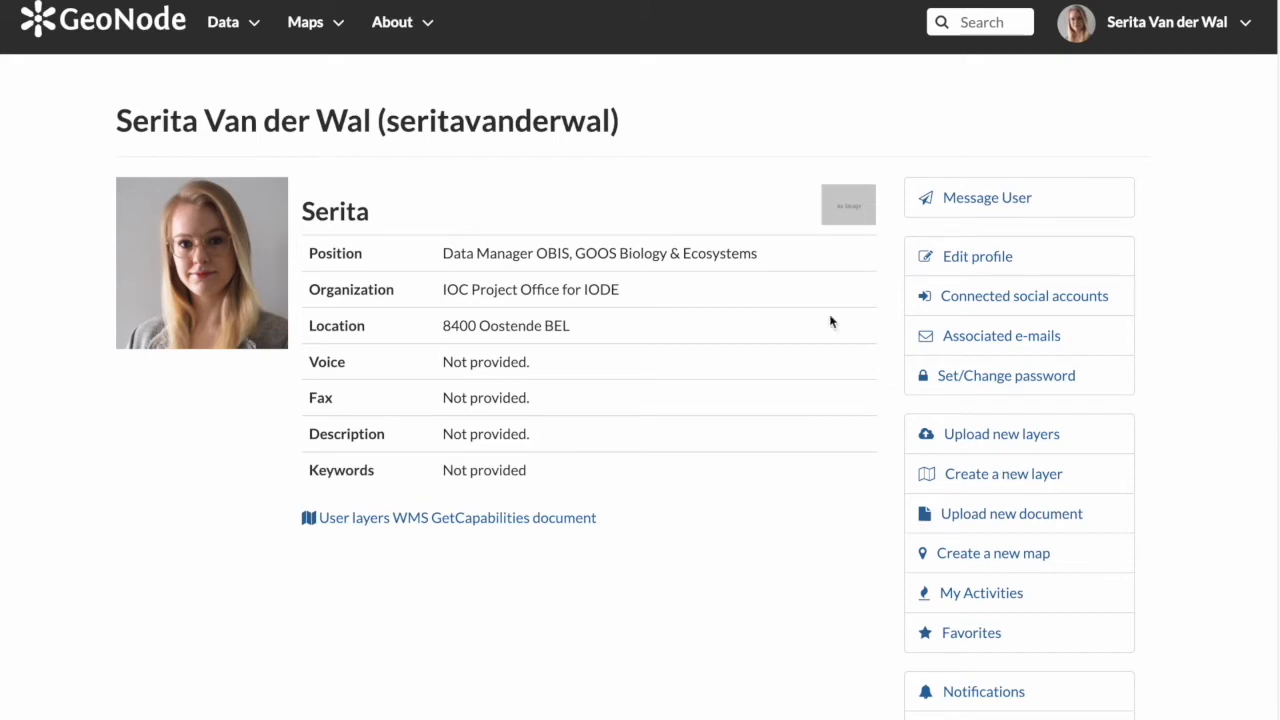
Create an empty Points layer with New_programme as both its name and title.
click(223, 30)
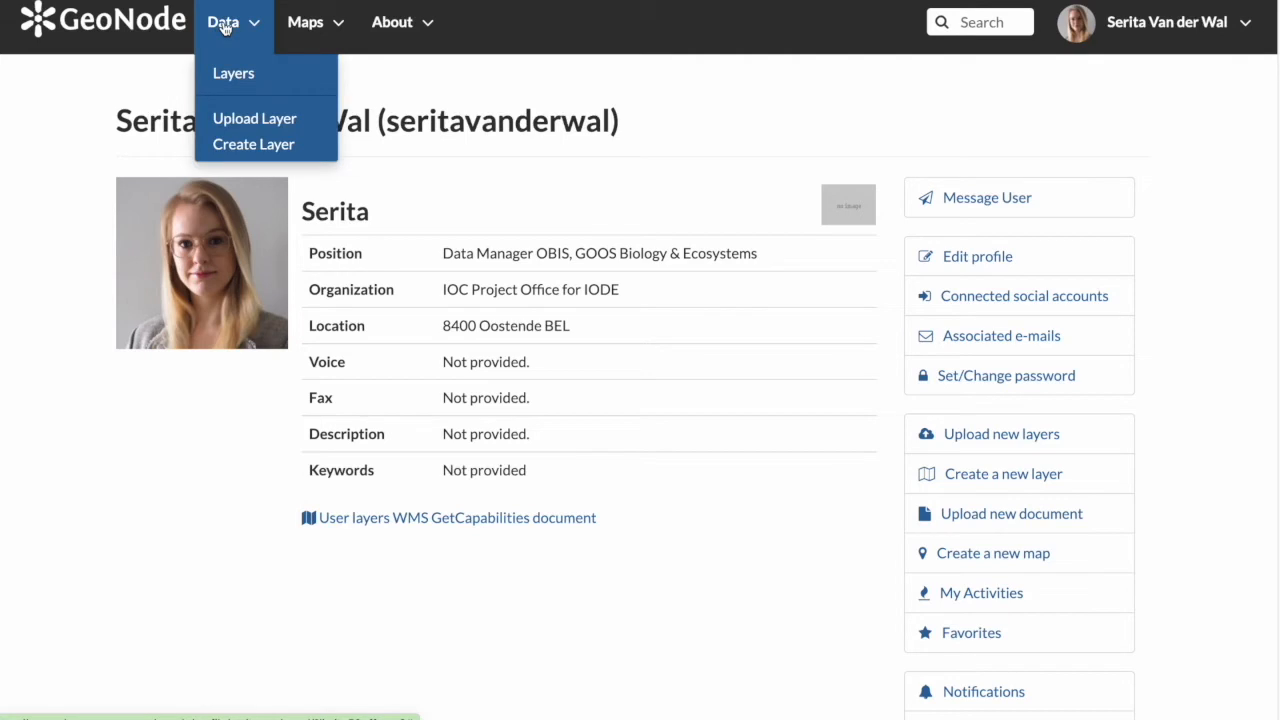
click(248, 151)
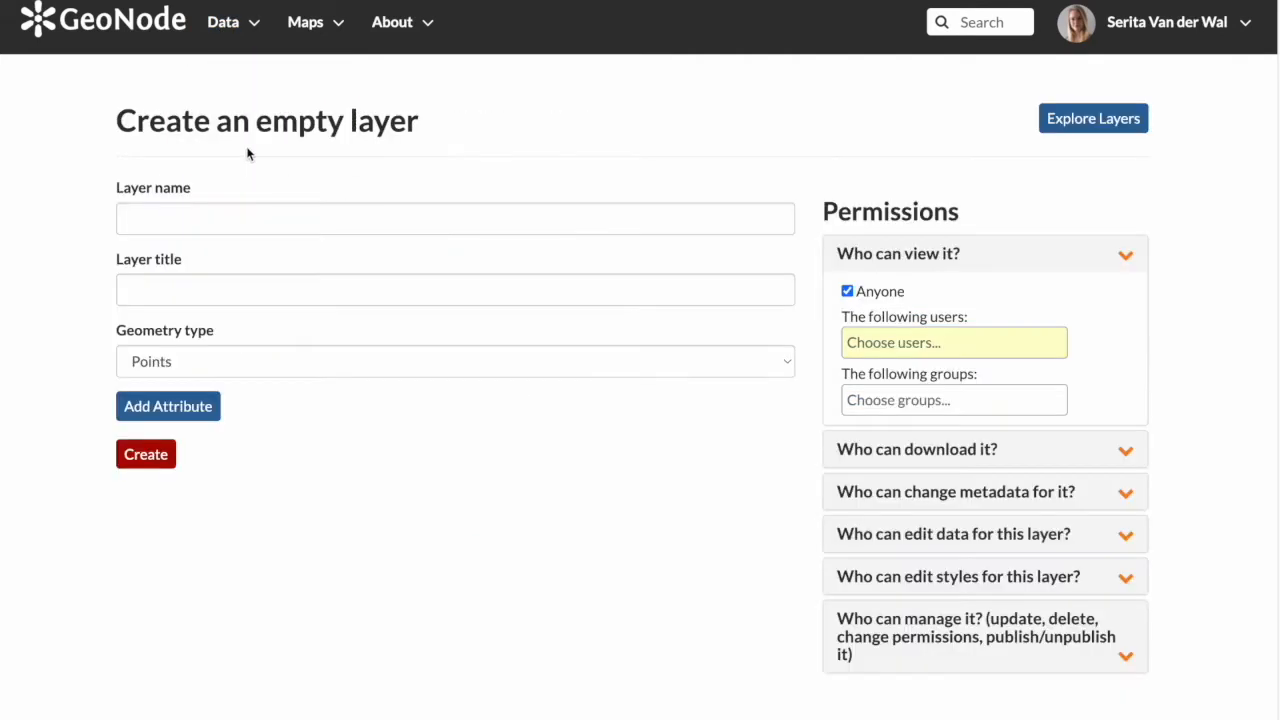
click(217, 219)
text(Ne)
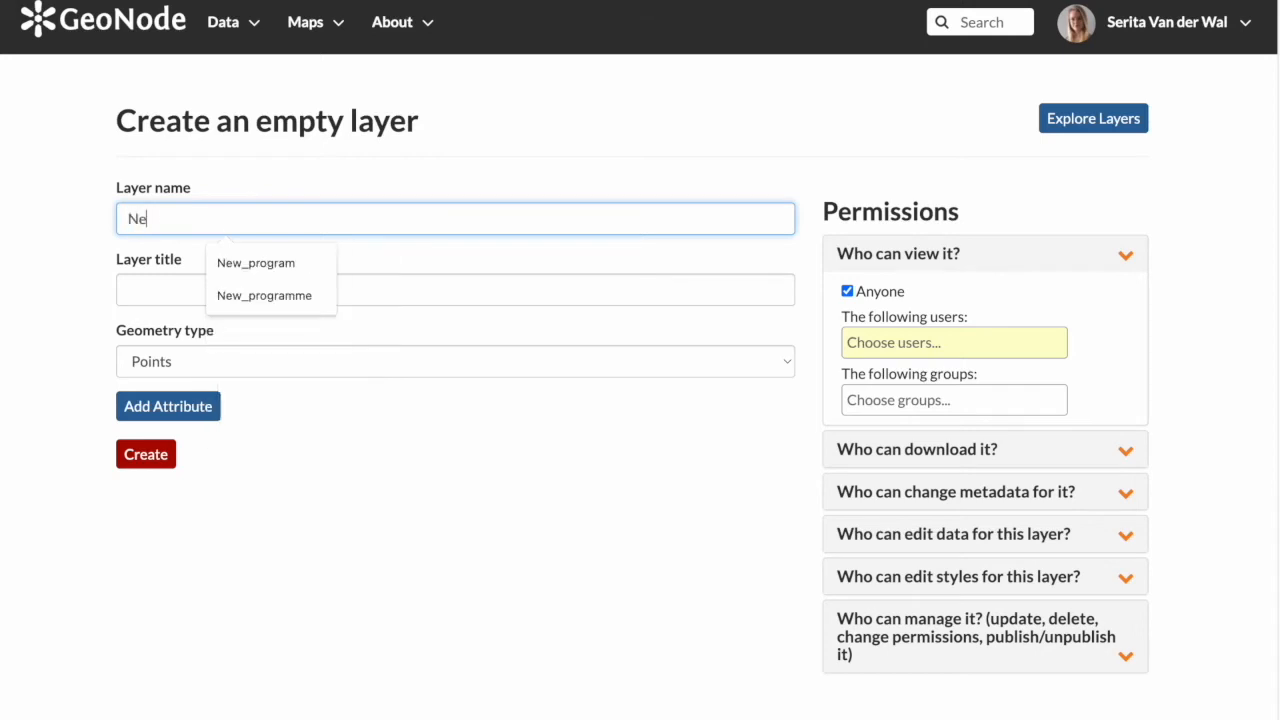
text(w_programme)
click(178, 288)
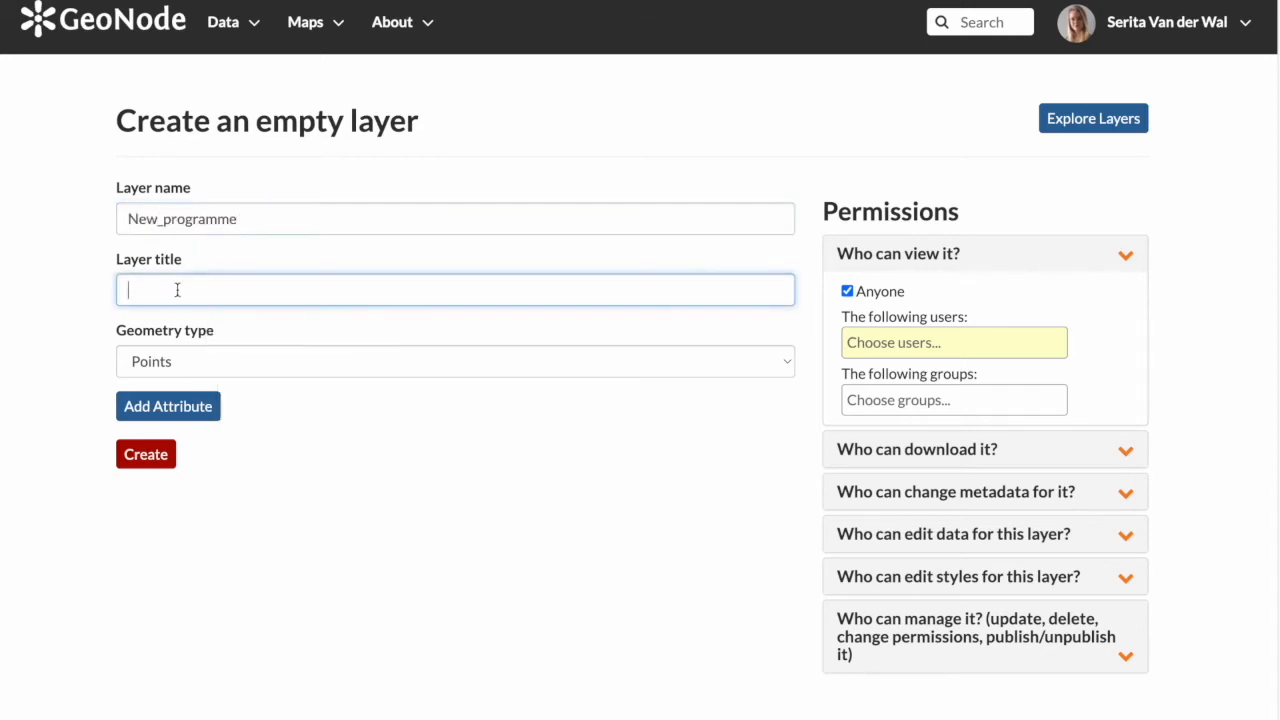
text(New_programme)
click(154, 464)
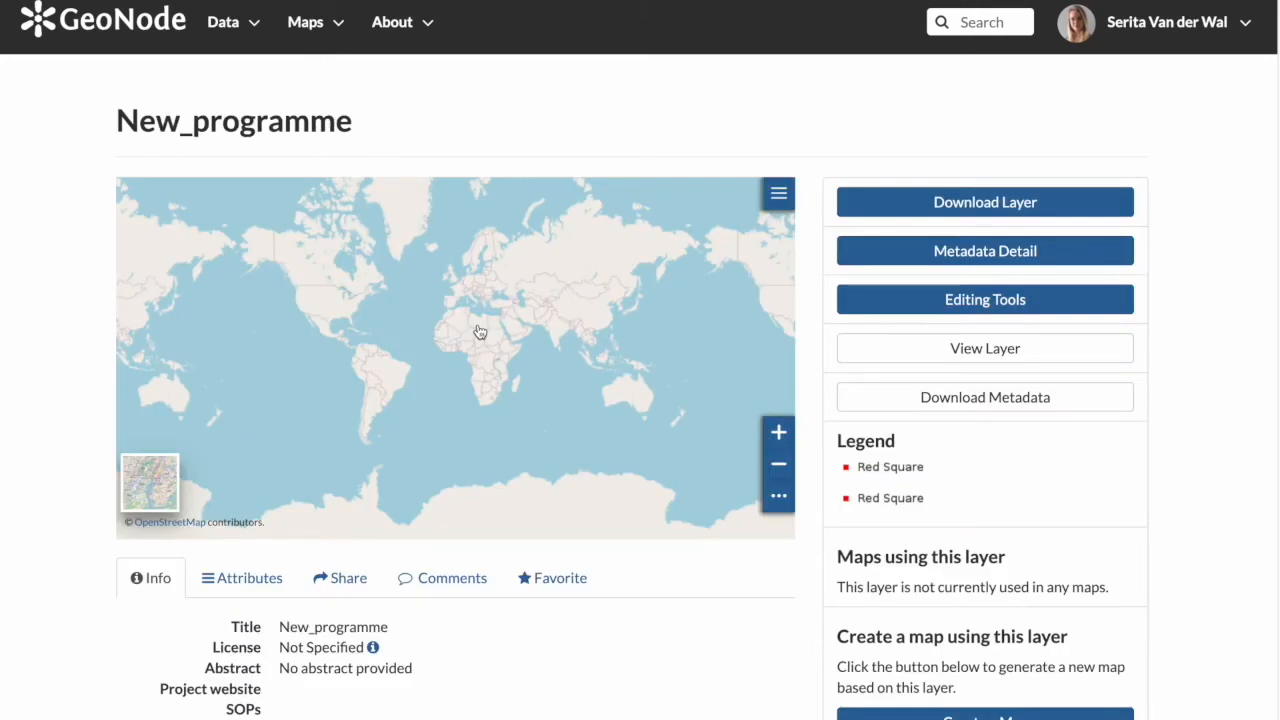
Open the New_programme layer's data table, enter 1 as the fid filter and turn on edit mode.
click(916, 312)
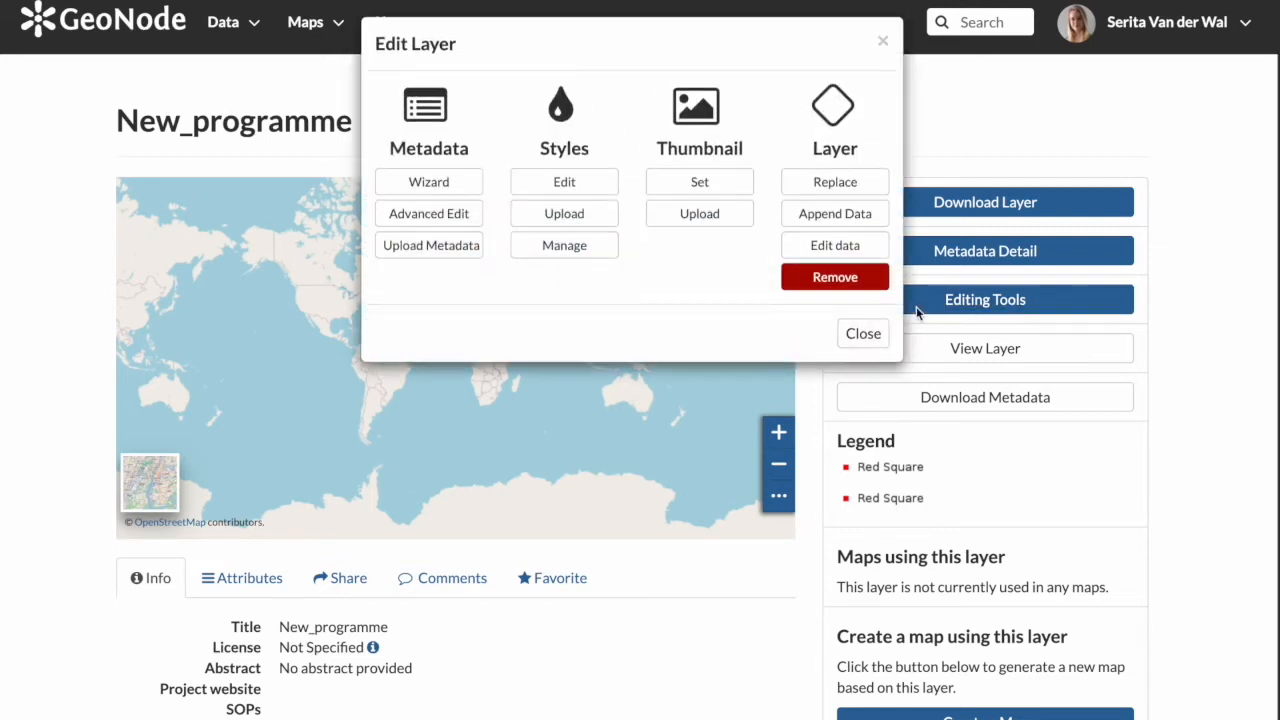
click(851, 249)
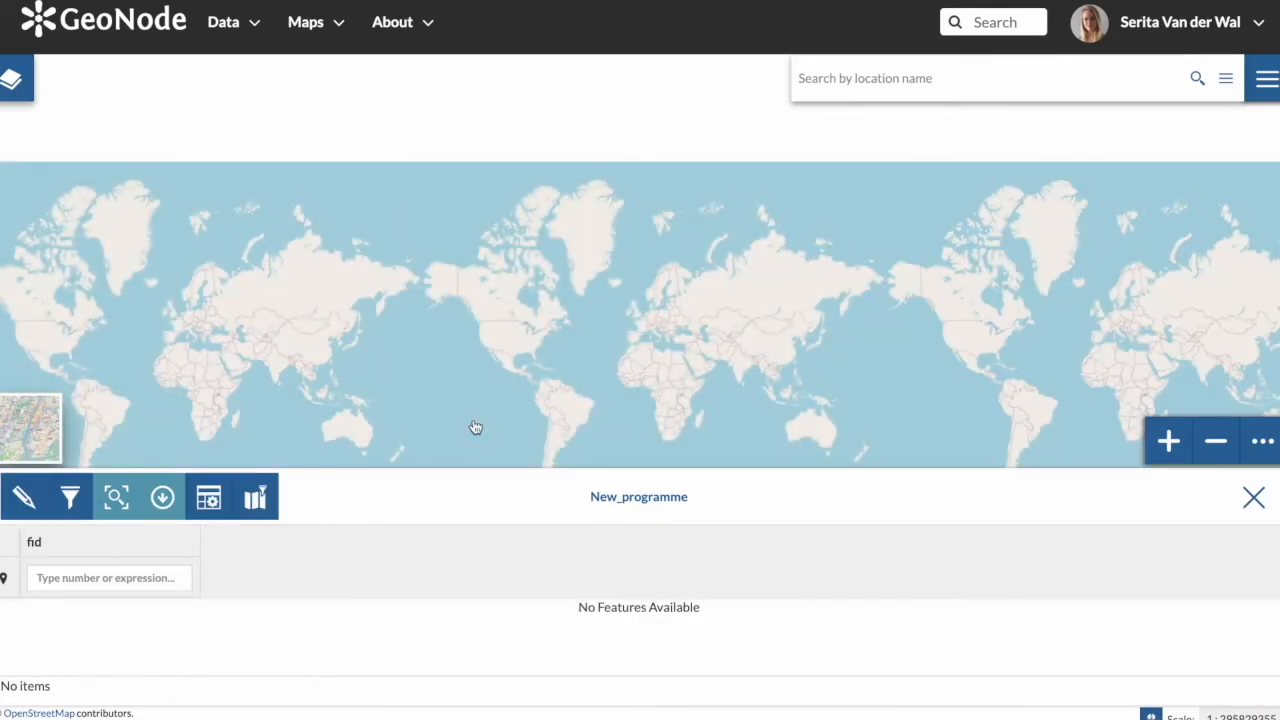
click(127, 578)
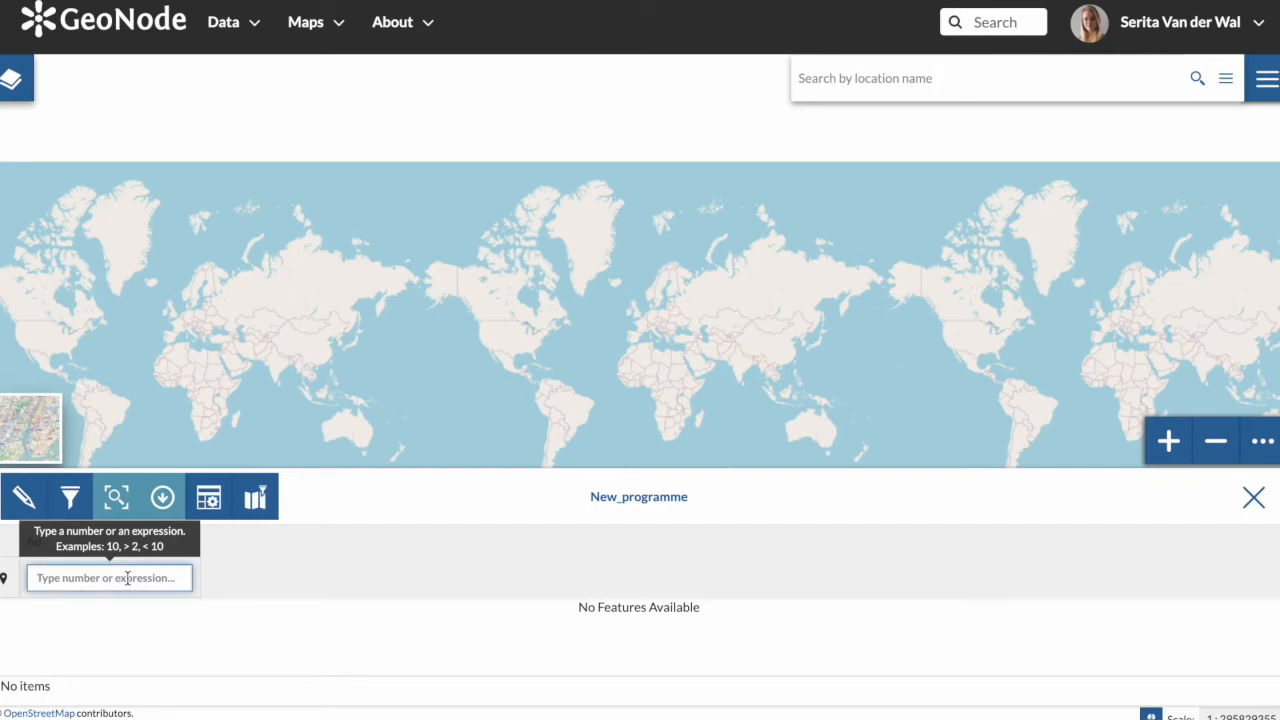
text(1)
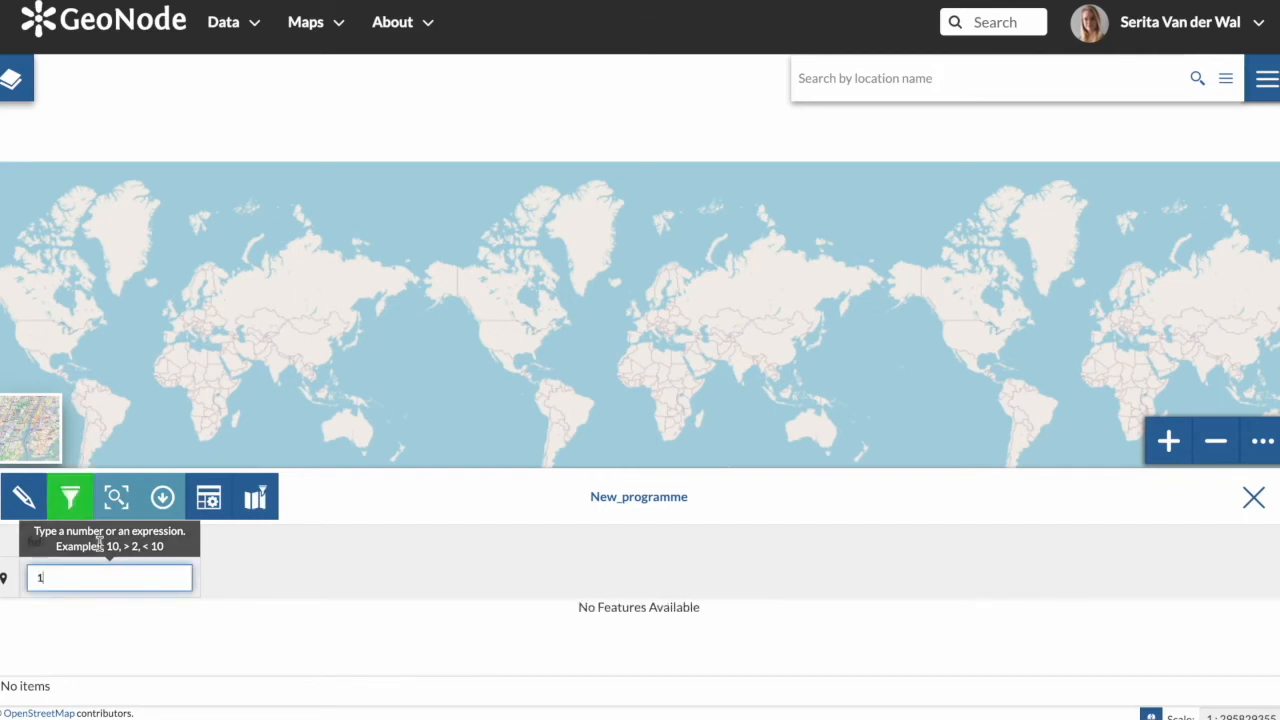
click(28, 505)
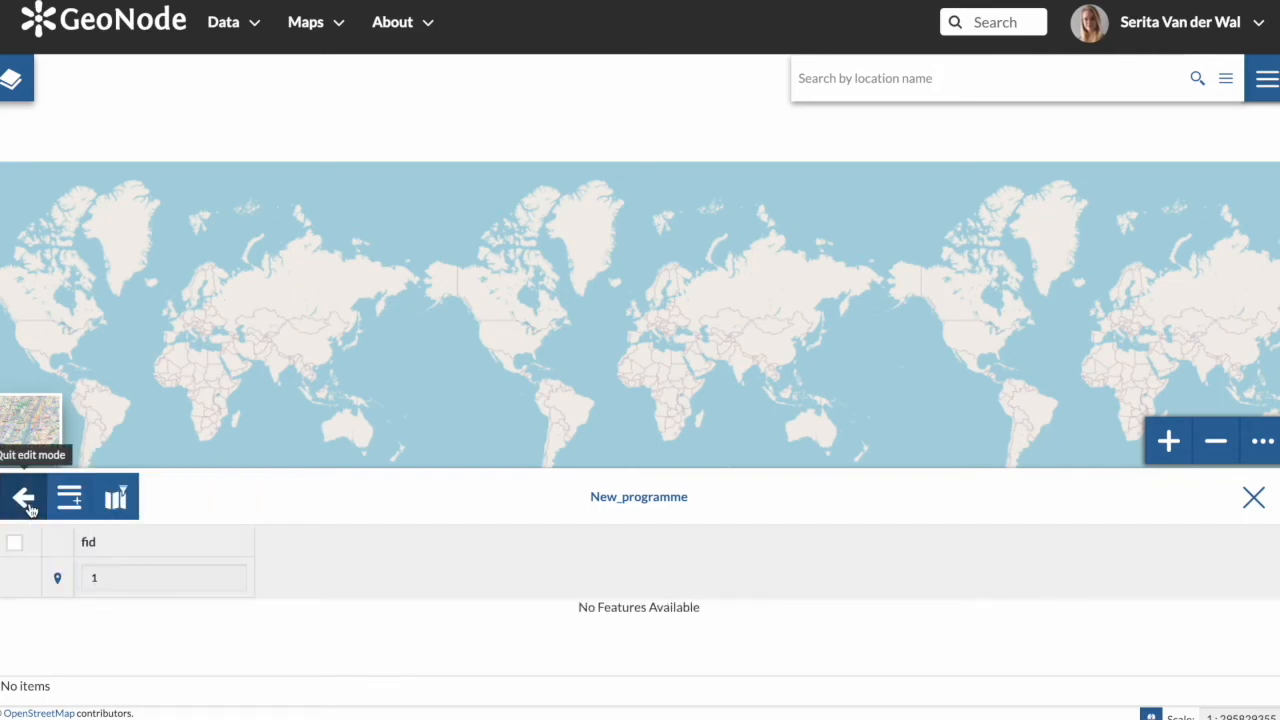
Add a new point feature on the Belgian coast just southwest of Oostende and save it.
click(67, 497)
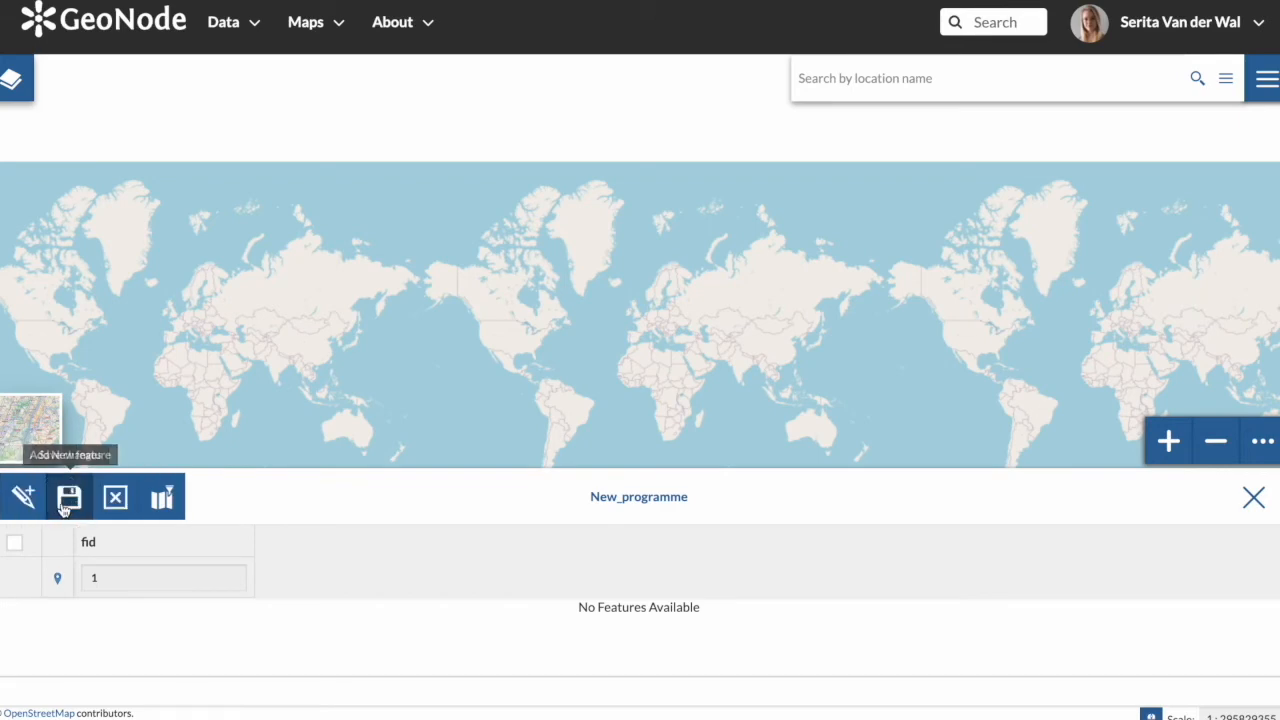
scroll(634, 292, up, 3)
drag(632, 300, 526, 42)
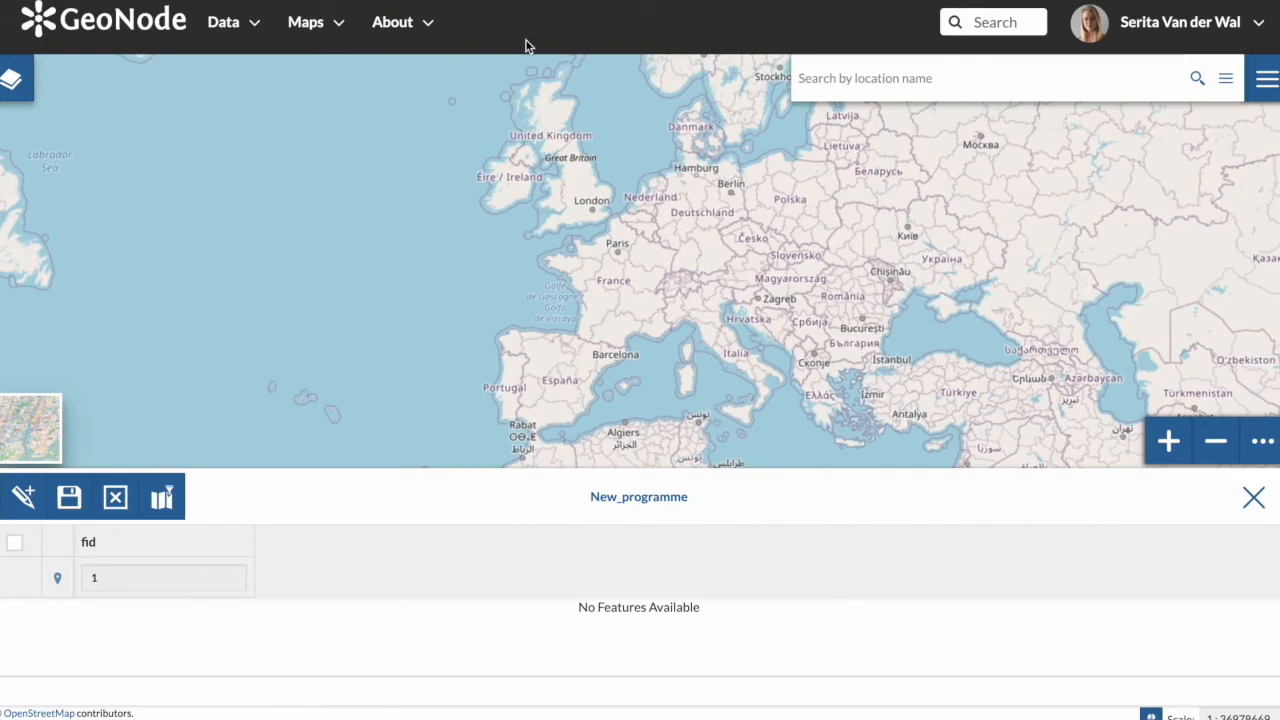
drag(424, 248, 270, 200)
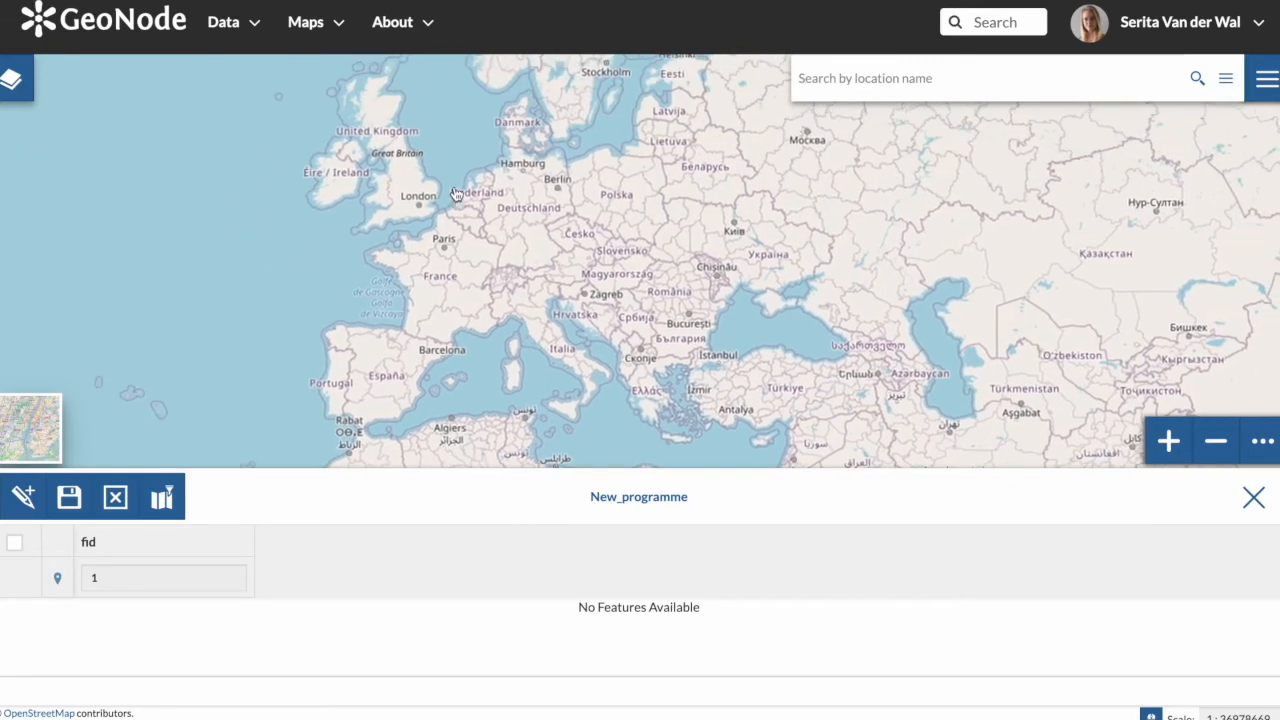
scroll(452, 200, up, 3)
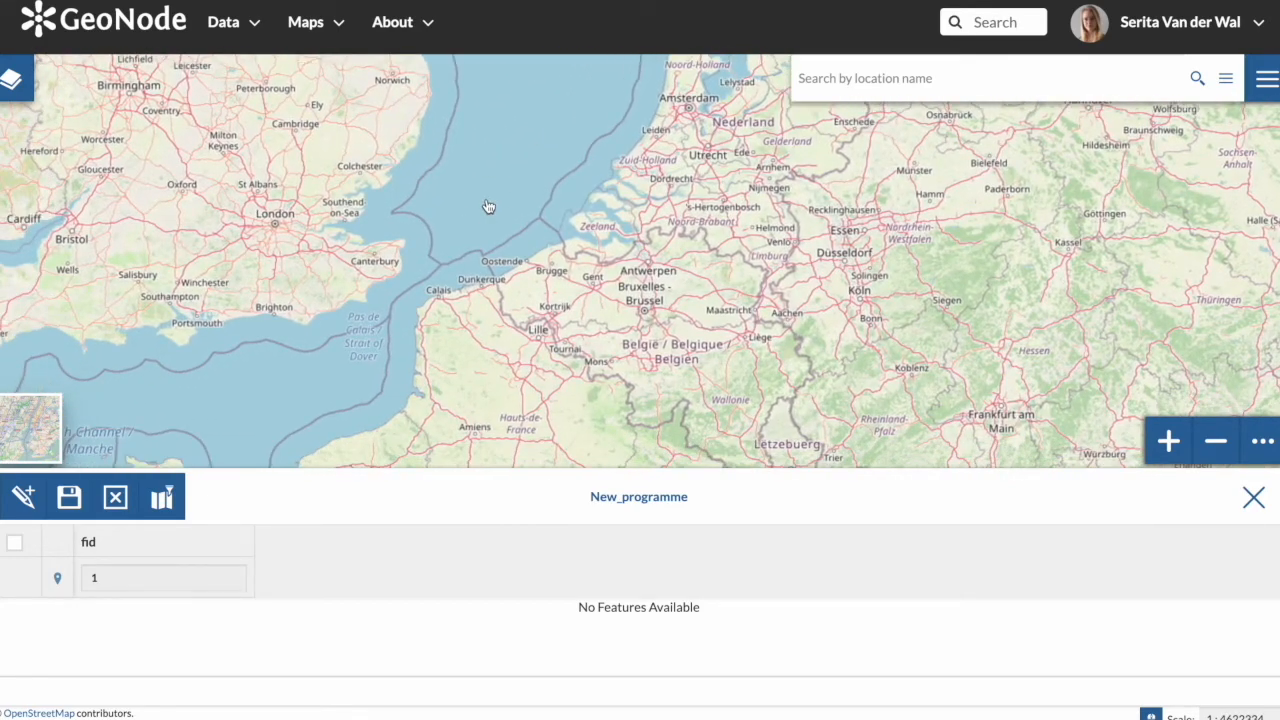
scroll(477, 206, up, 2)
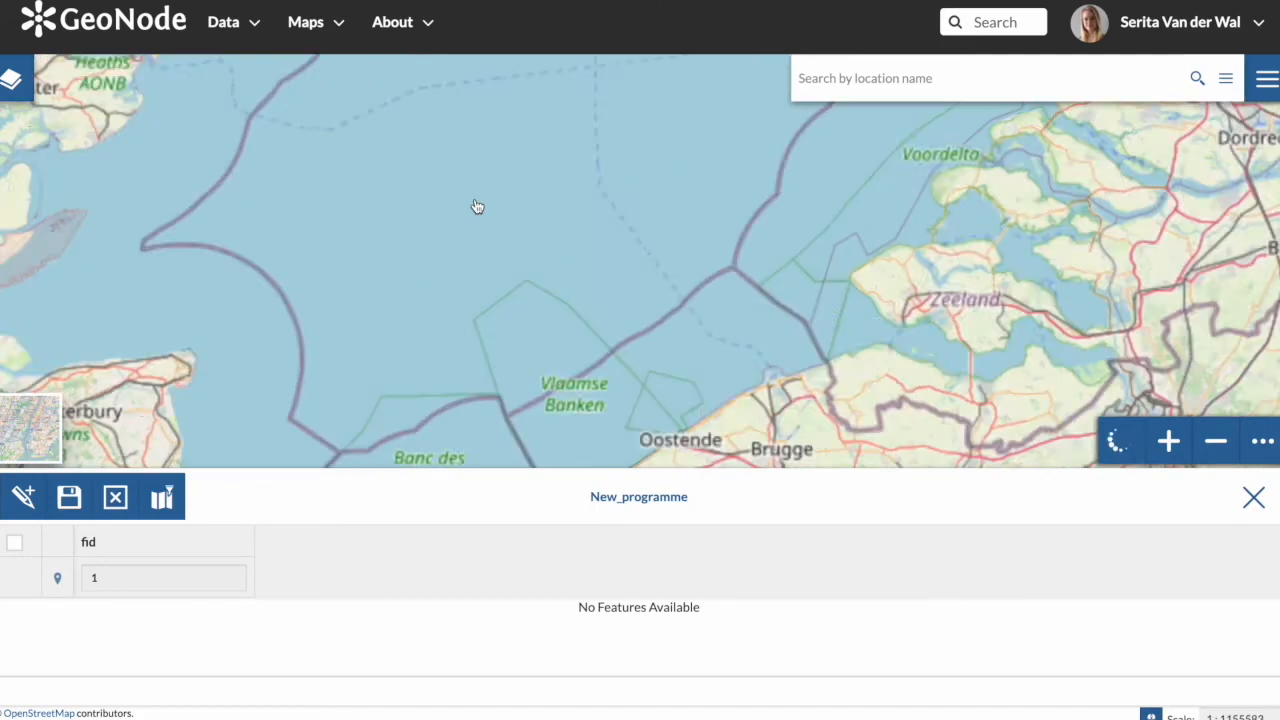
click(38, 499)
click(621, 333)
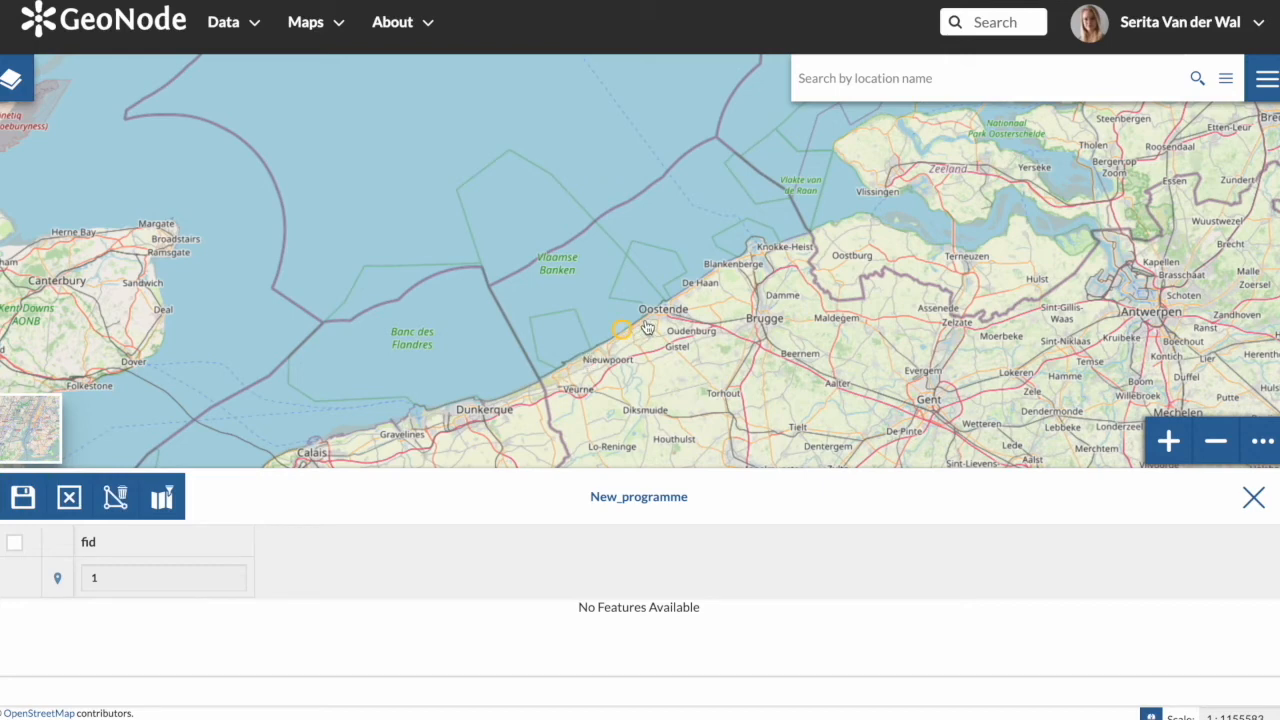
click(24, 498)
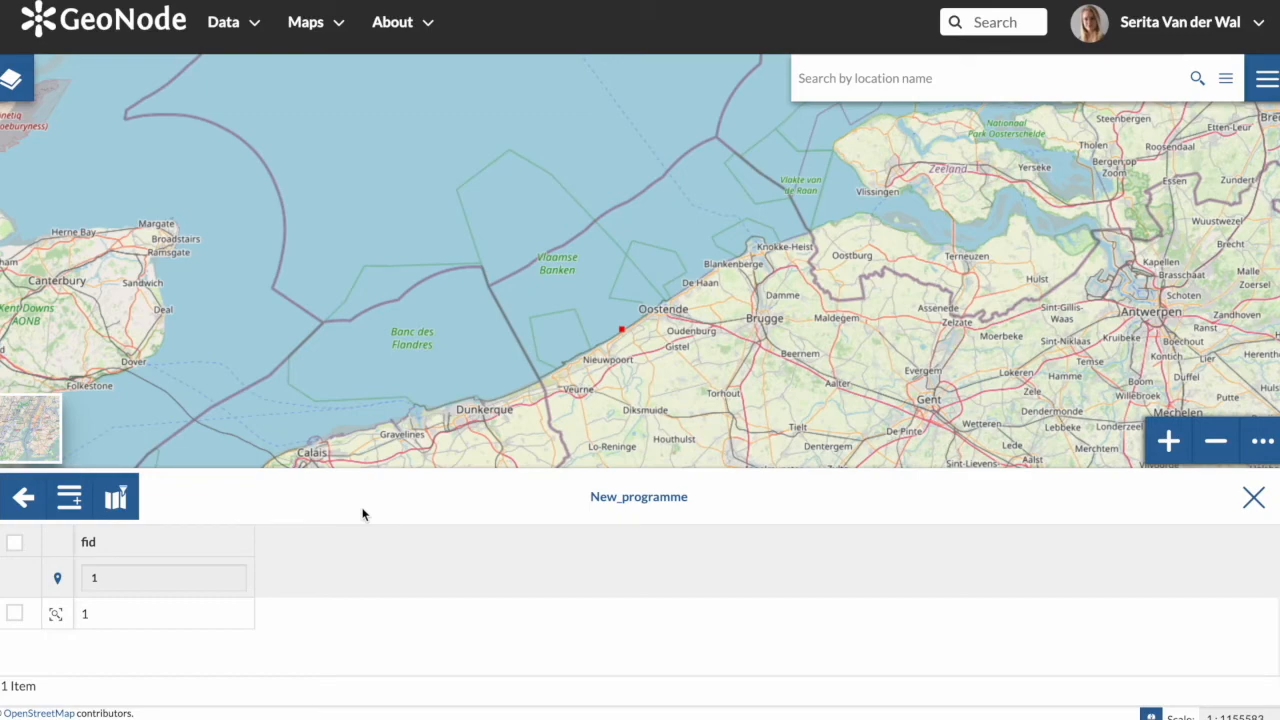
Switch the map search to coordinates and turn on the coordinates display for the map.
scroll(473, 431, down, 3)
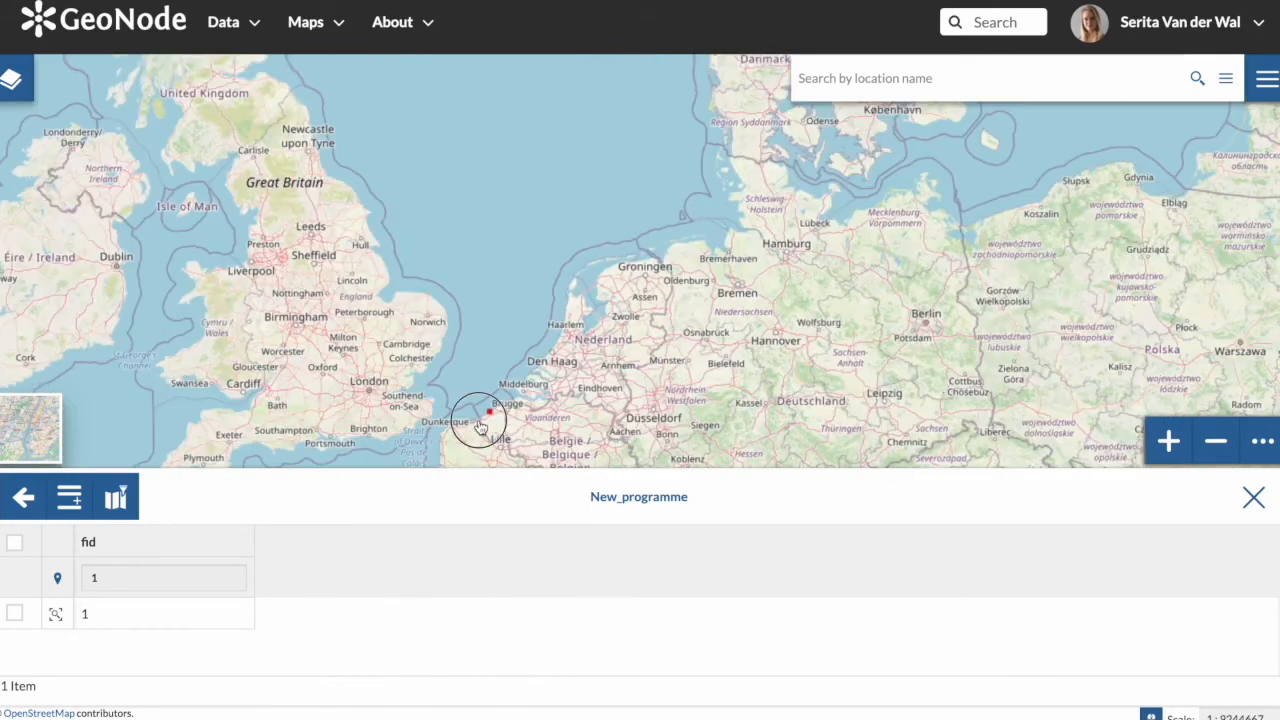
drag(480, 420, 602, 268)
scroll(602, 268, down, 2)
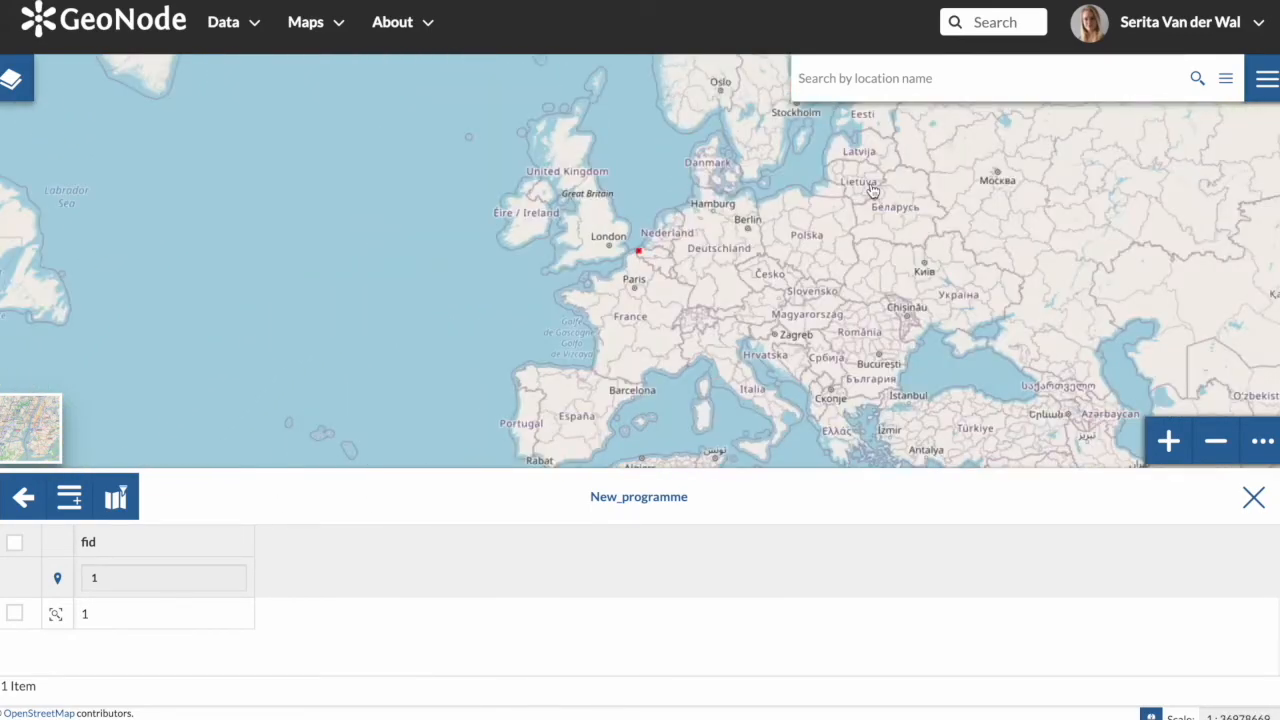
click(1225, 86)
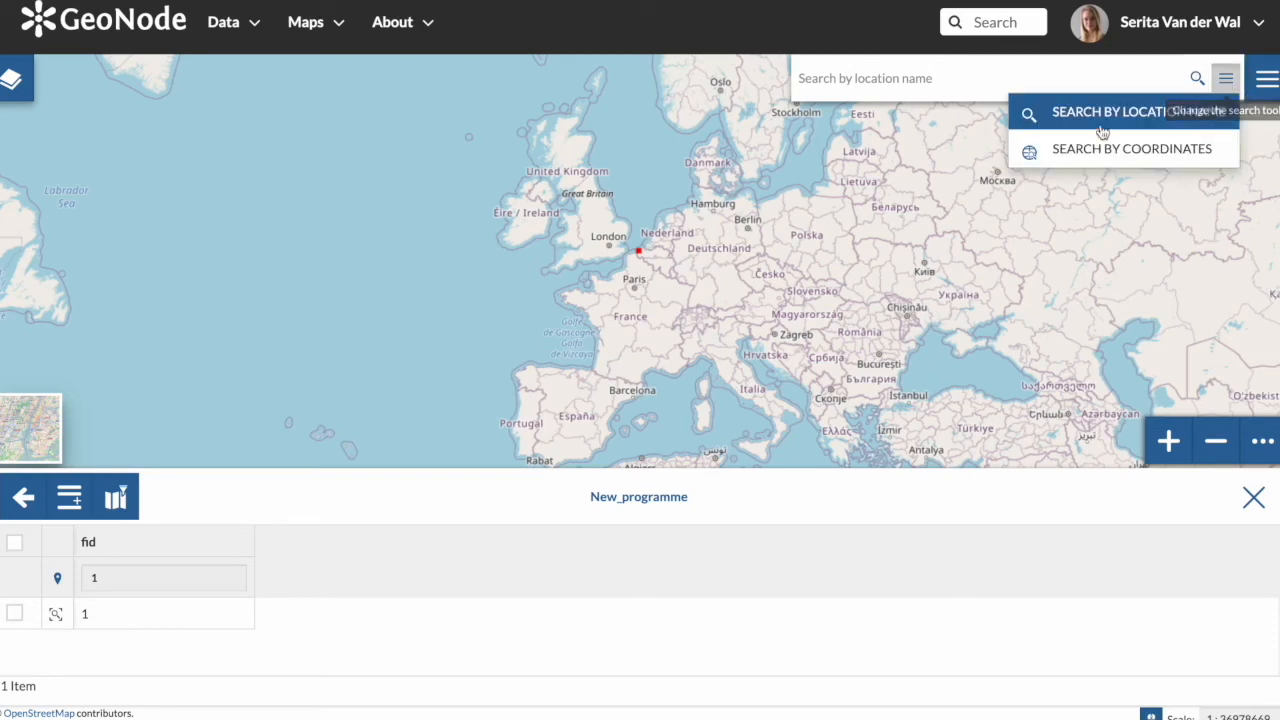
click(1071, 150)
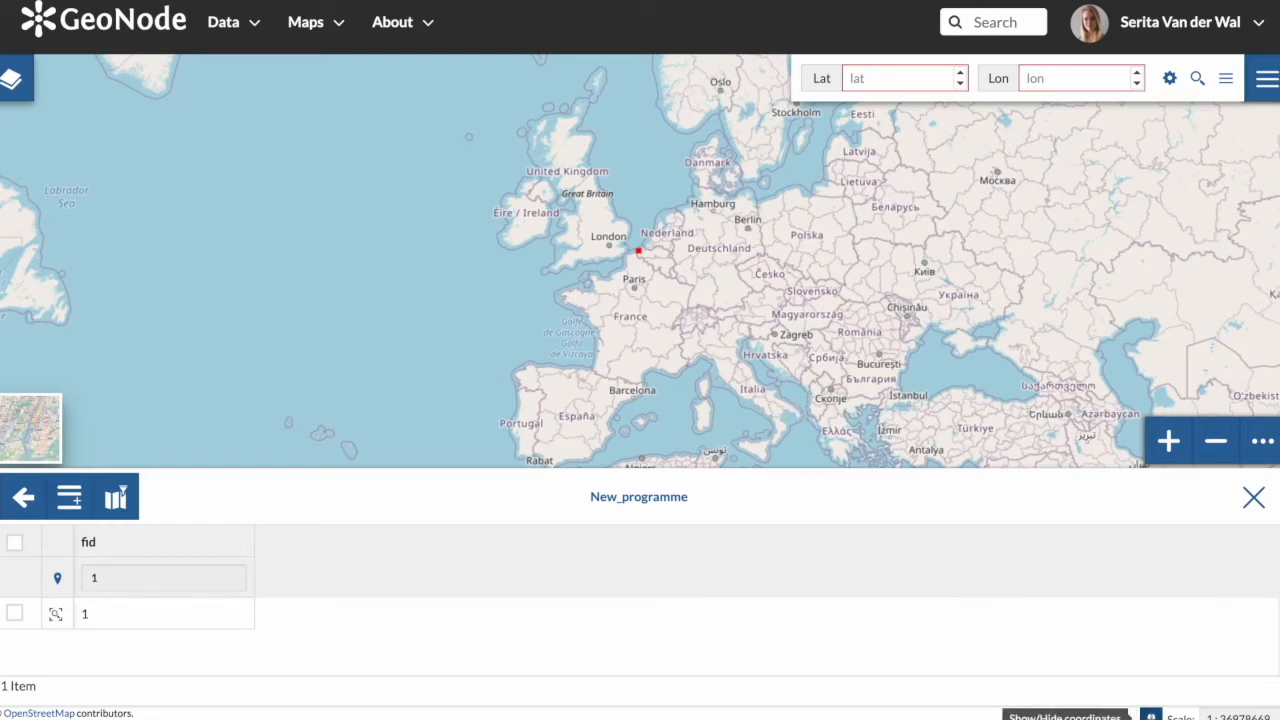
click(1151, 716)
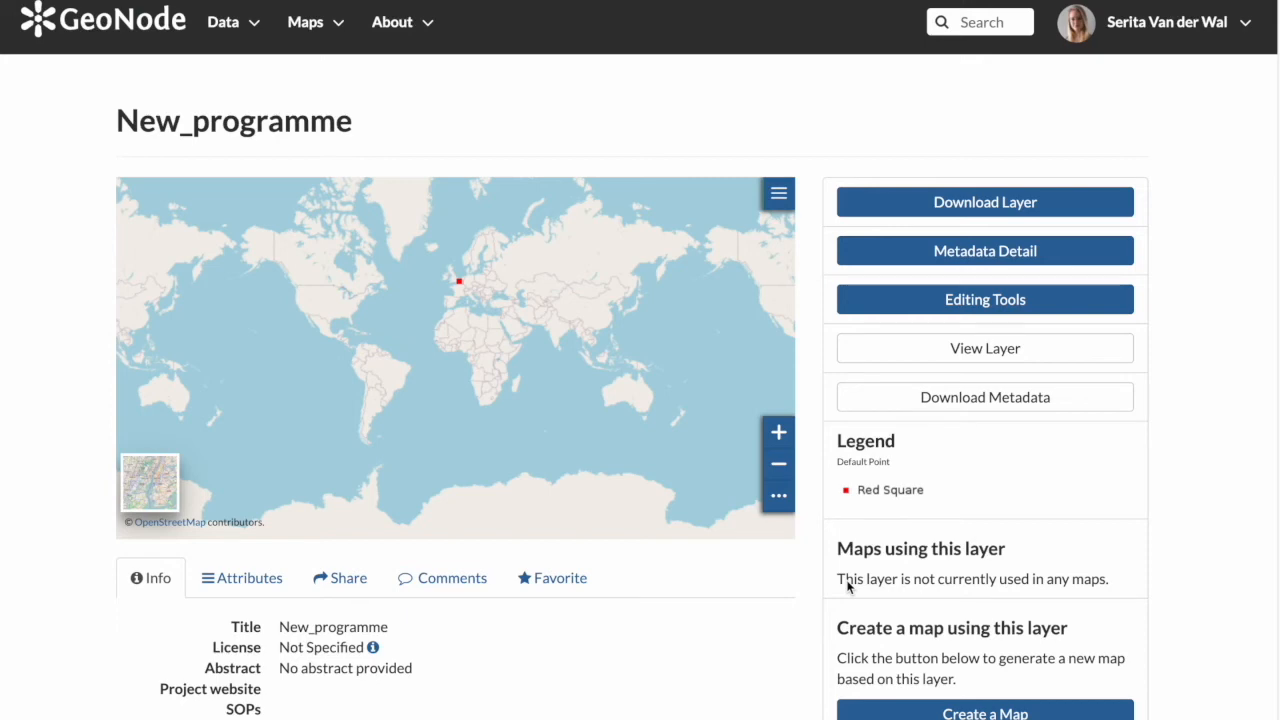
Review the New_programme layer's metadata details and return to the layer page.
click(903, 250)
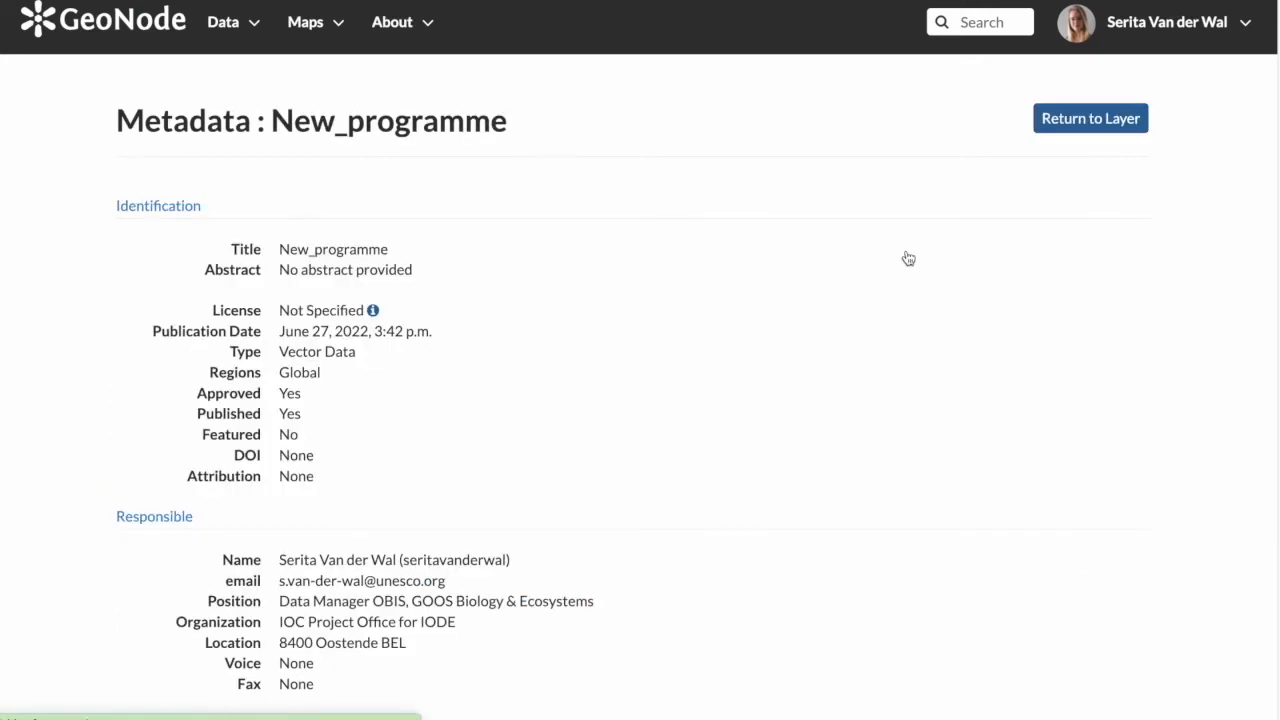
click(1058, 120)
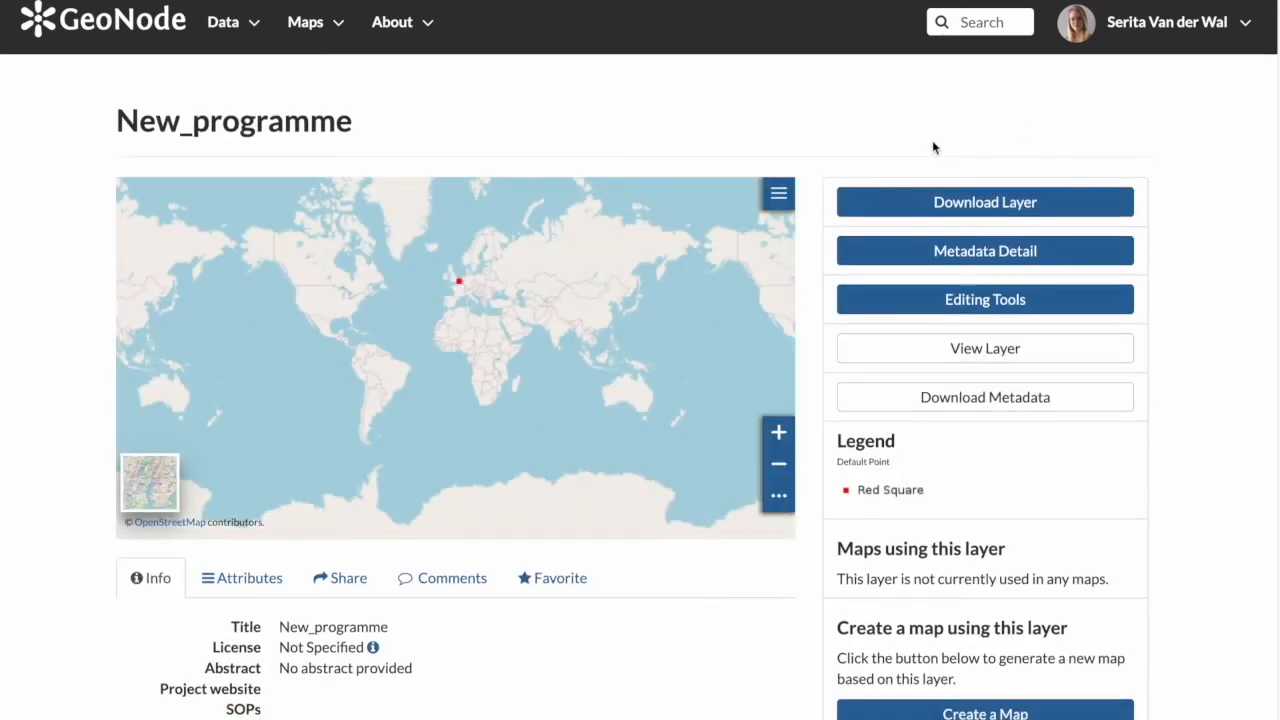
Open the advanced metadata editor for the New_programme layer and review the title, abstract, owner, edition and DOI fields.
click(867, 309)
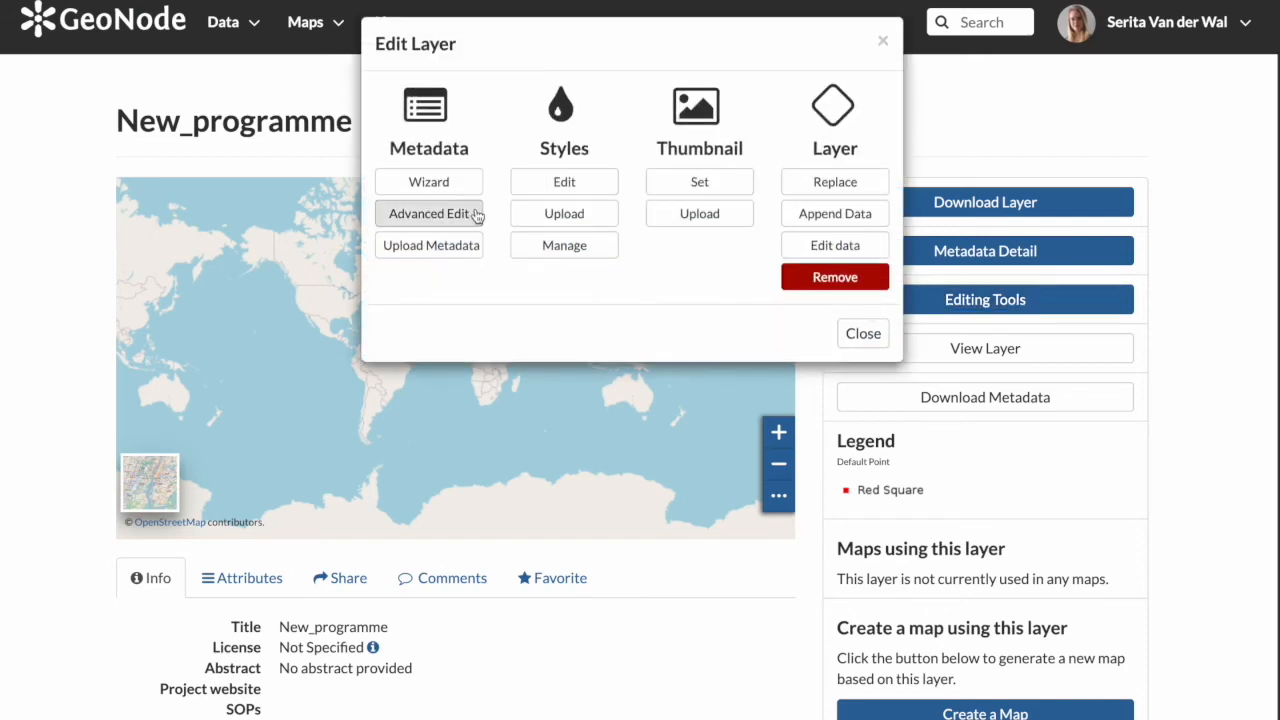
click(477, 215)
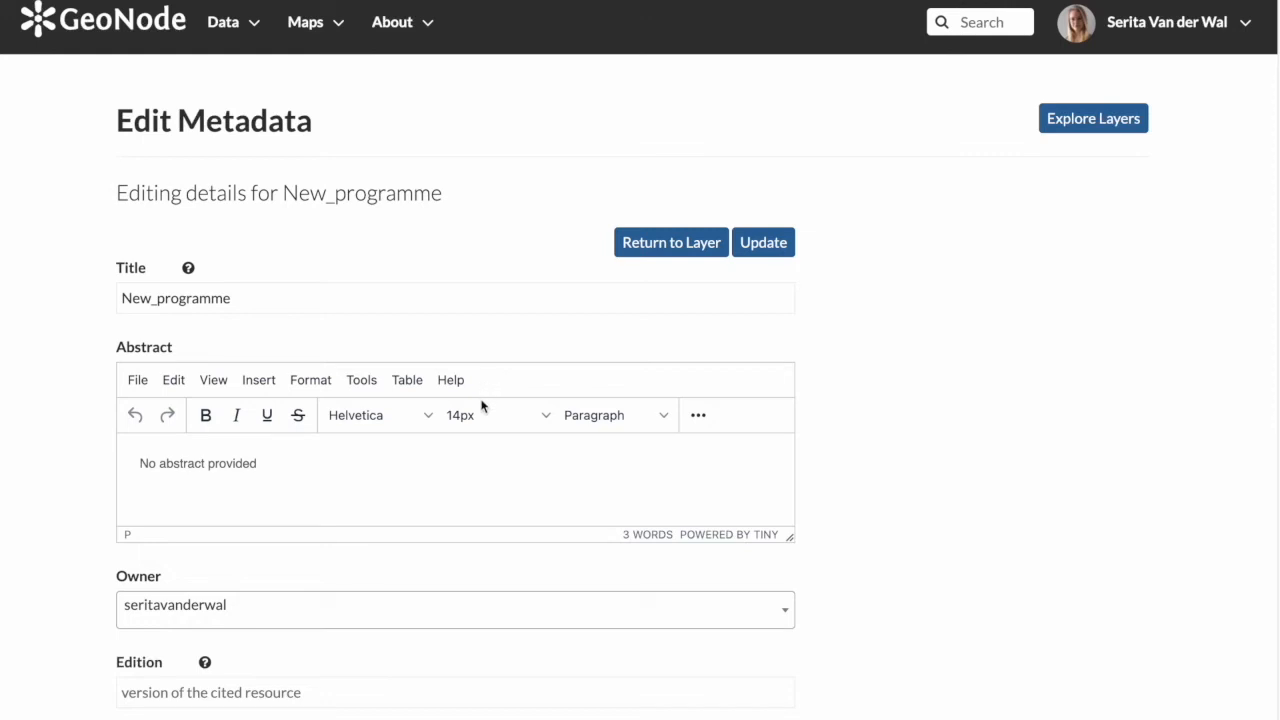
scroll(472, 503, down, 2)
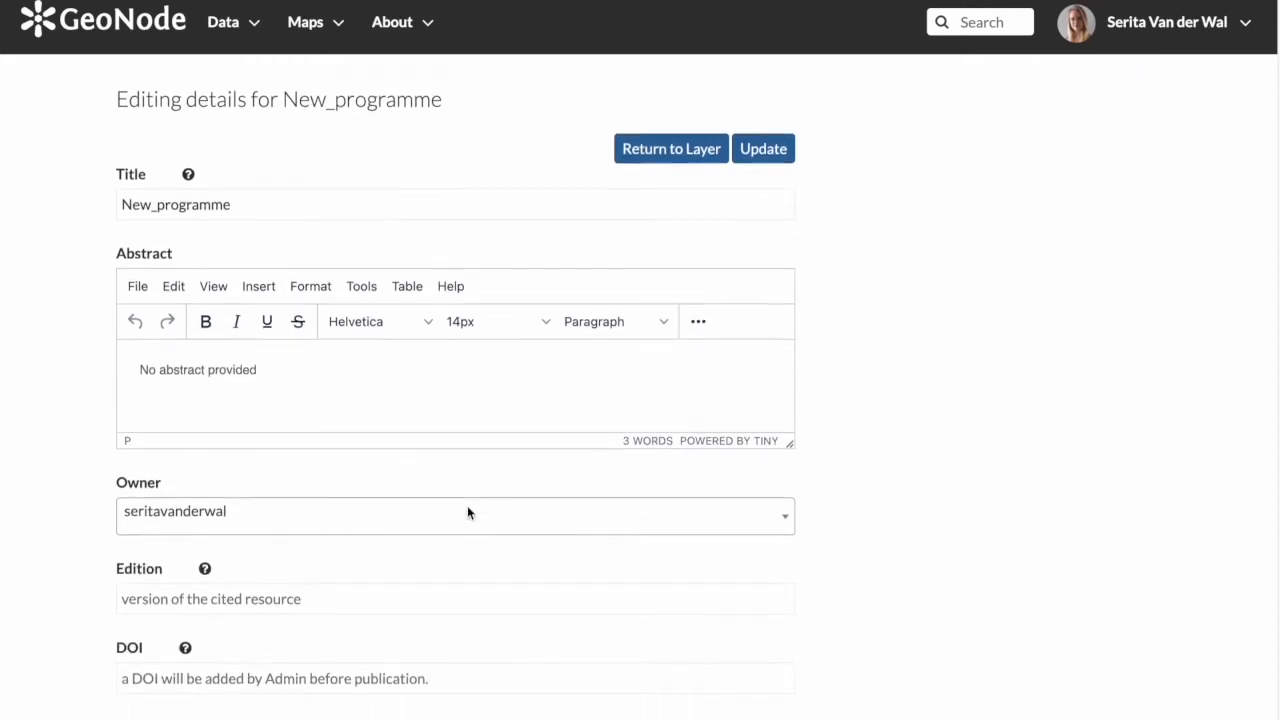
scroll(467, 507, down, 1)
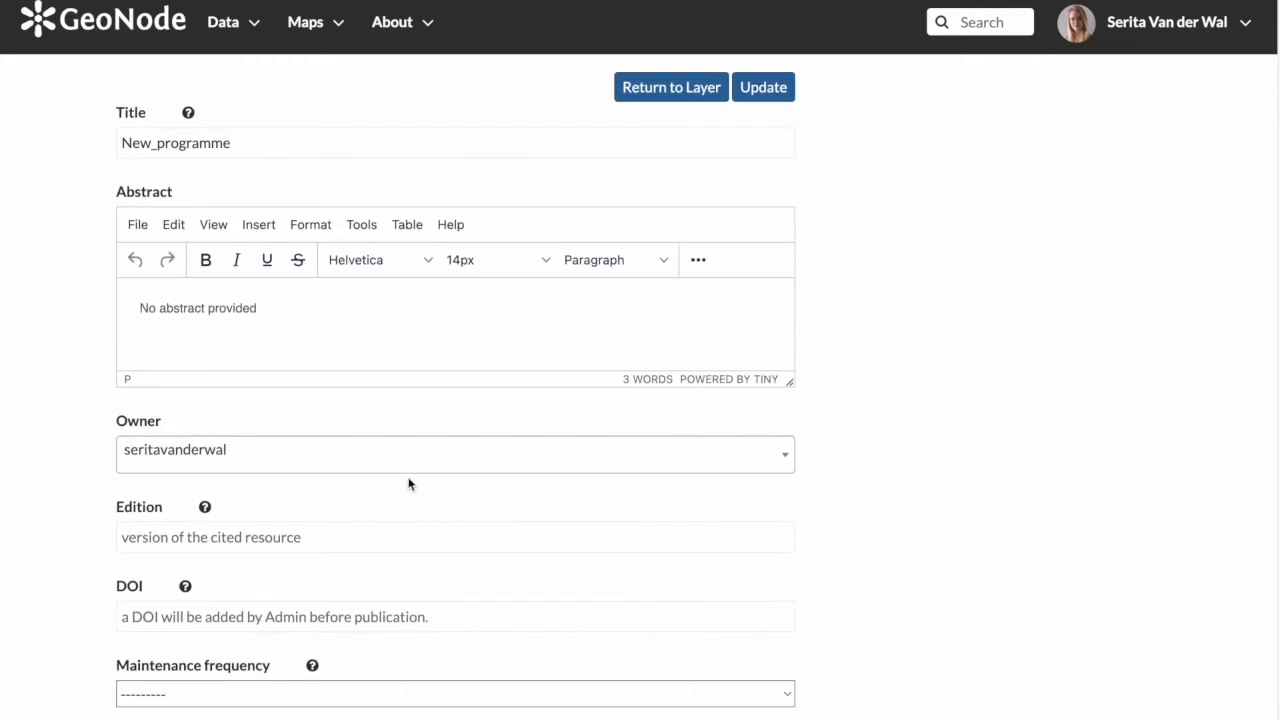
scroll(407, 479, down, 1)
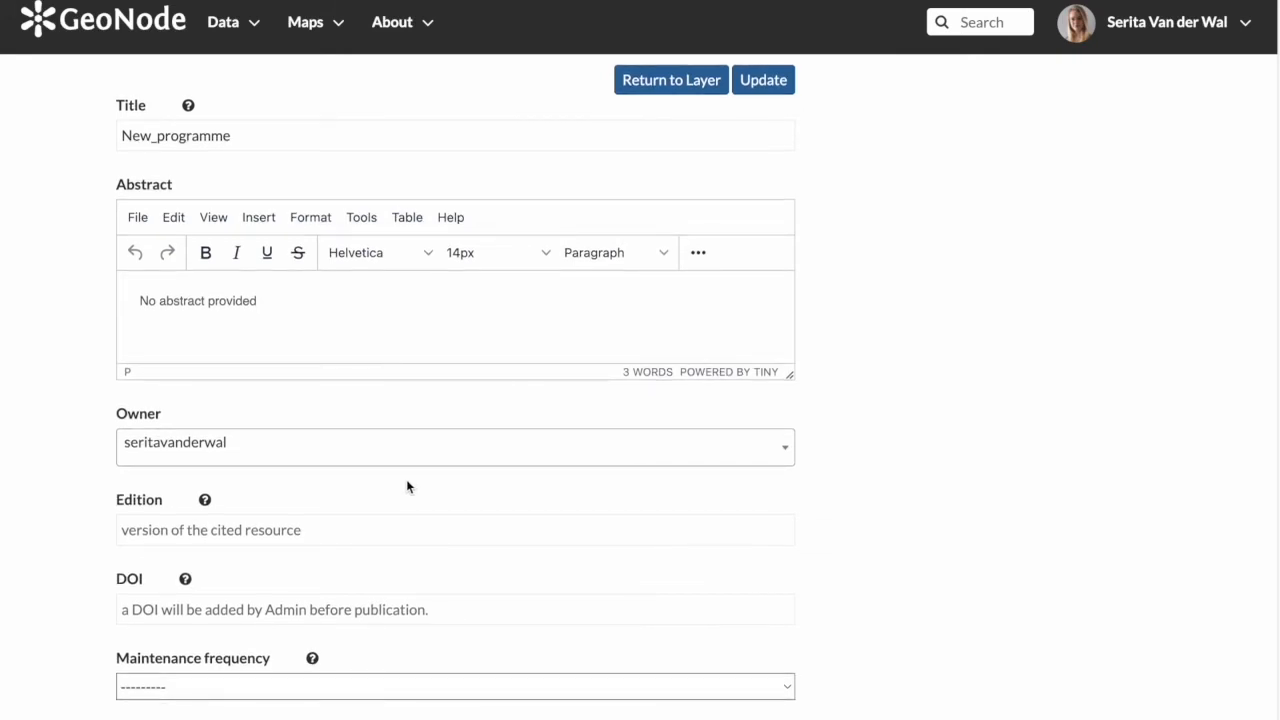
scroll(406, 487, down, 1)
scroll(407, 487, down, 1)
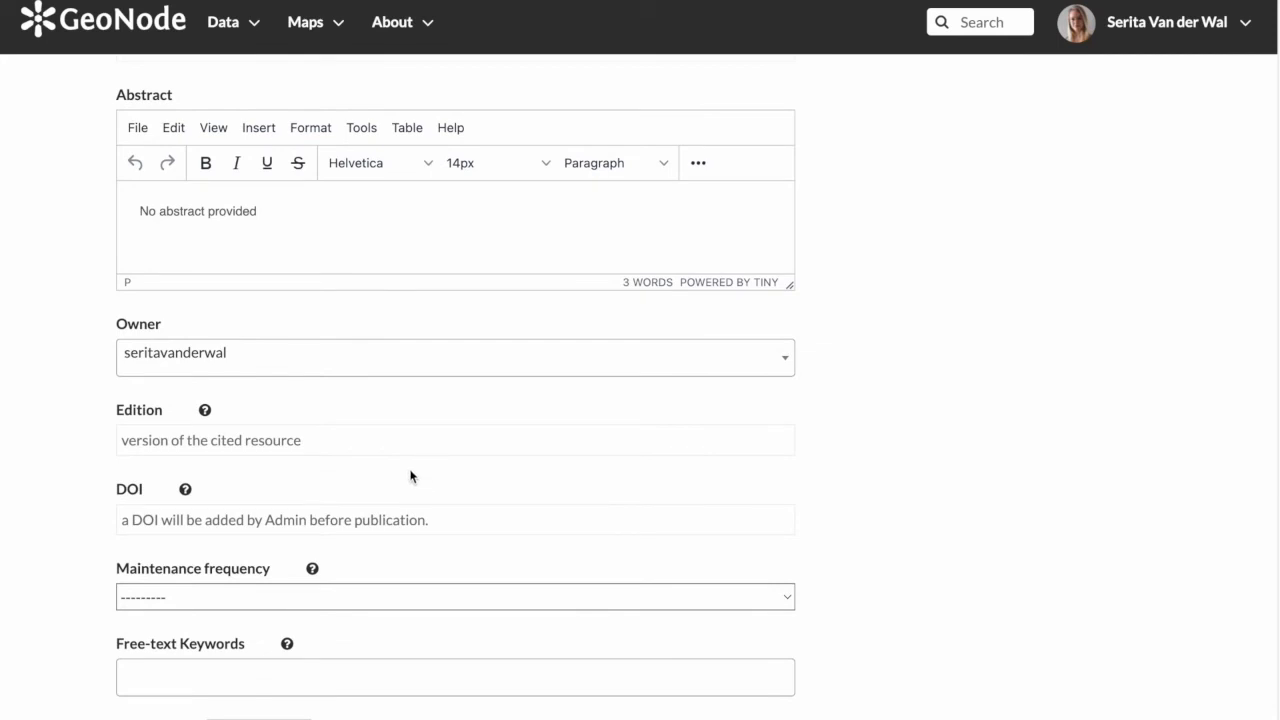
scroll(425, 425, down, 1)
scroll(425, 425, down, 1)
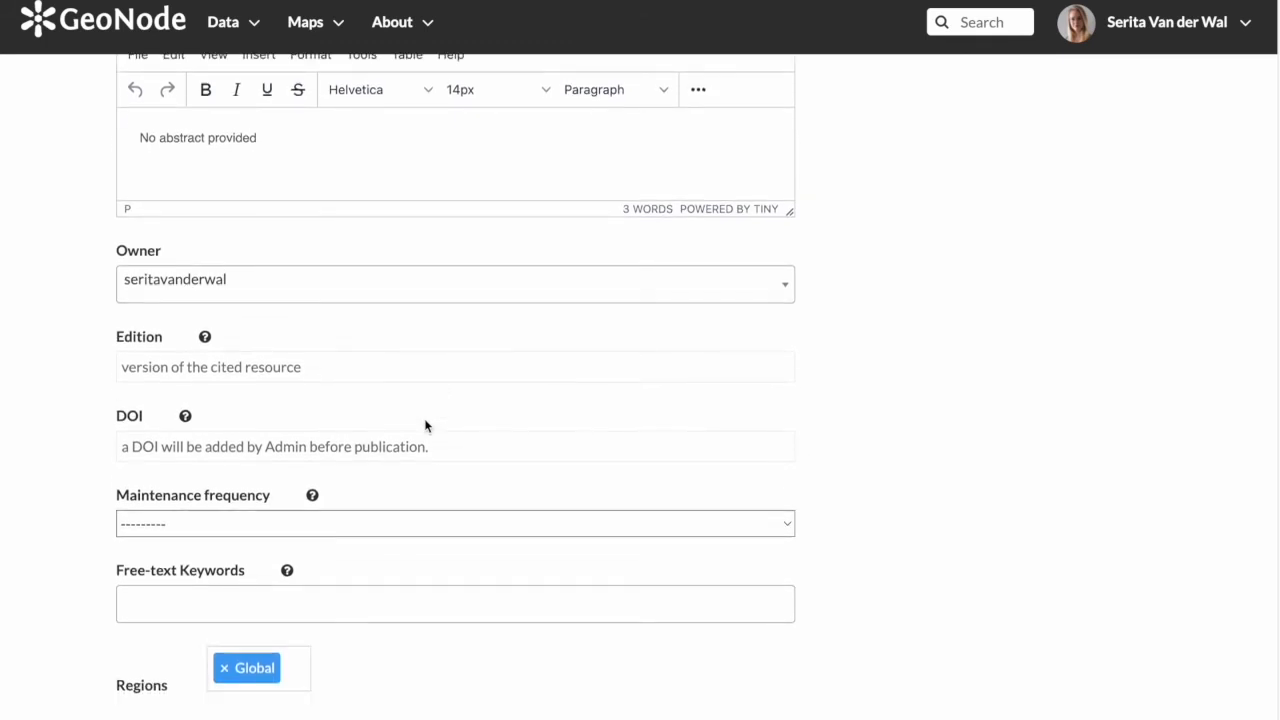
scroll(425, 426, down, 1)
scroll(425, 426, down, 1)
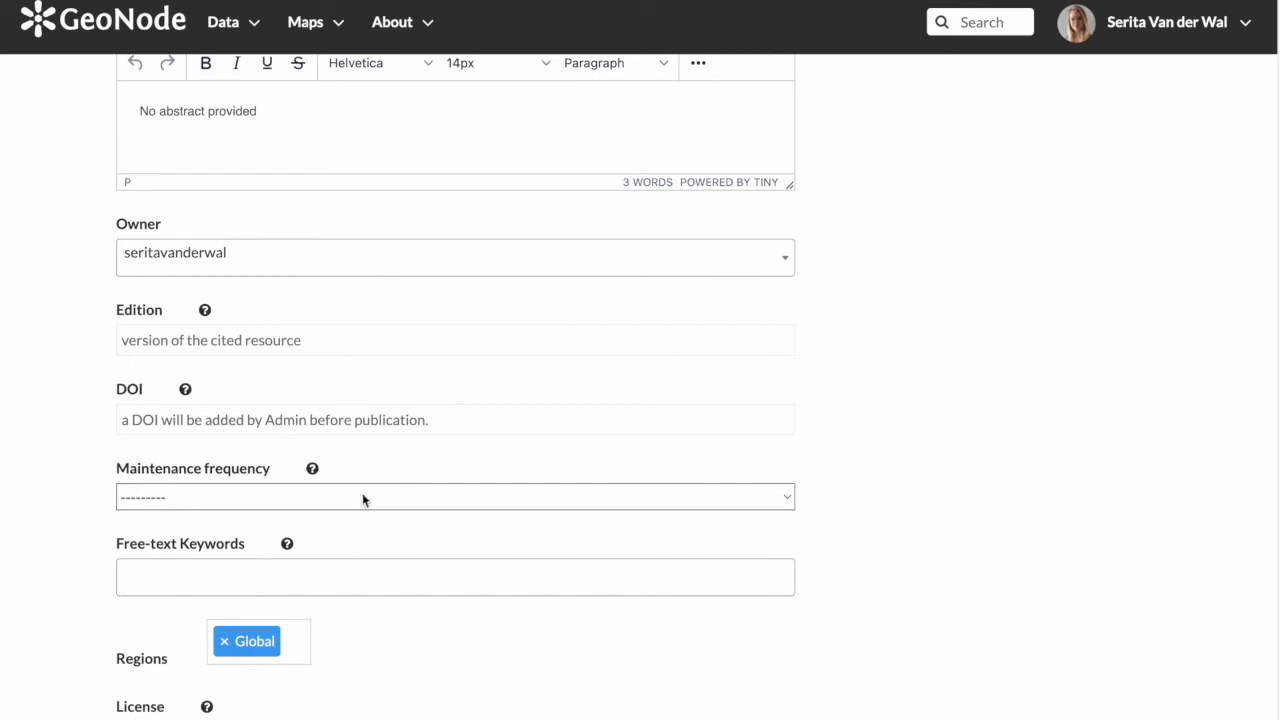
Examine the available Maintenance frequency options without choosing one.
click(362, 498)
scroll(365, 505, down, 1)
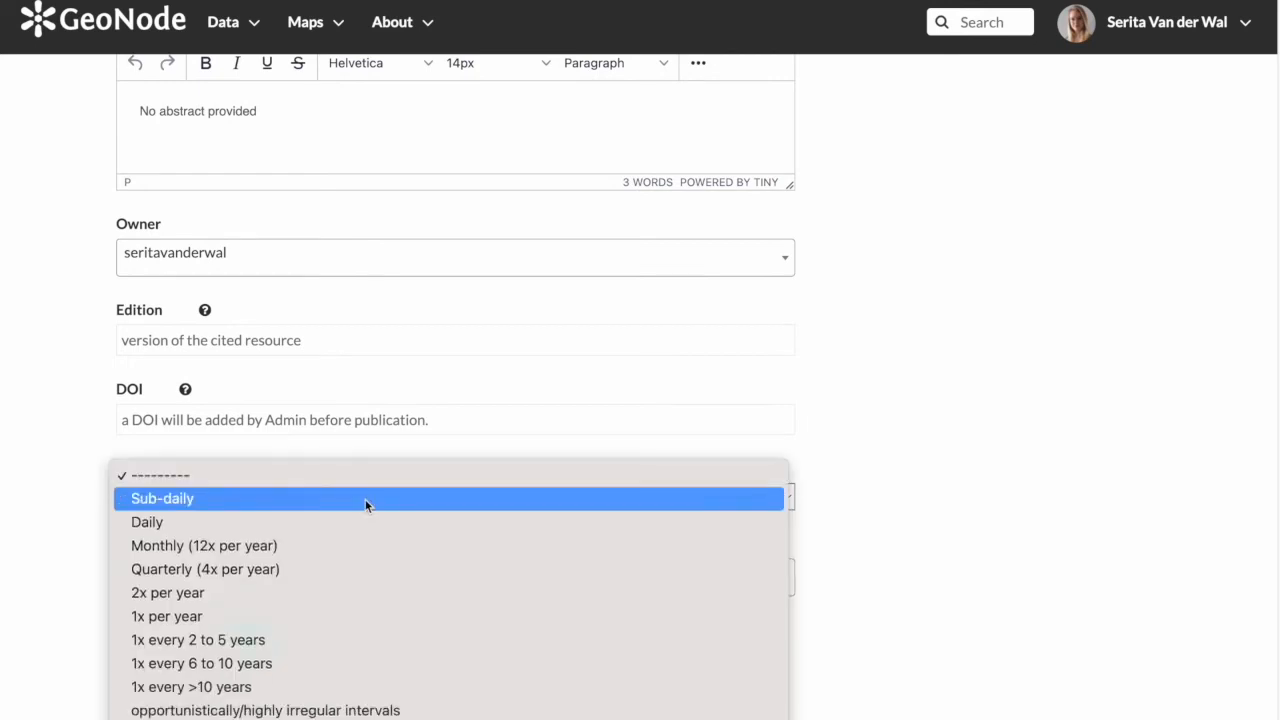
click(929, 531)
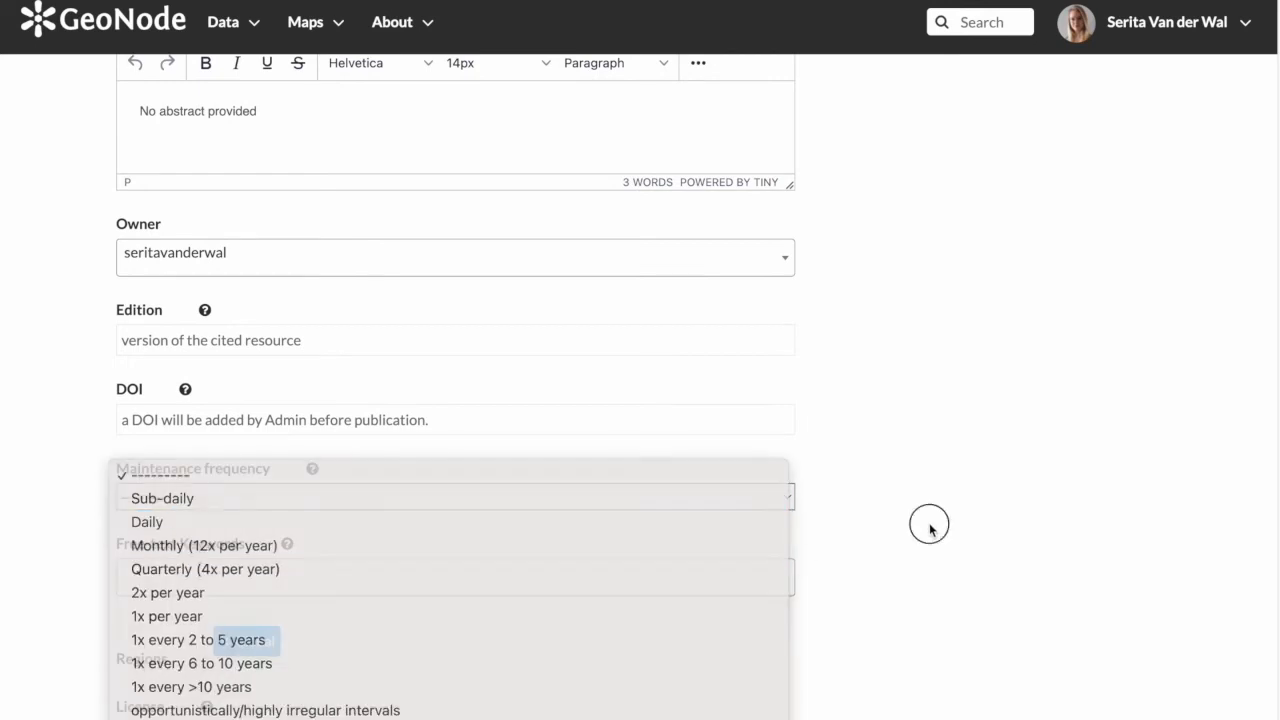
Look through the list of selectable regions for the layer, leaving the selection as it is.
scroll(929, 531, down, 3)
scroll(889, 503, down, 3)
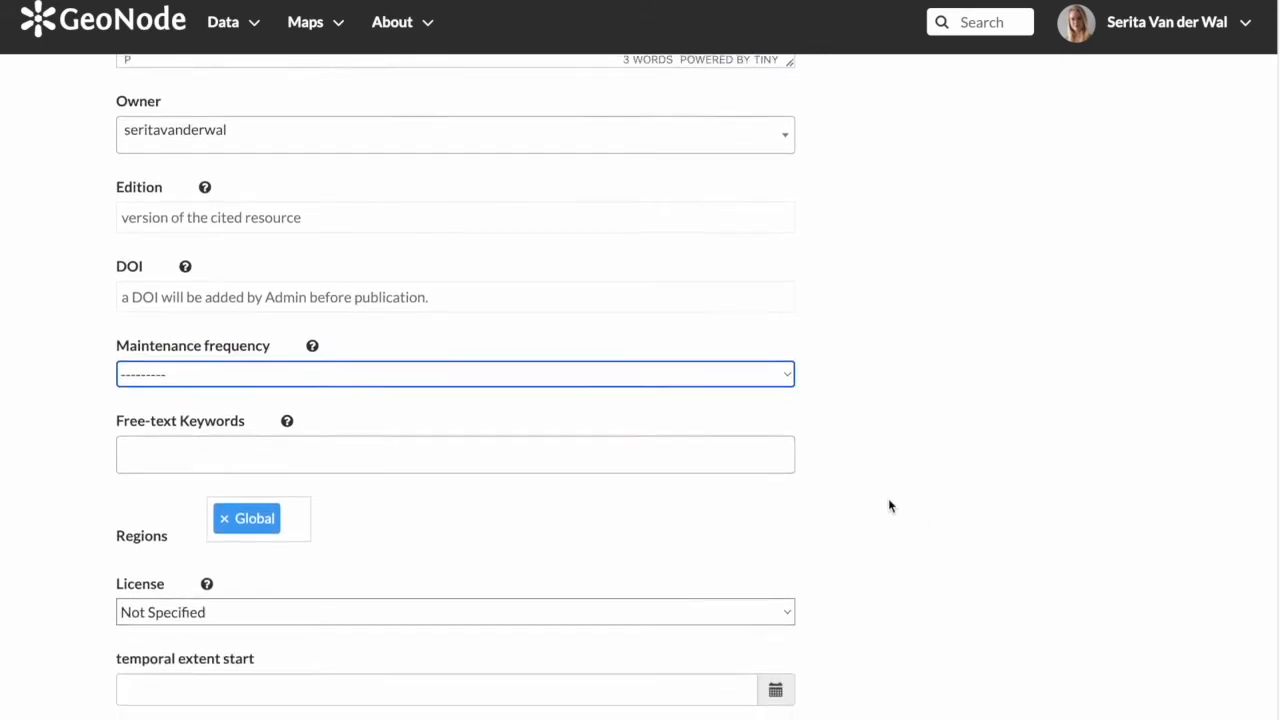
scroll(445, 320, down, 2)
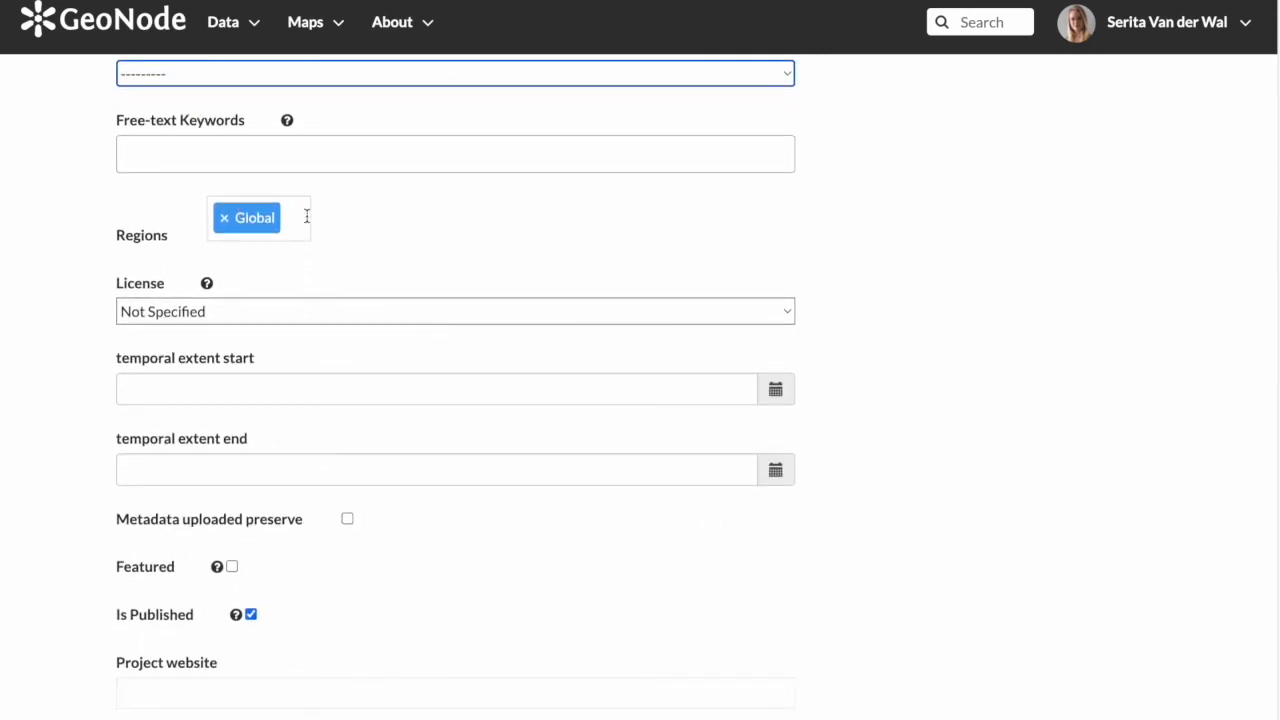
click(300, 216)
scroll(263, 312, down, 2)
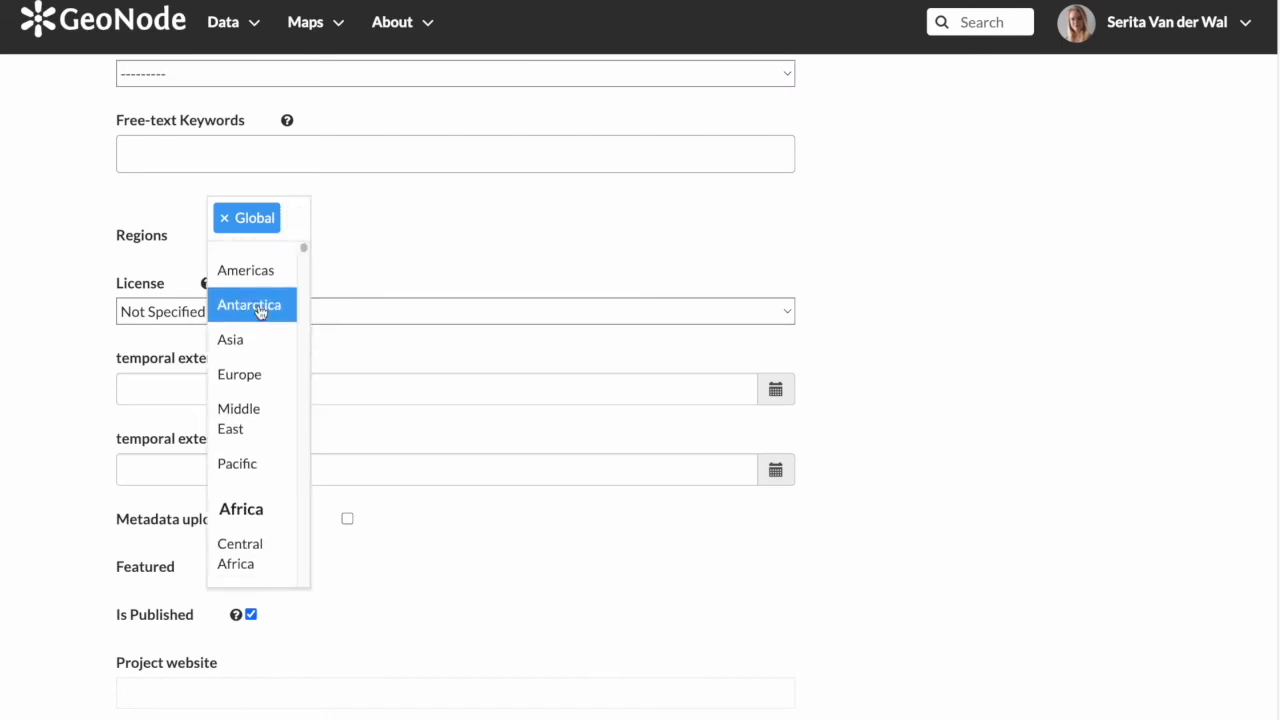
scroll(262, 314, down, 4)
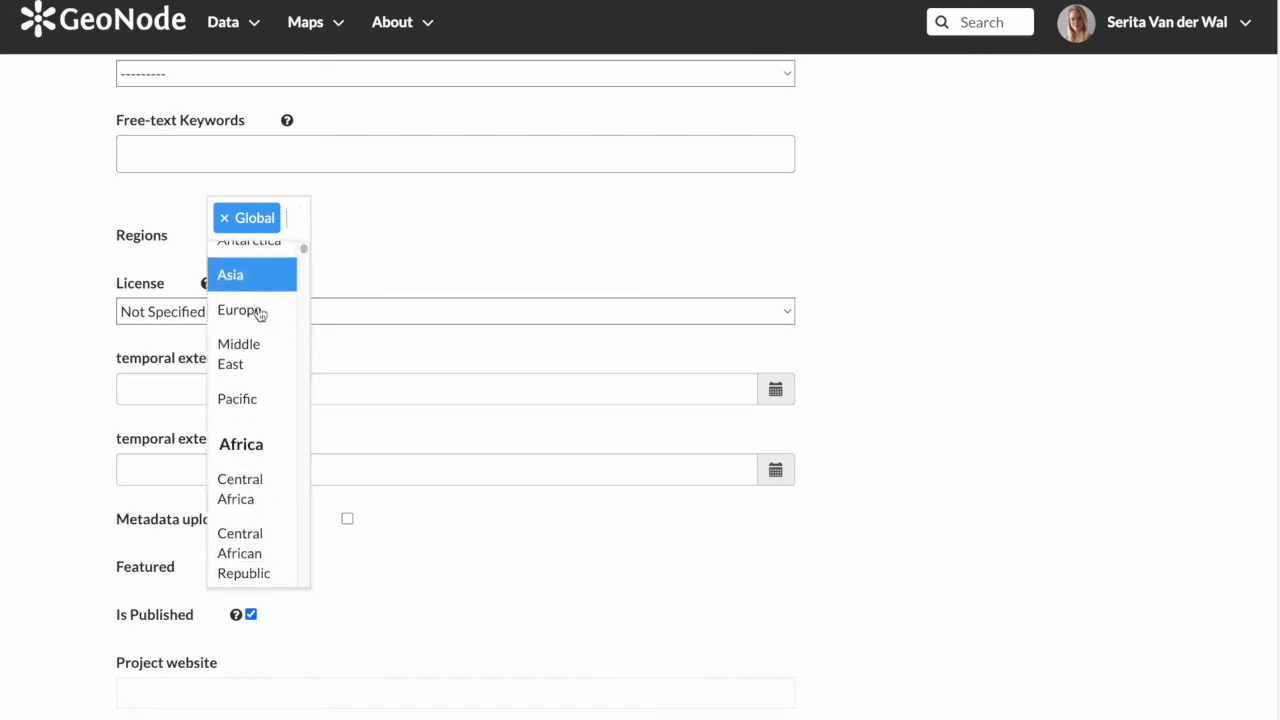
click(449, 205)
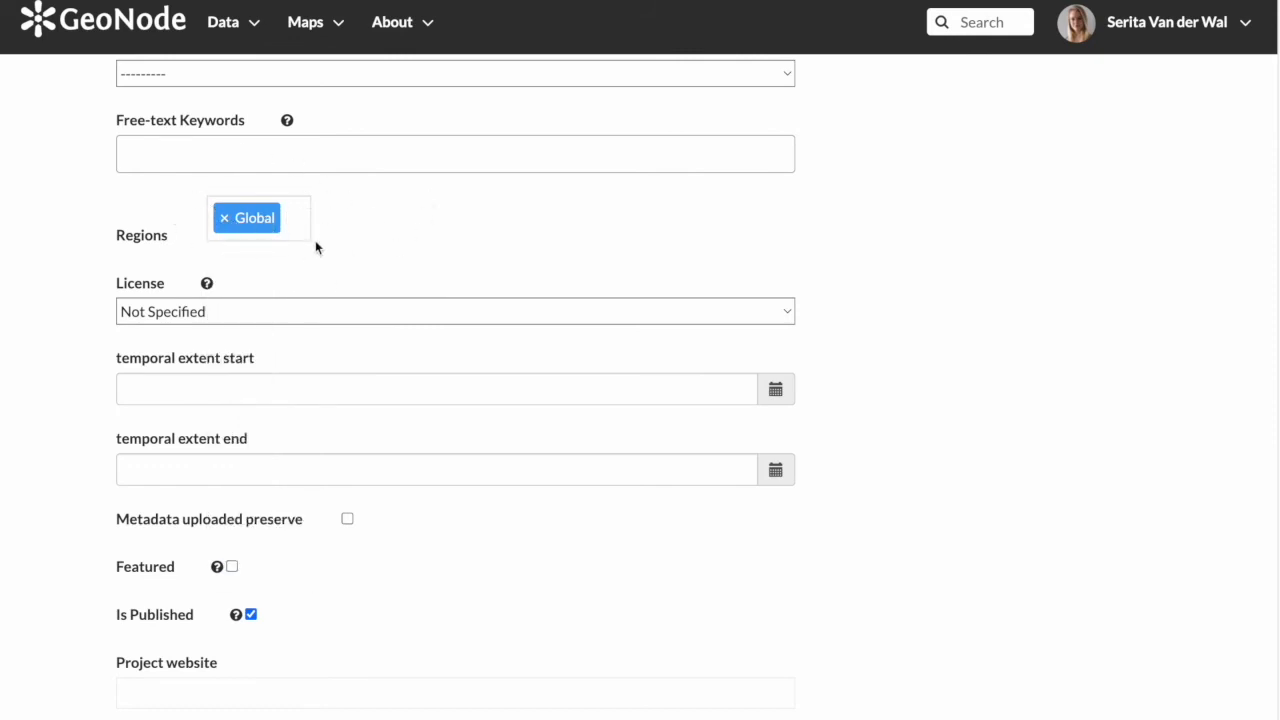
Examine the available license options for the layer without choosing a different one.
scroll(279, 287, down, 1)
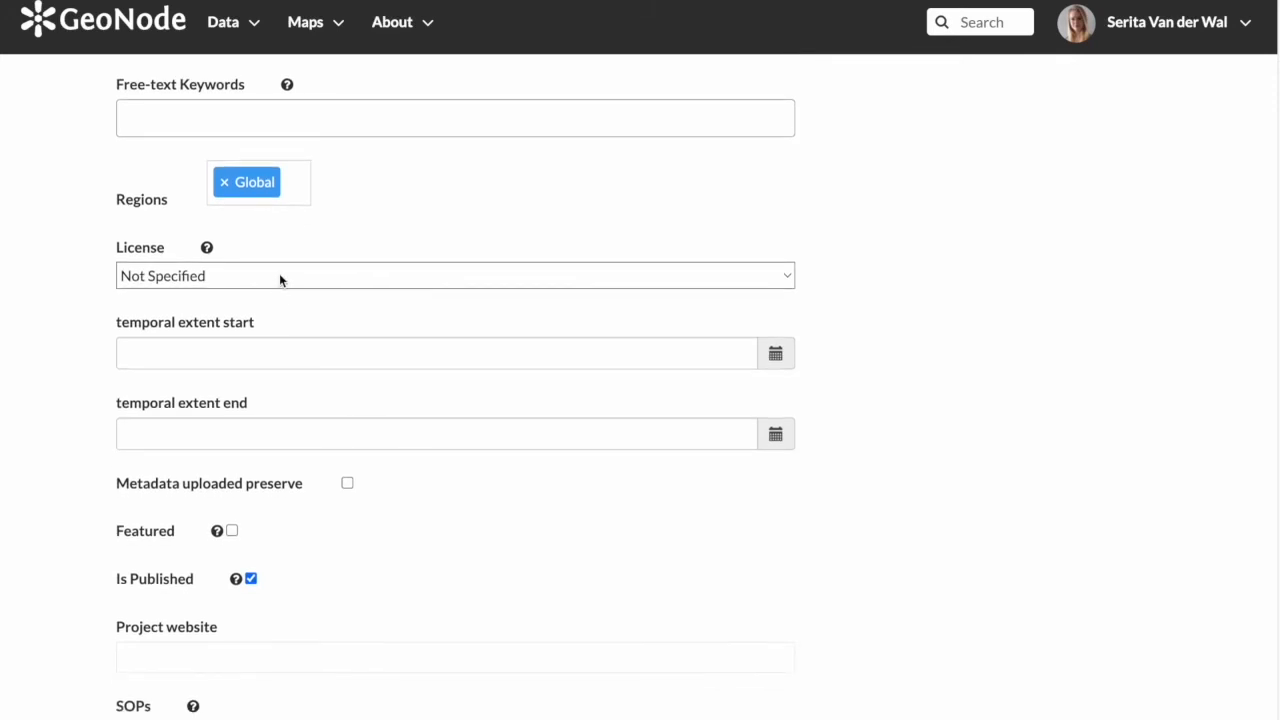
click(279, 273)
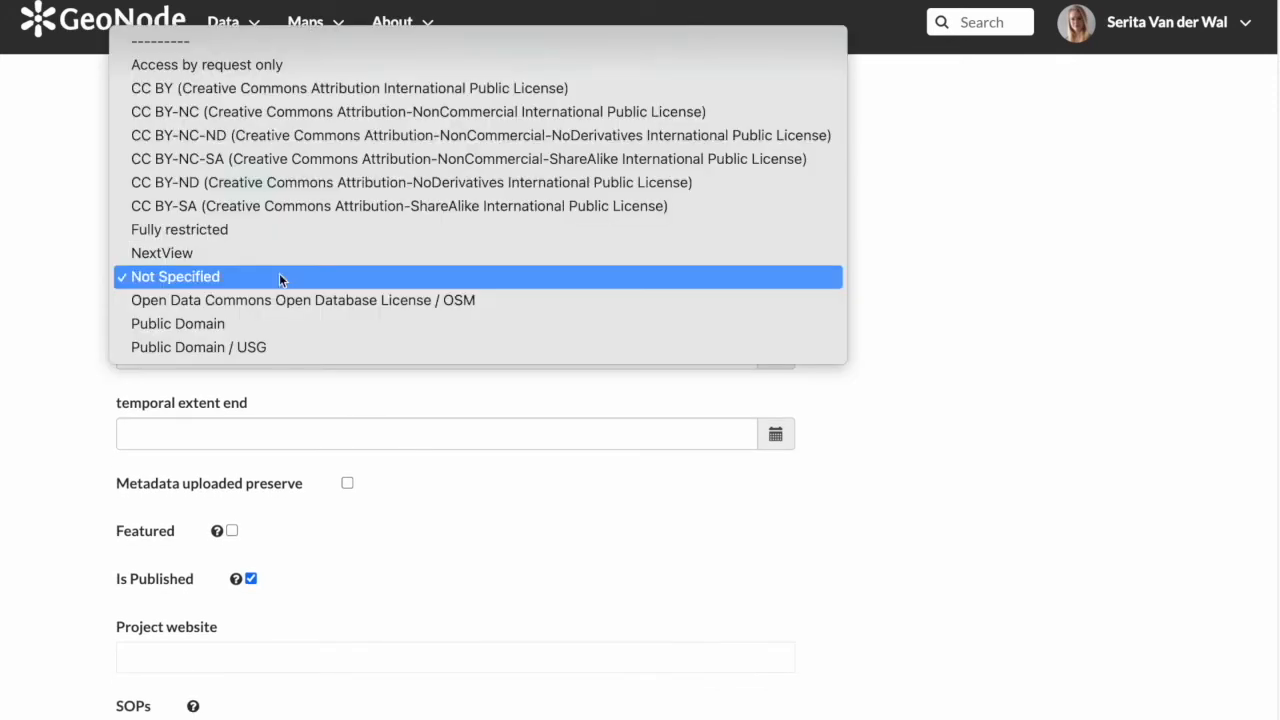
click(43, 101)
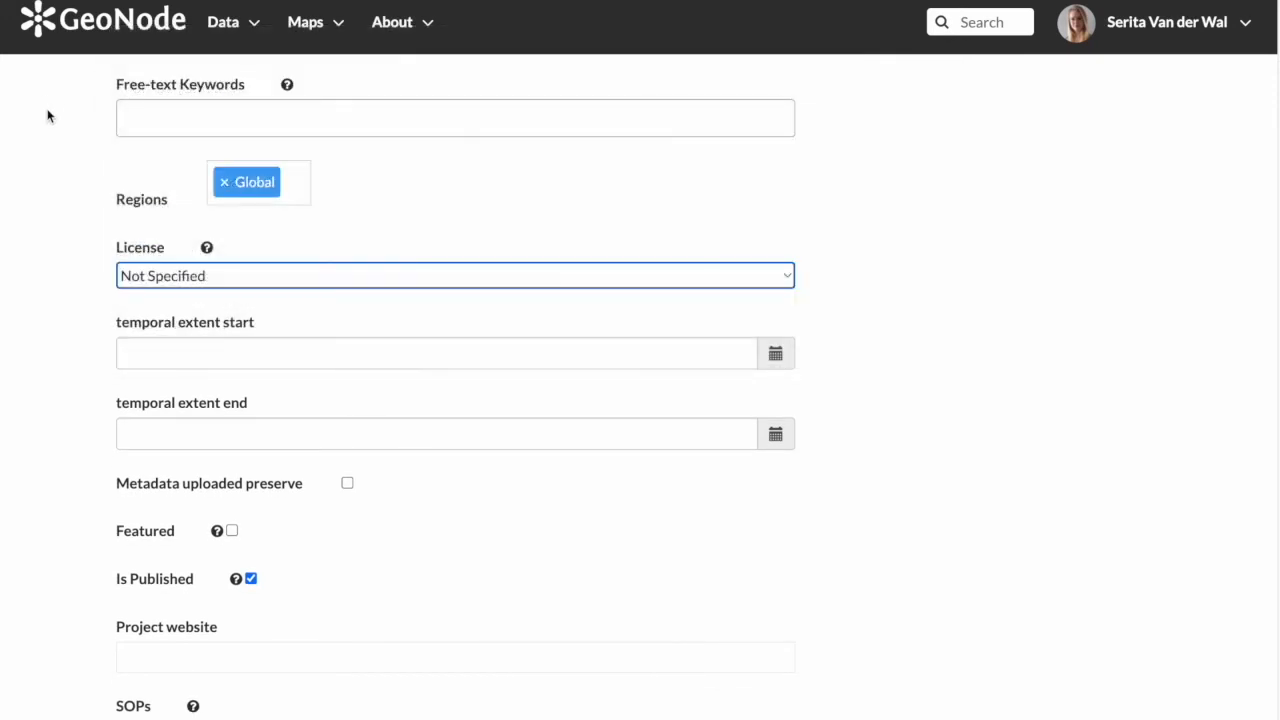
Review the temporal extent, publication checkboxes, project website, SOPs, outputs and OBIS fields of the metadata form.
scroll(100, 306, down, 5)
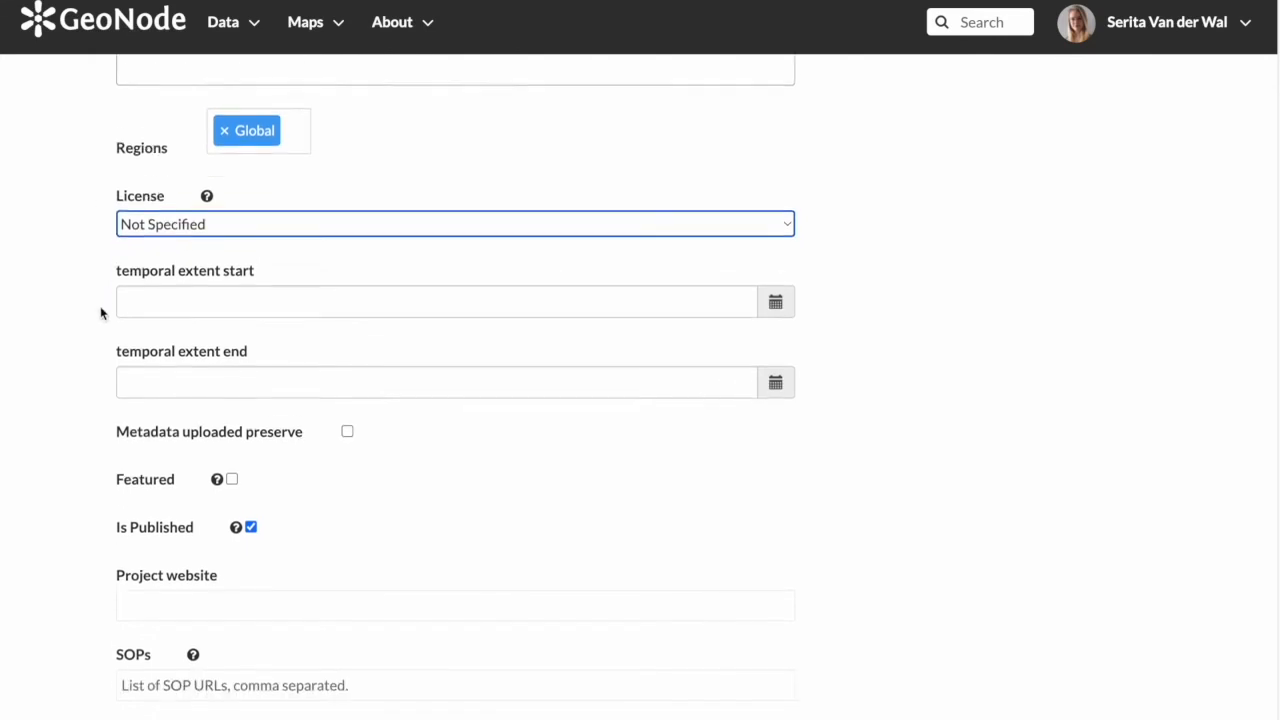
scroll(100, 307, up, 1)
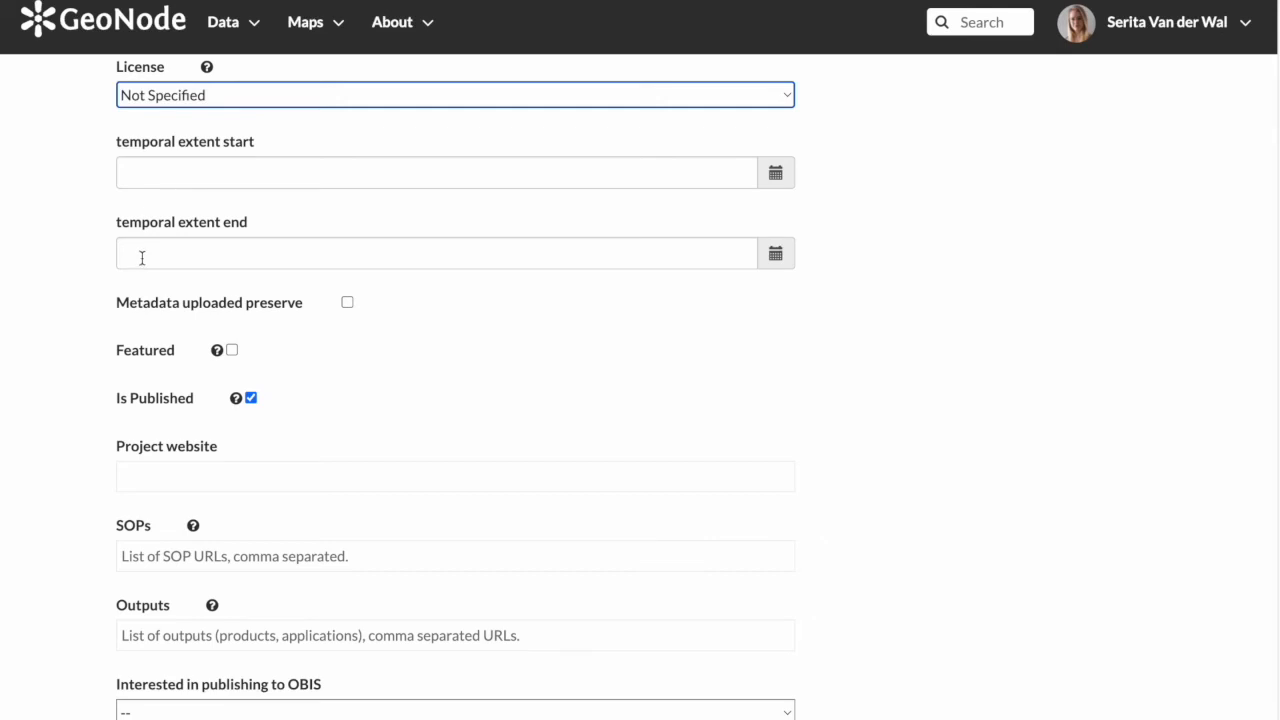
scroll(416, 292, down, 1)
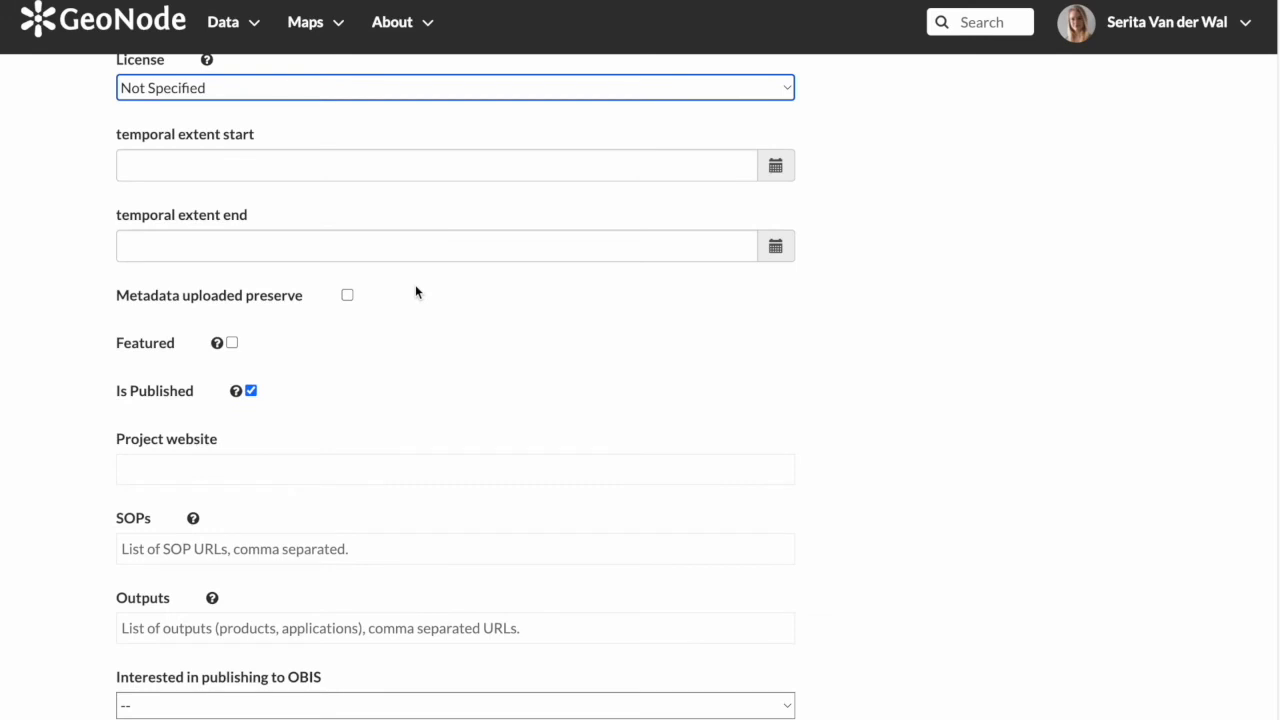
scroll(416, 292, down, 2)
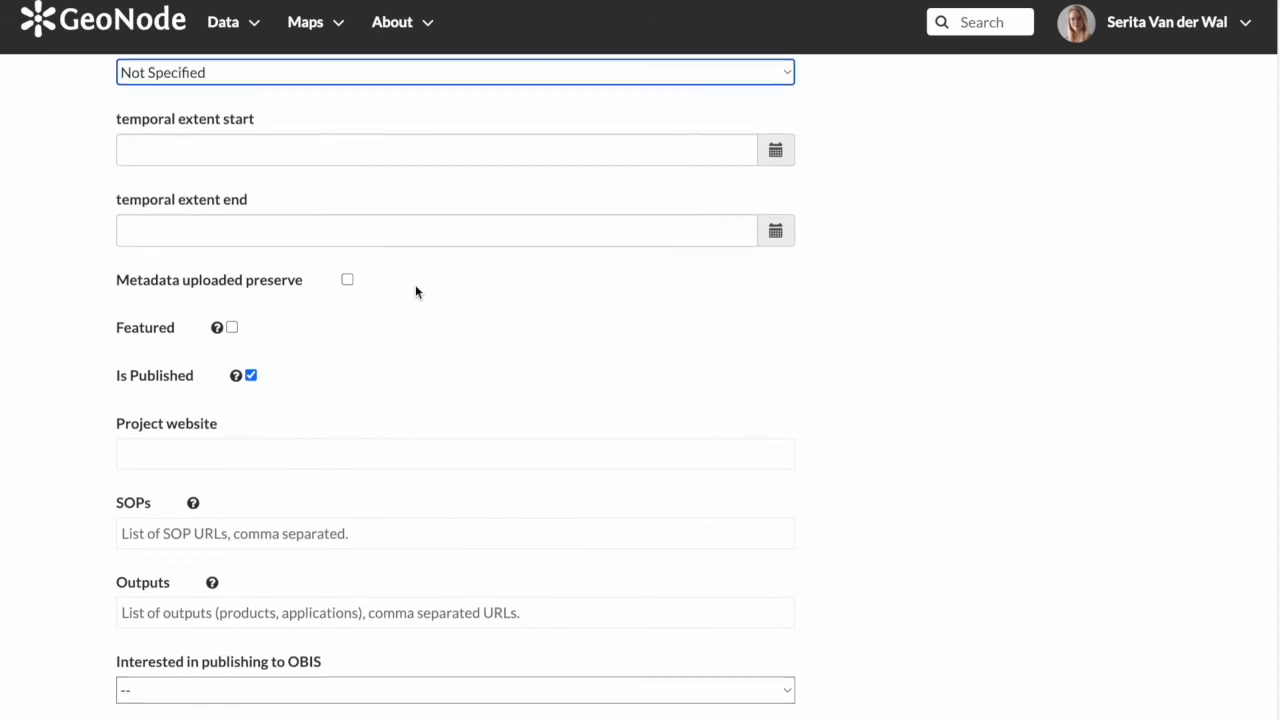
scroll(416, 292, down, 1)
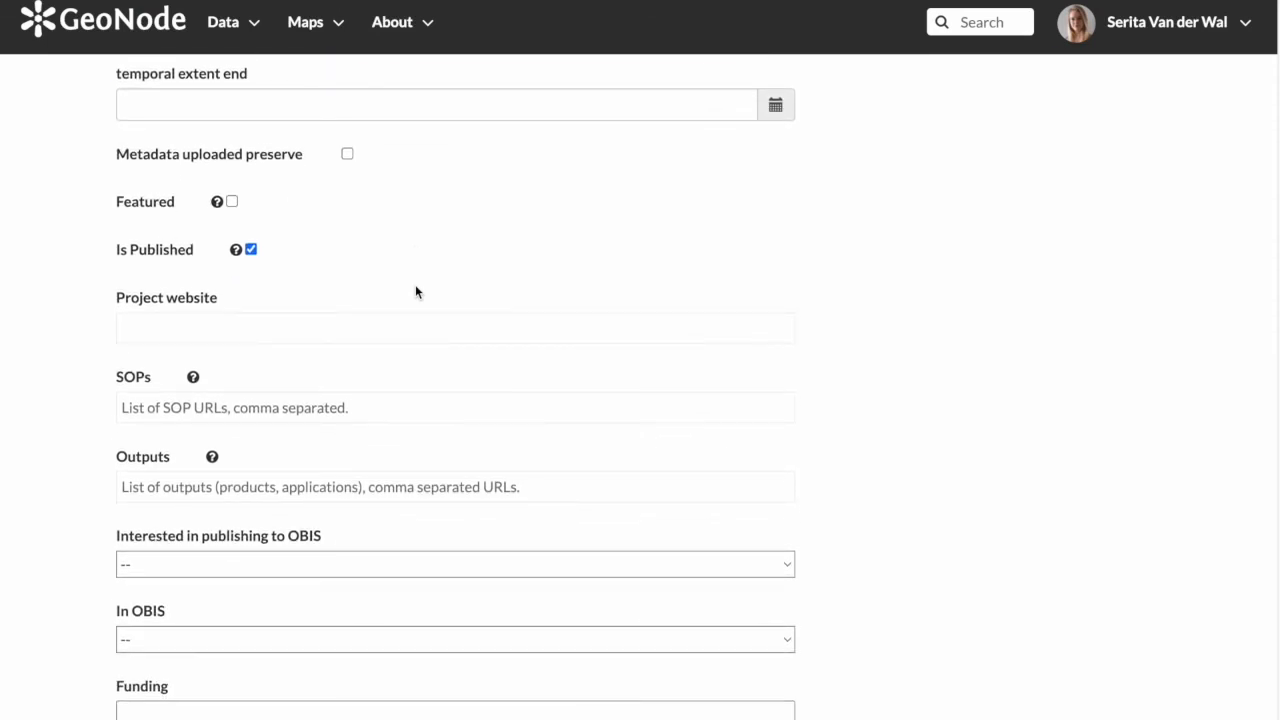
scroll(415, 288, down, 1)
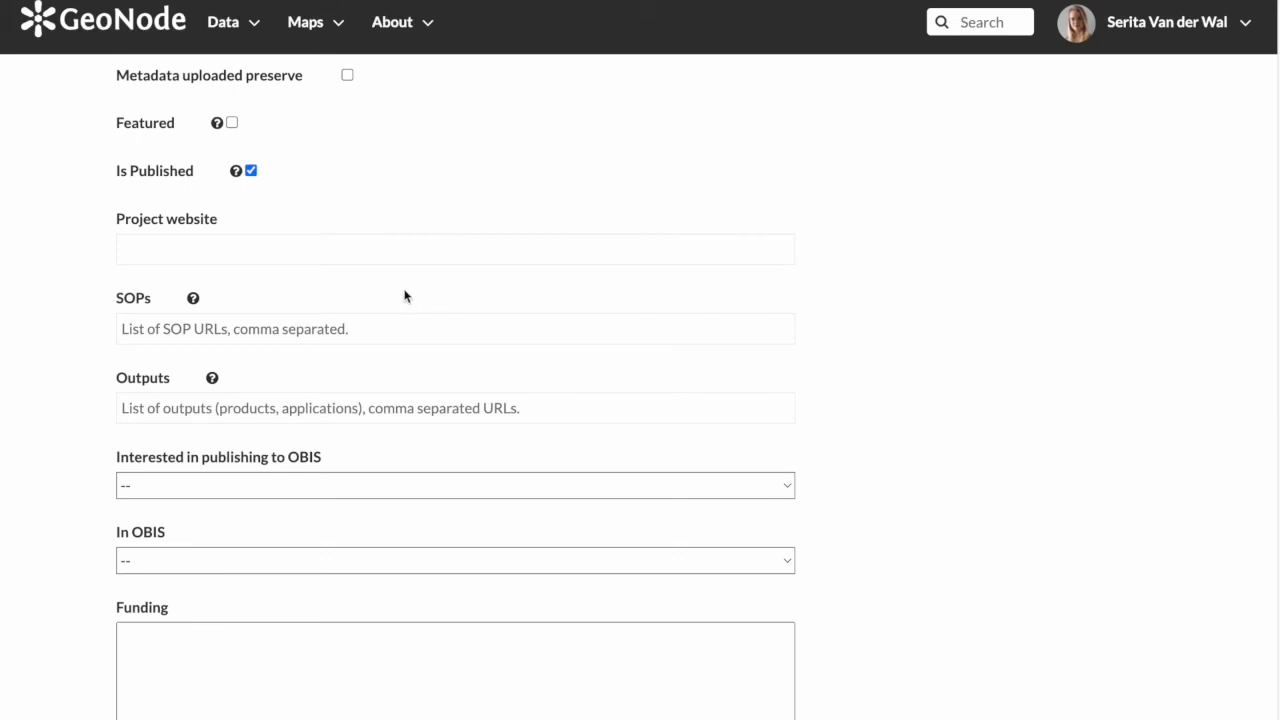
scroll(405, 295, down, 2)
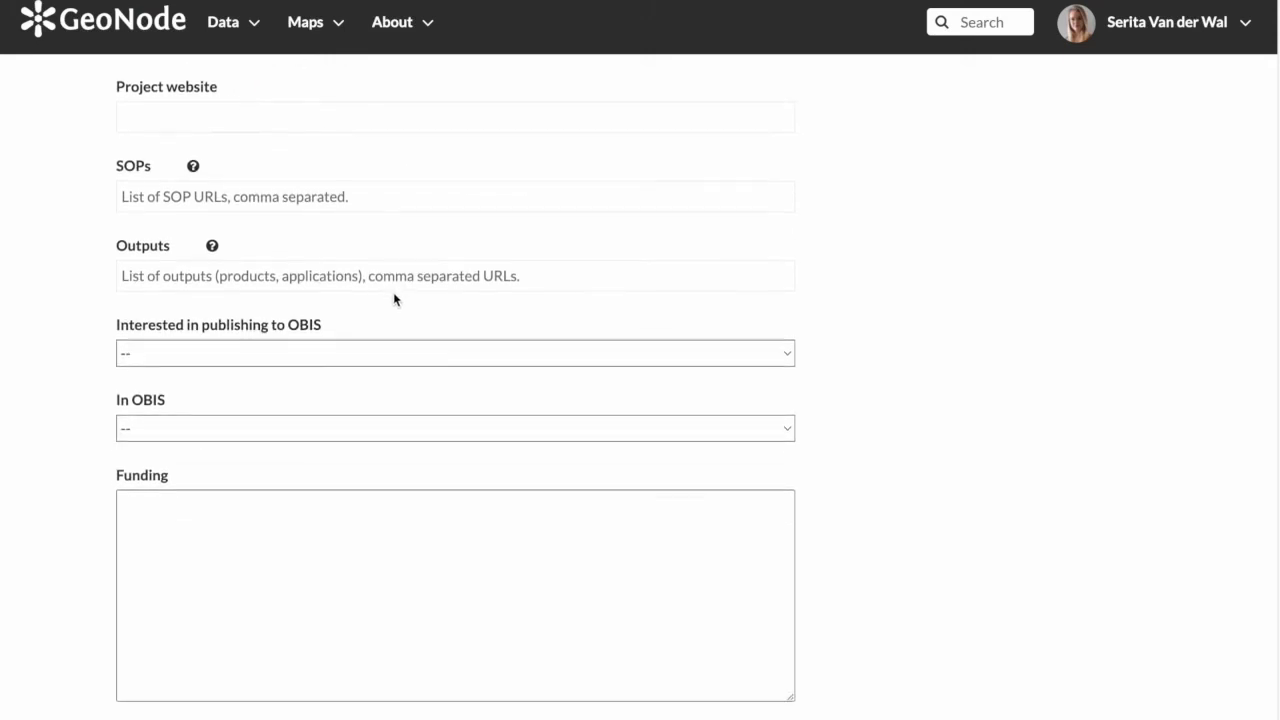
scroll(55, 326, down, 1)
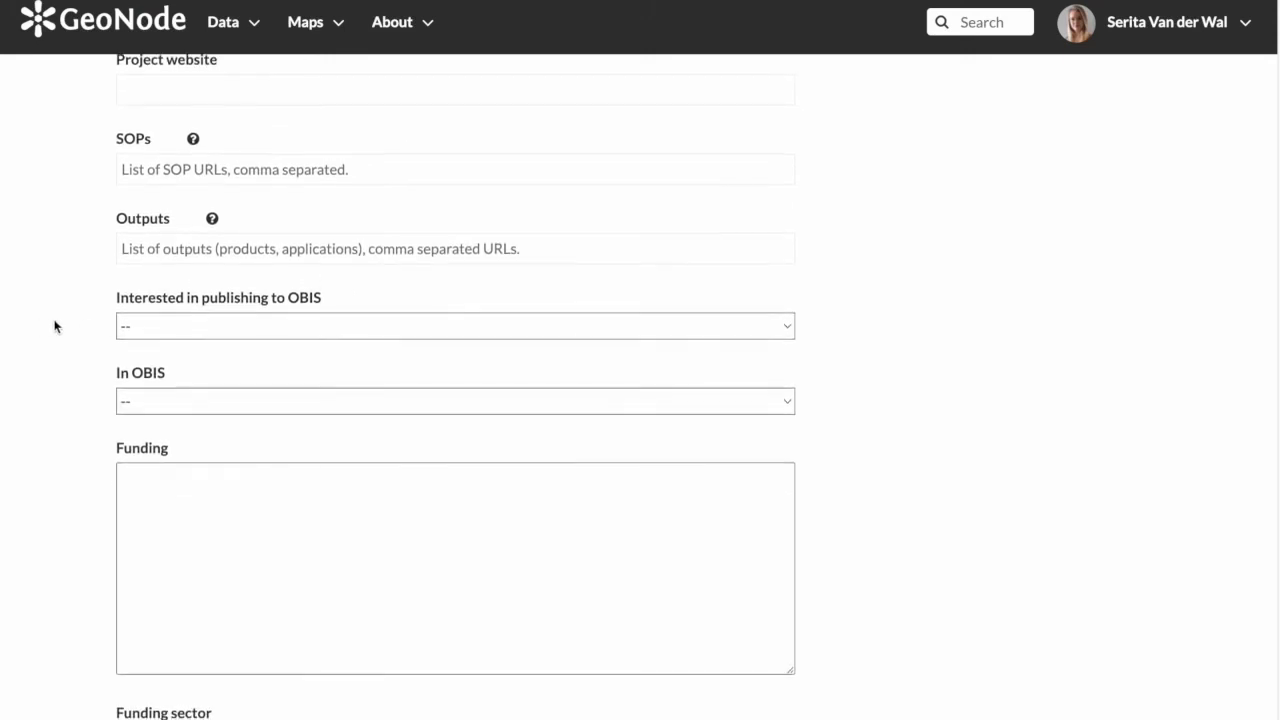
scroll(55, 326, down, 1)
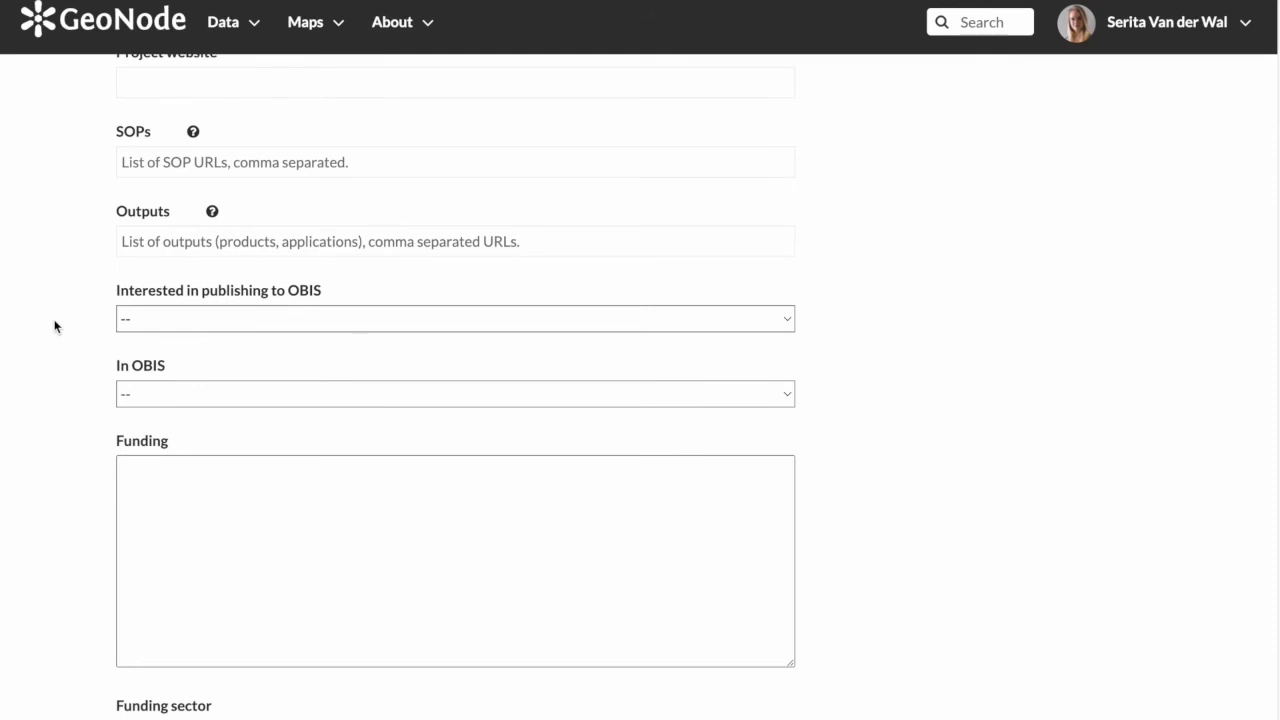
scroll(55, 326, down, 1)
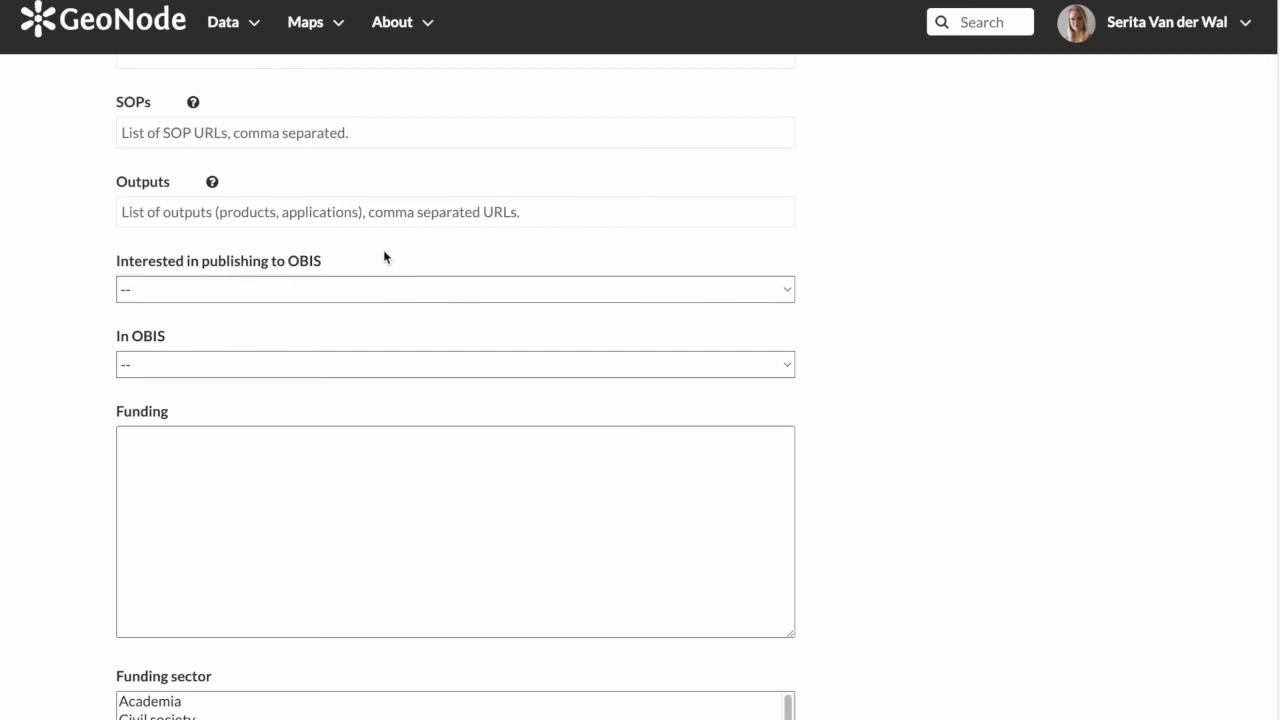
Review the funding, funding sector, point of contact, metadata author, Essential Ocean Variables and GOOS Readiness fields.
scroll(384, 257, down, 1)
scroll(384, 257, down, 1)
scroll(384, 257, down, 1)
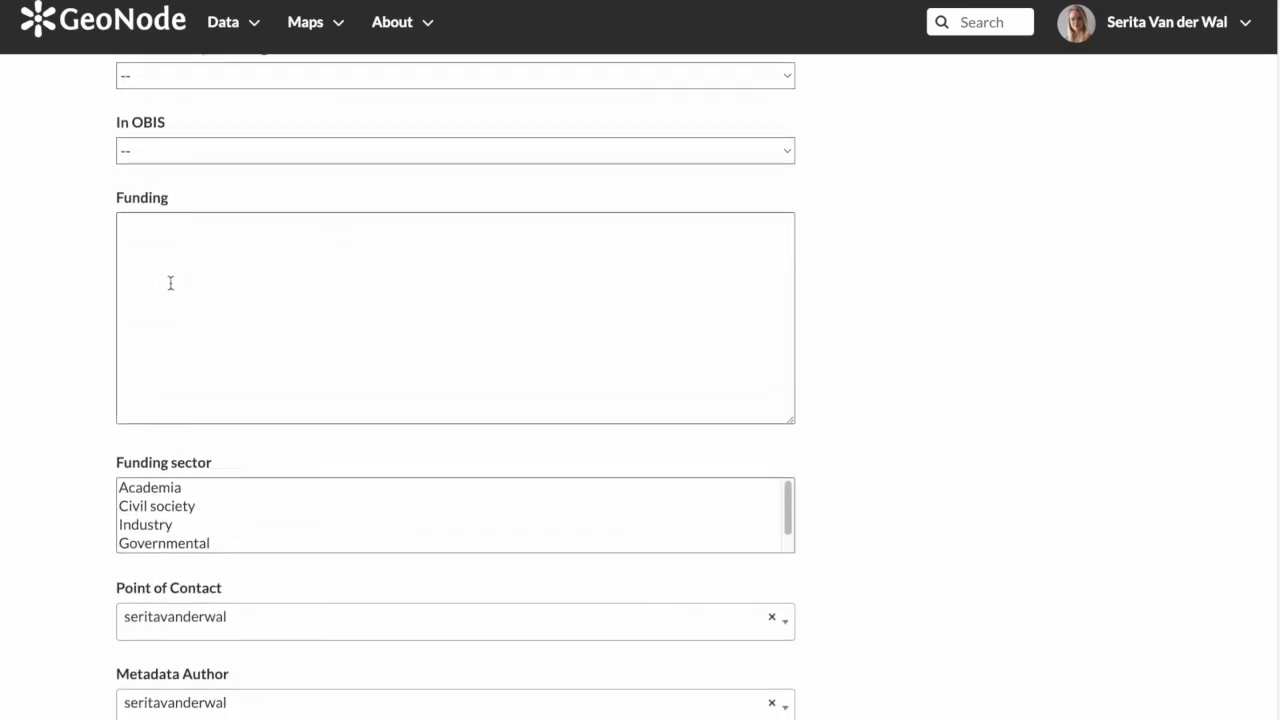
scroll(80, 289, down, 2)
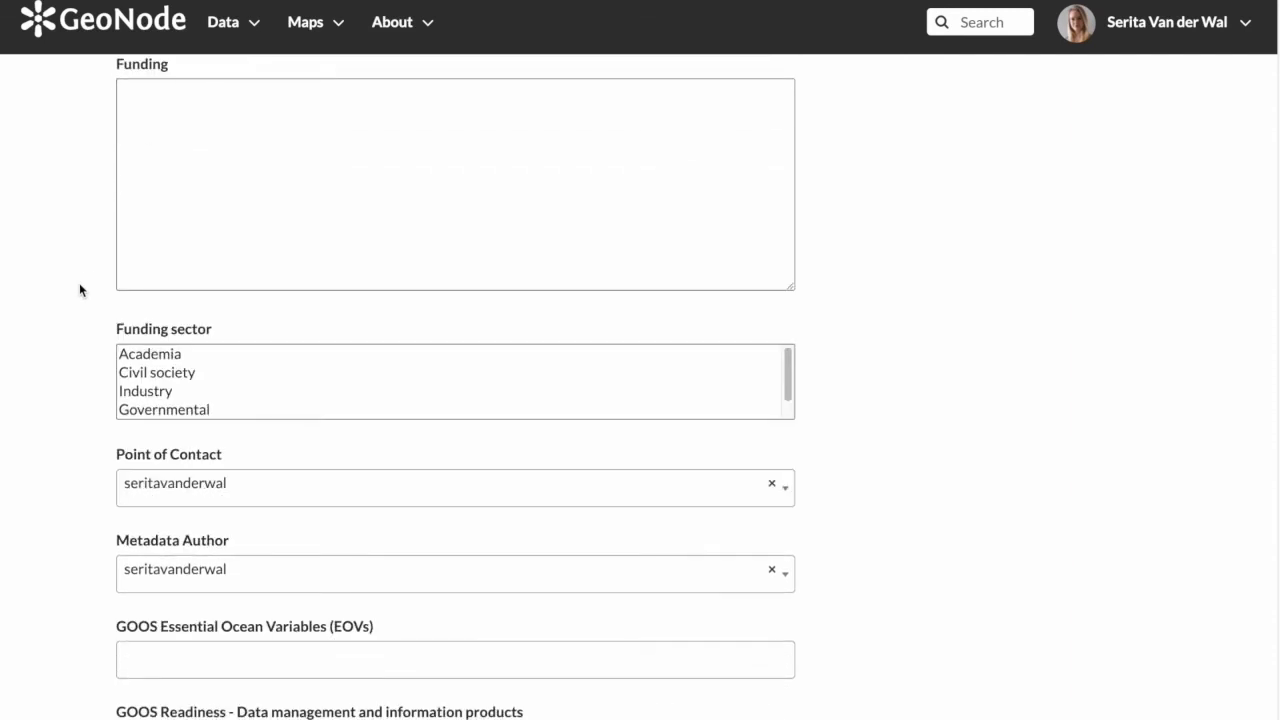
scroll(80, 290, up, 1)
scroll(80, 290, down, 1)
scroll(94, 323, down, 2)
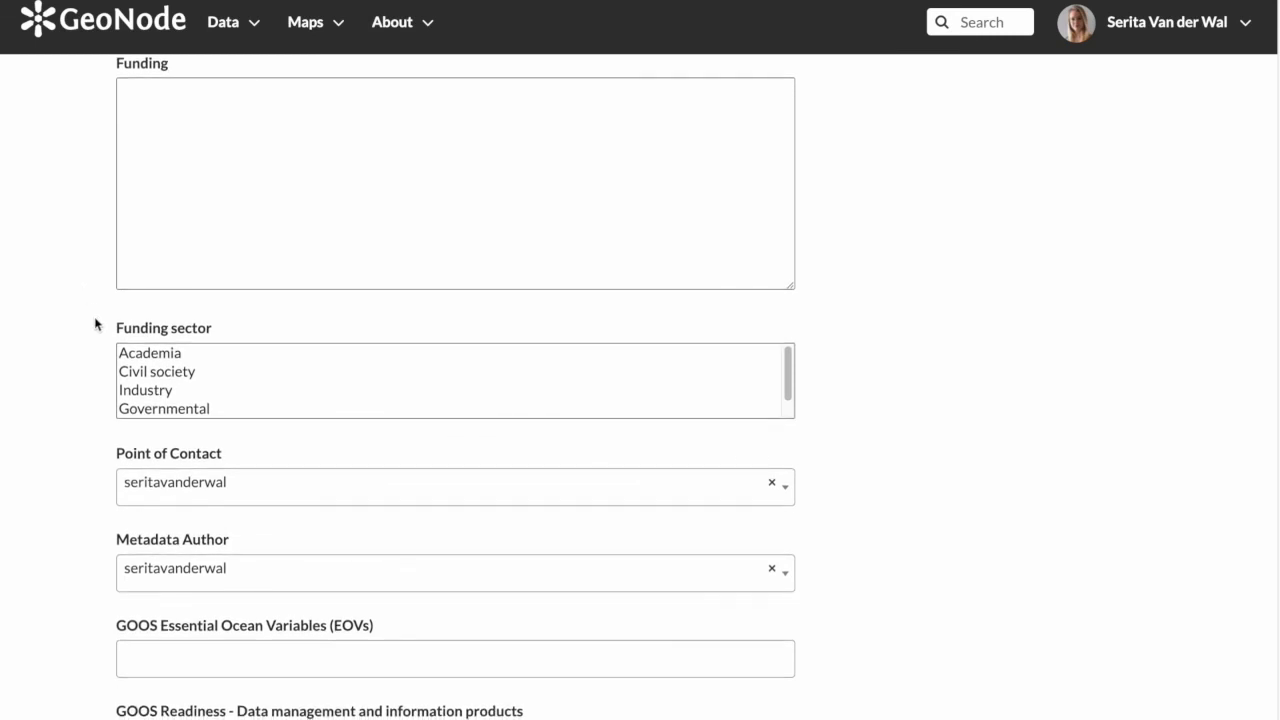
scroll(99, 330, down, 3)
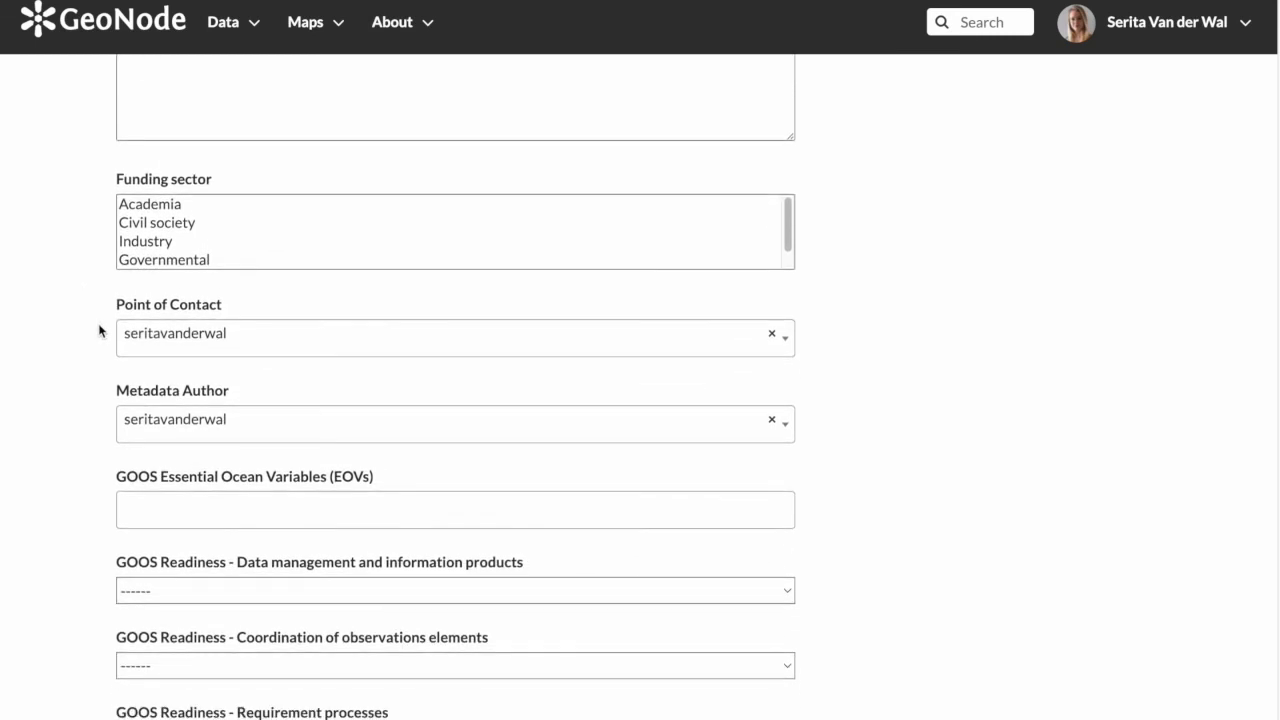
scroll(99, 330, down, 1)
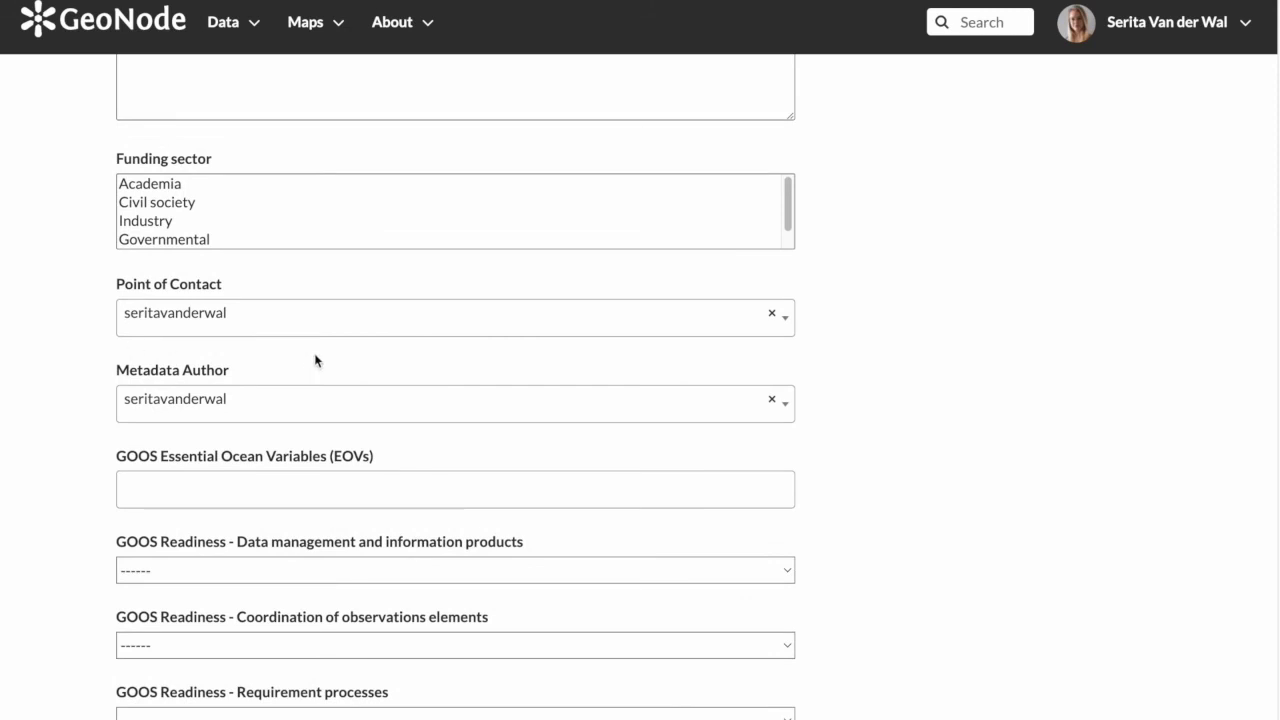
scroll(314, 360, down, 2)
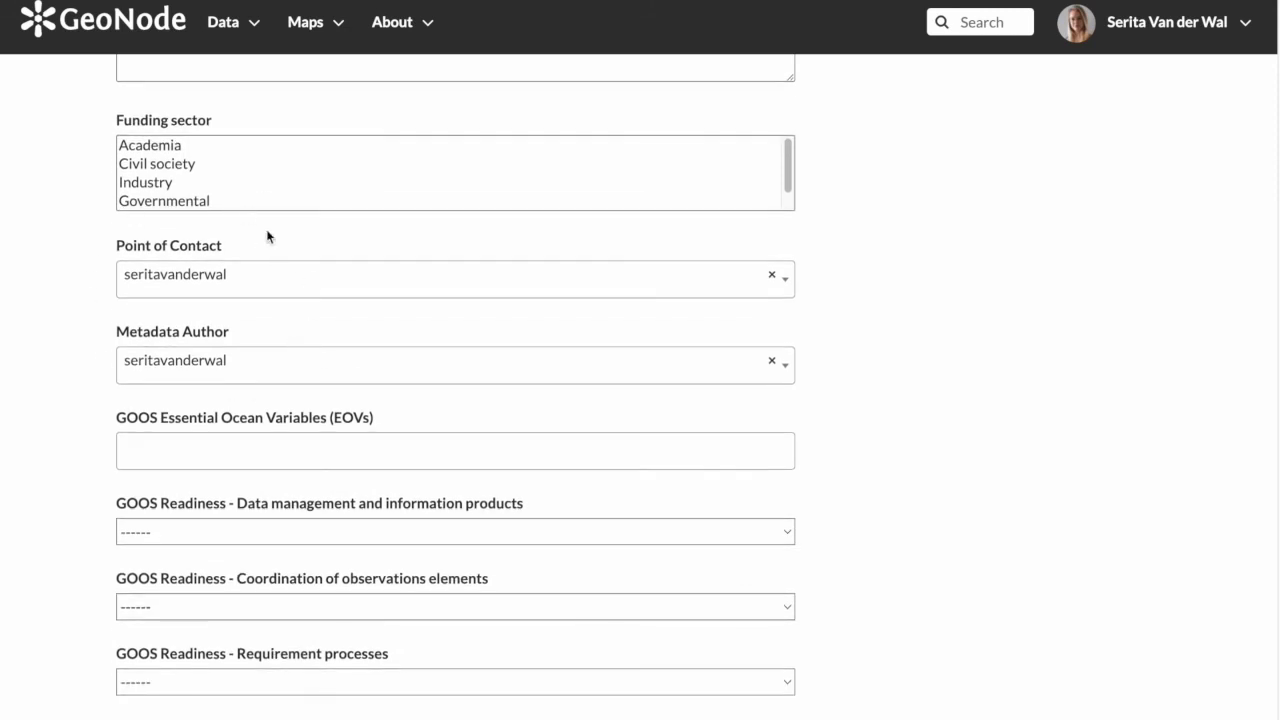
scroll(280, 253, down, 5)
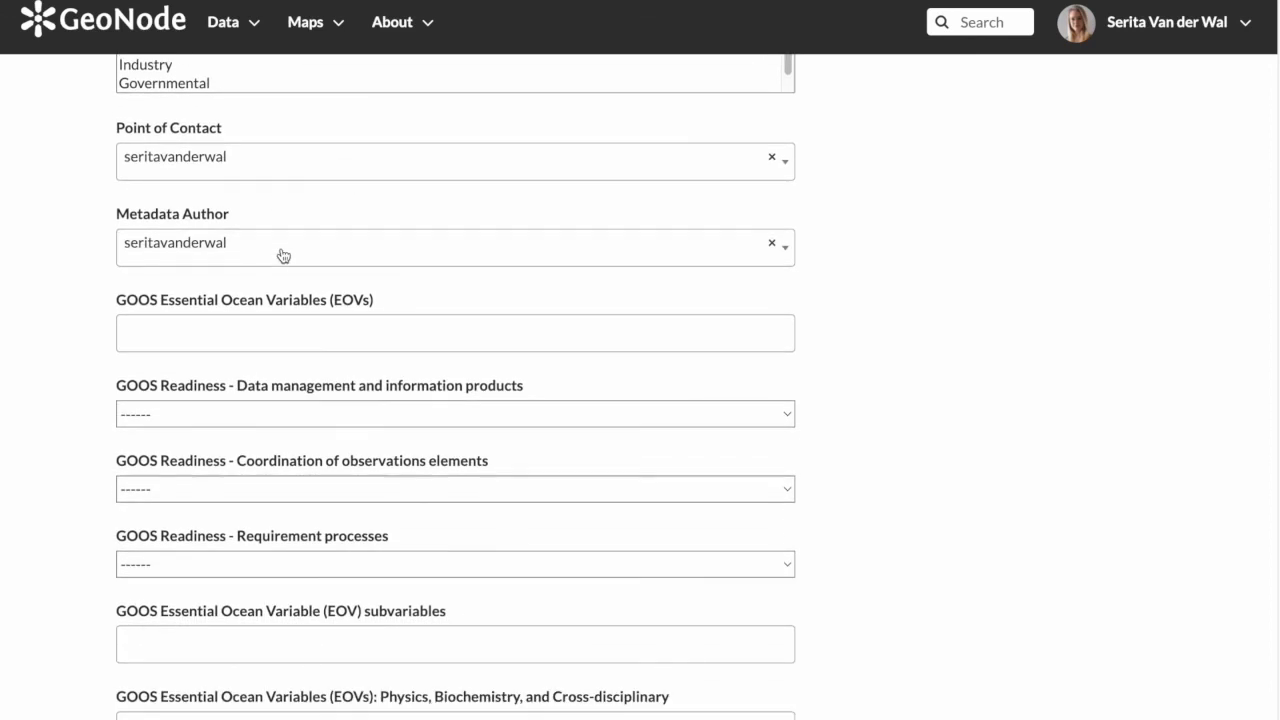
Look through the selectable GOOS Essential Ocean Variables for the layer without choosing any.
scroll(520, 272, down, 2)
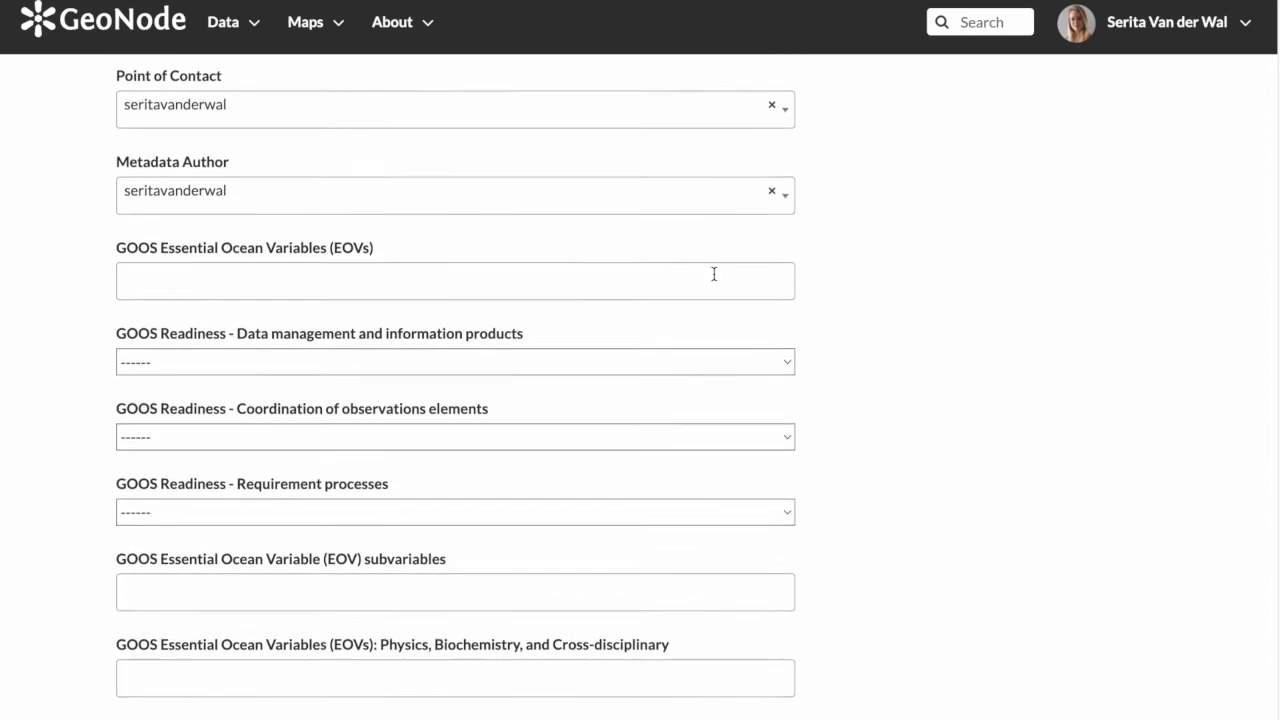
scroll(903, 282, down, 1)
click(366, 252)
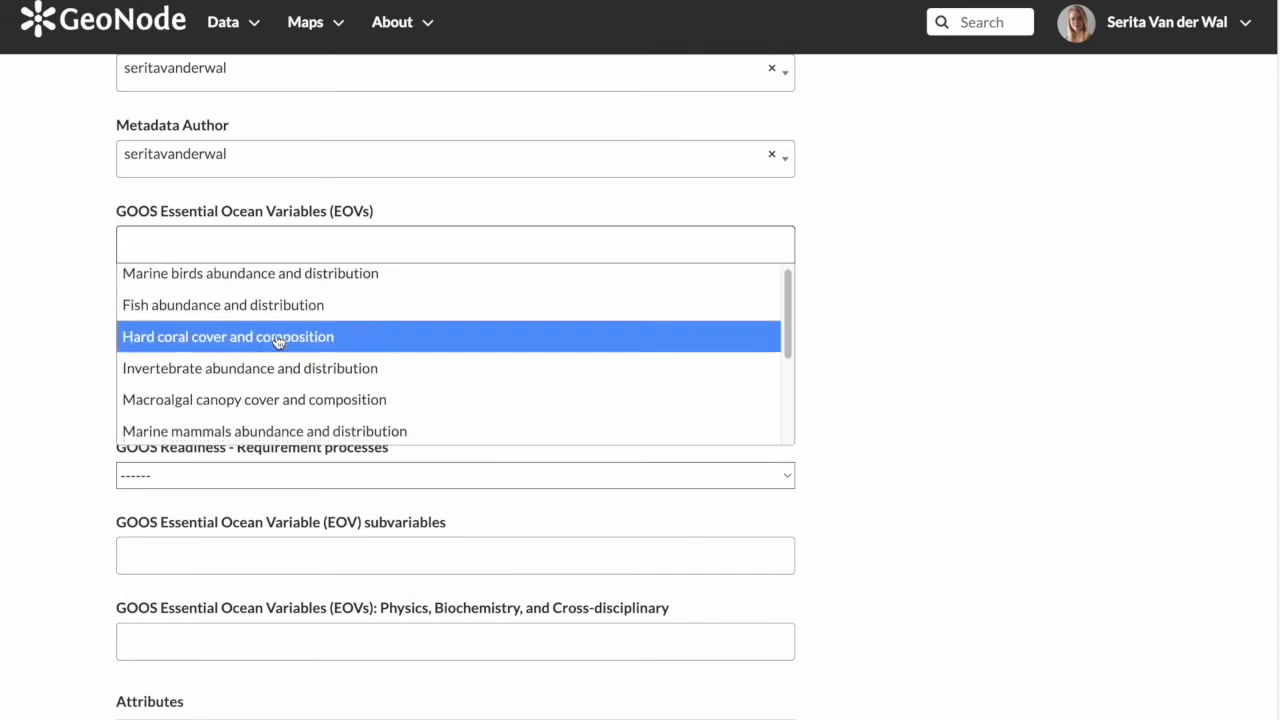
scroll(300, 345, down, 2)
click(889, 307)
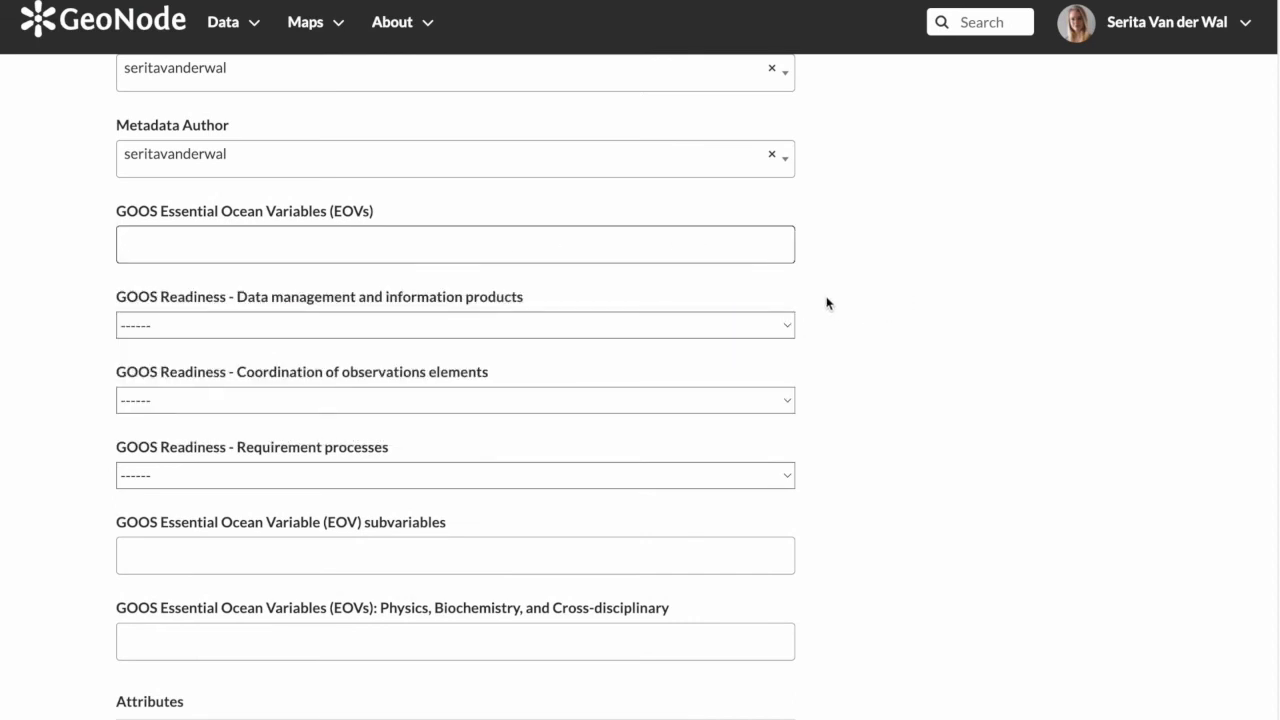
Examine the GOOS Readiness levels offered for data management and information products, leaving the readiness fields unset.
click(299, 320)
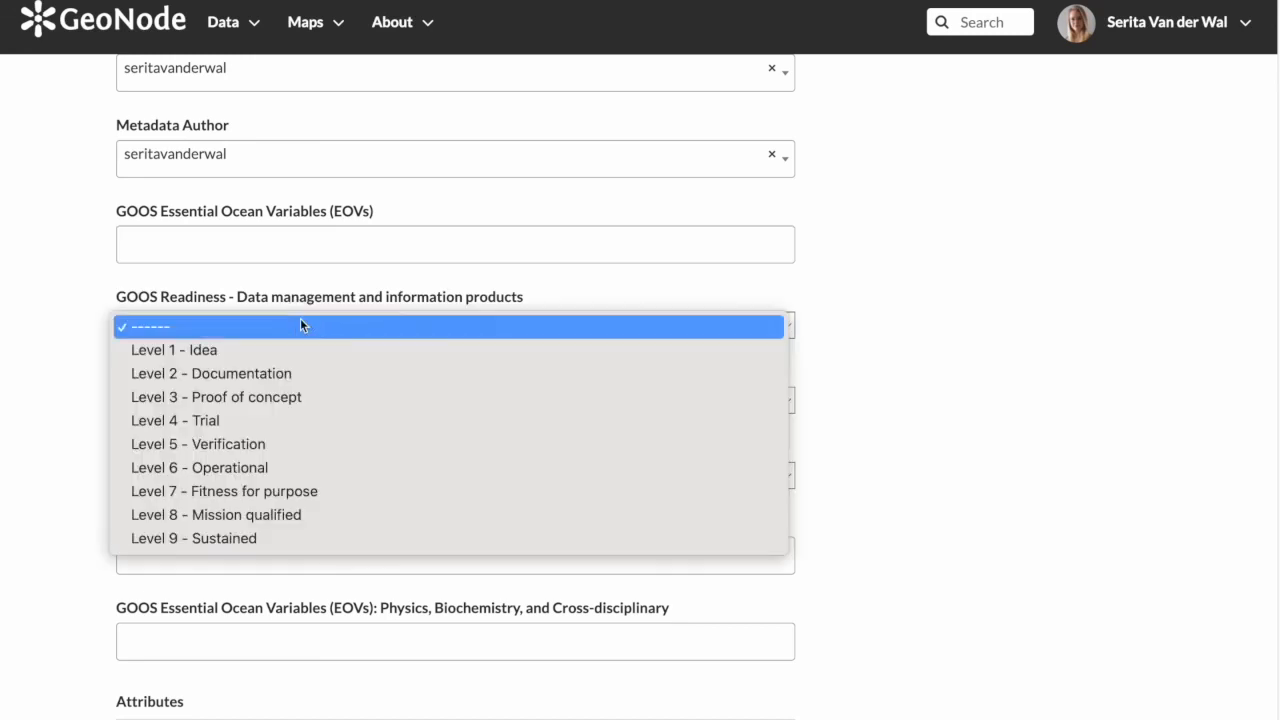
click(967, 268)
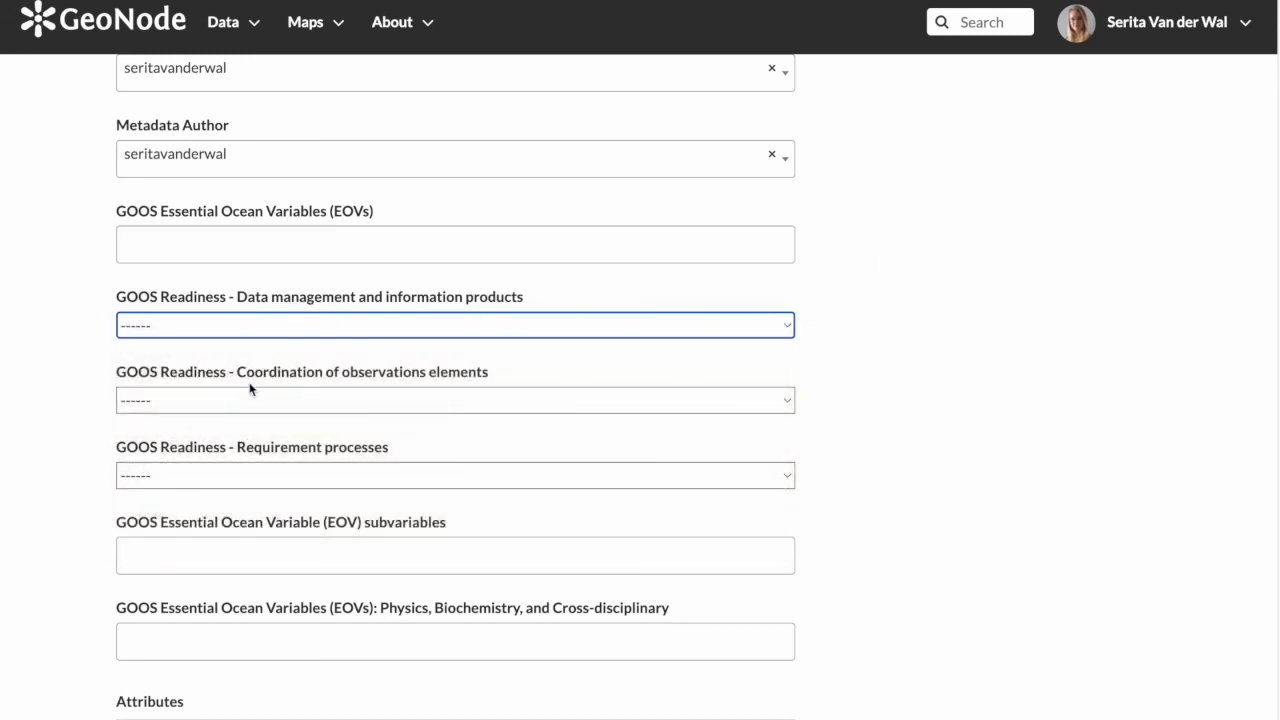
scroll(255, 385, down, 2)
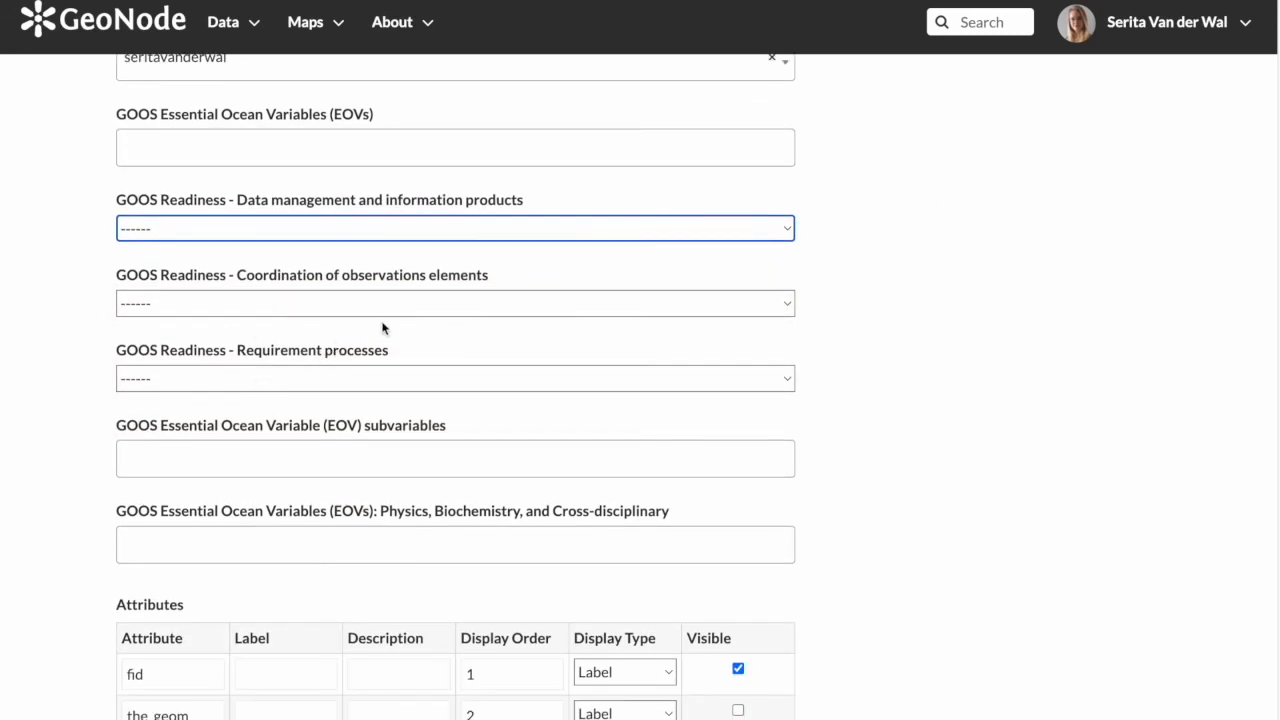
scroll(350, 332, down, 2)
scroll(364, 336, down, 1)
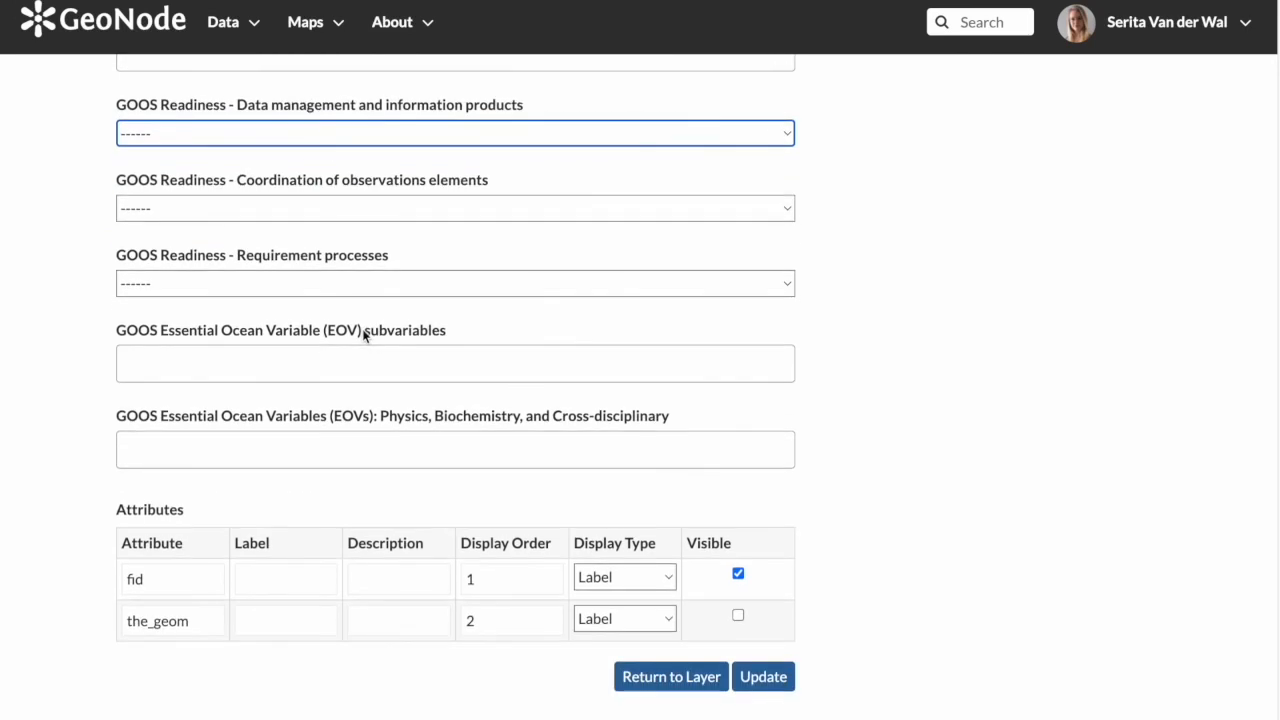
Browse the list of GOOS Essential Ocean Variable subvariables without selecting one.
click(182, 345)
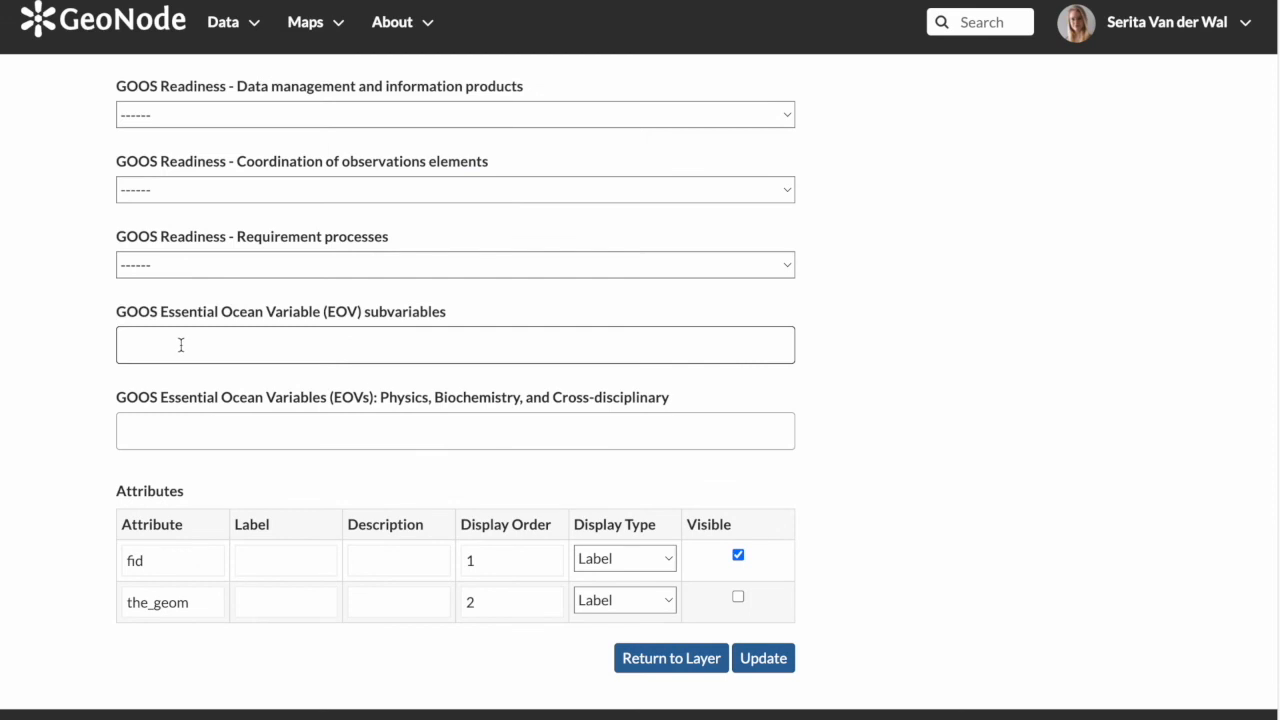
click(181, 345)
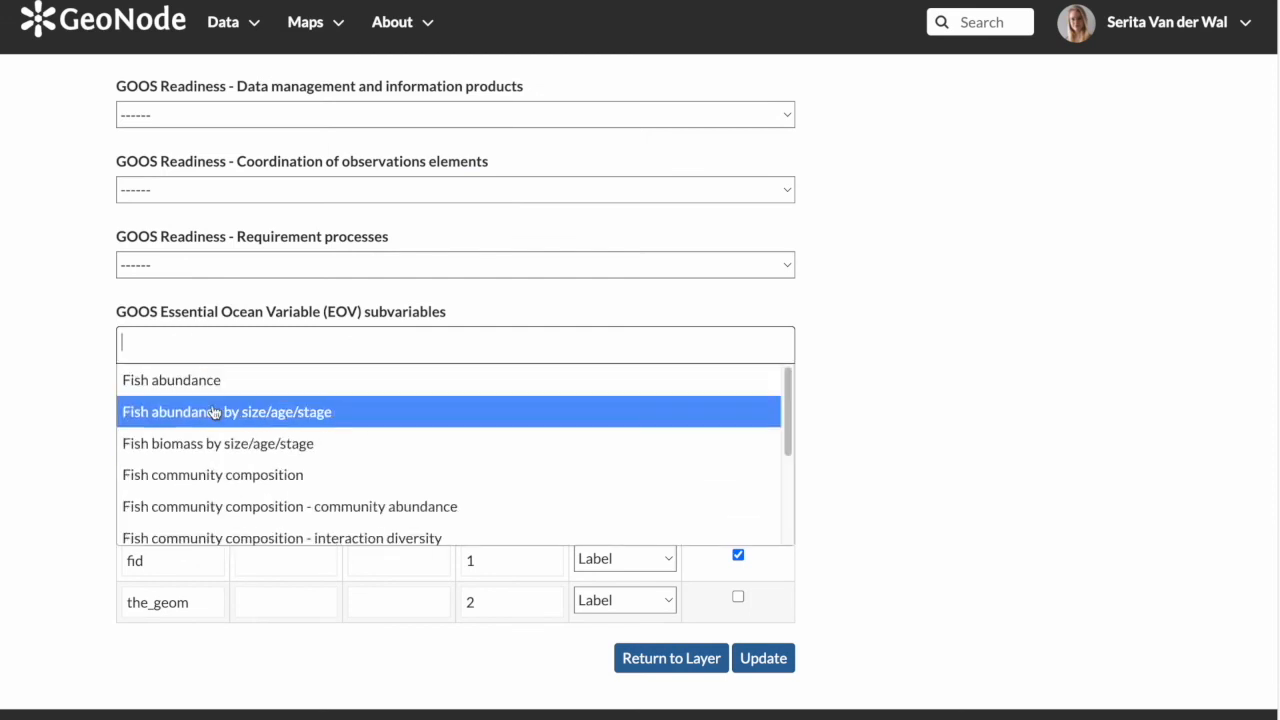
scroll(213, 411, down, 5)
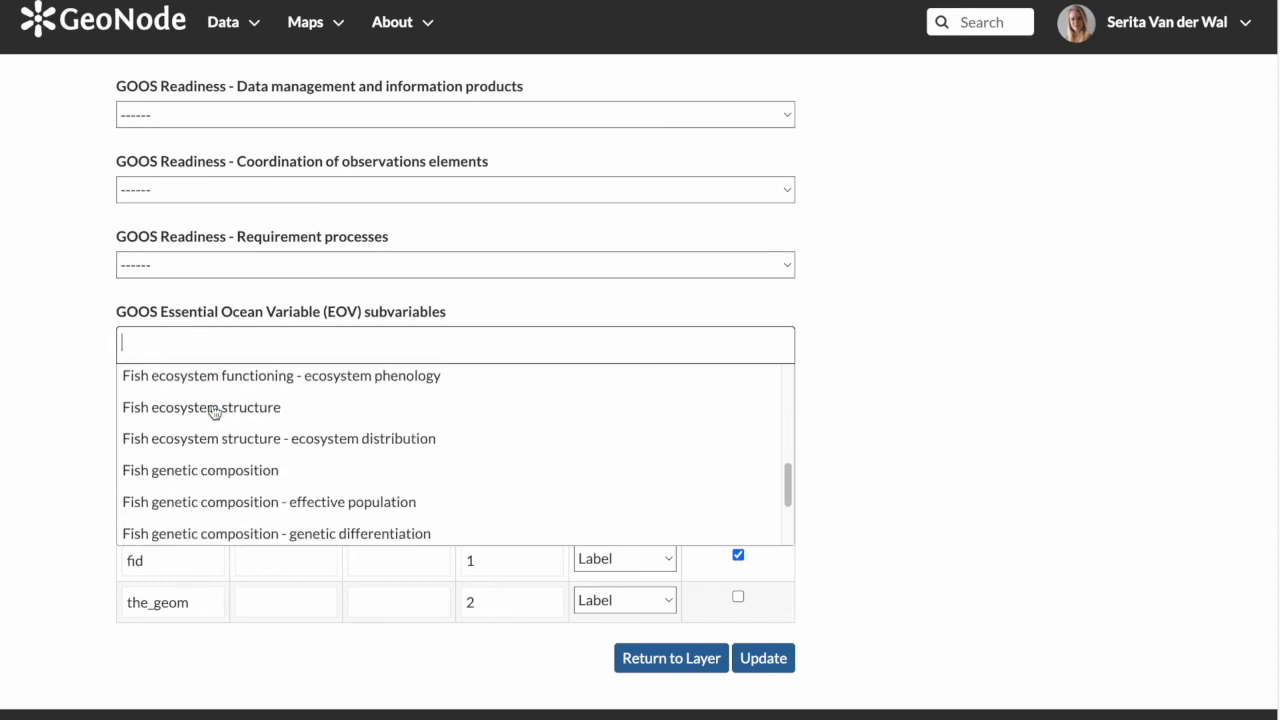
scroll(213, 411, down, 2)
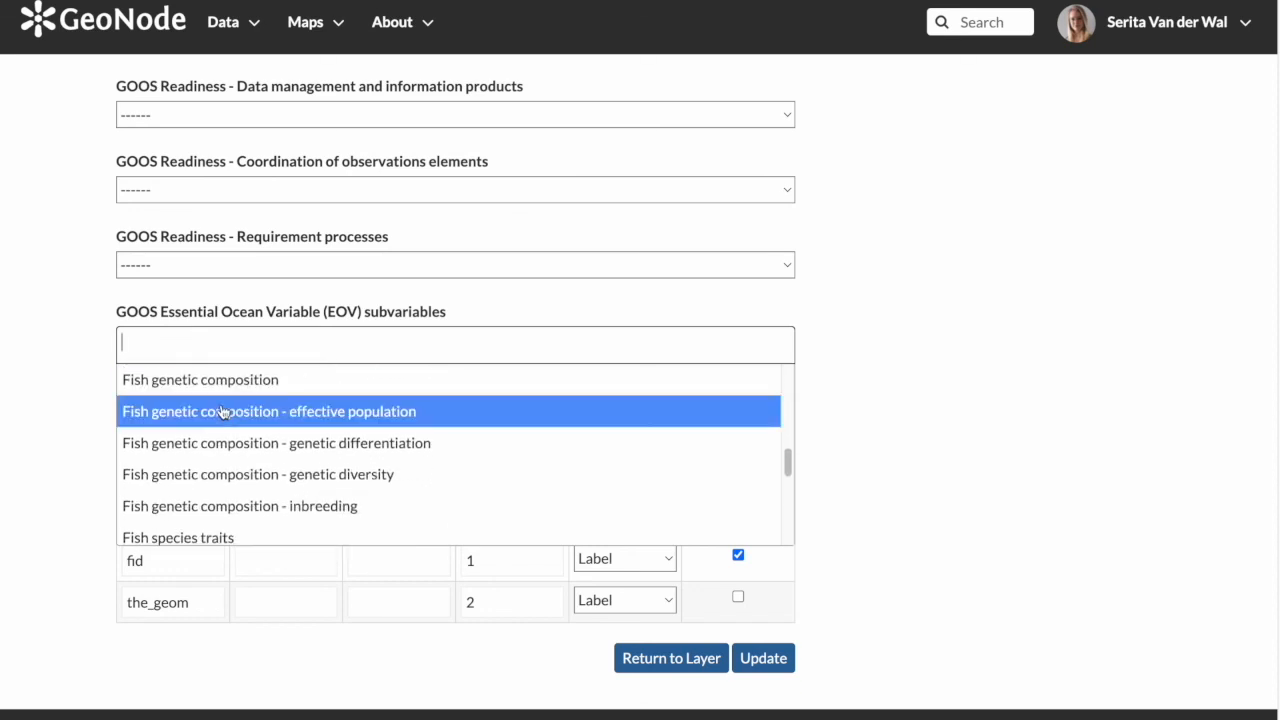
scroll(220, 410, down, 3)
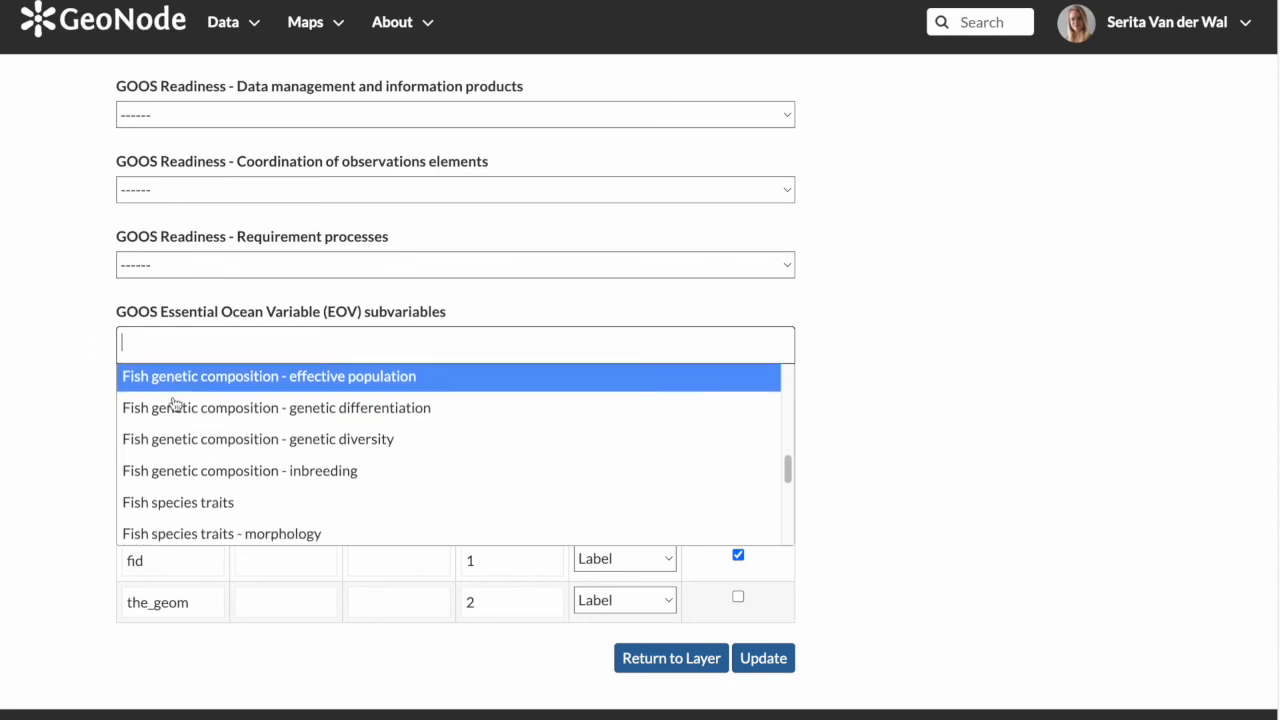
click(62, 399)
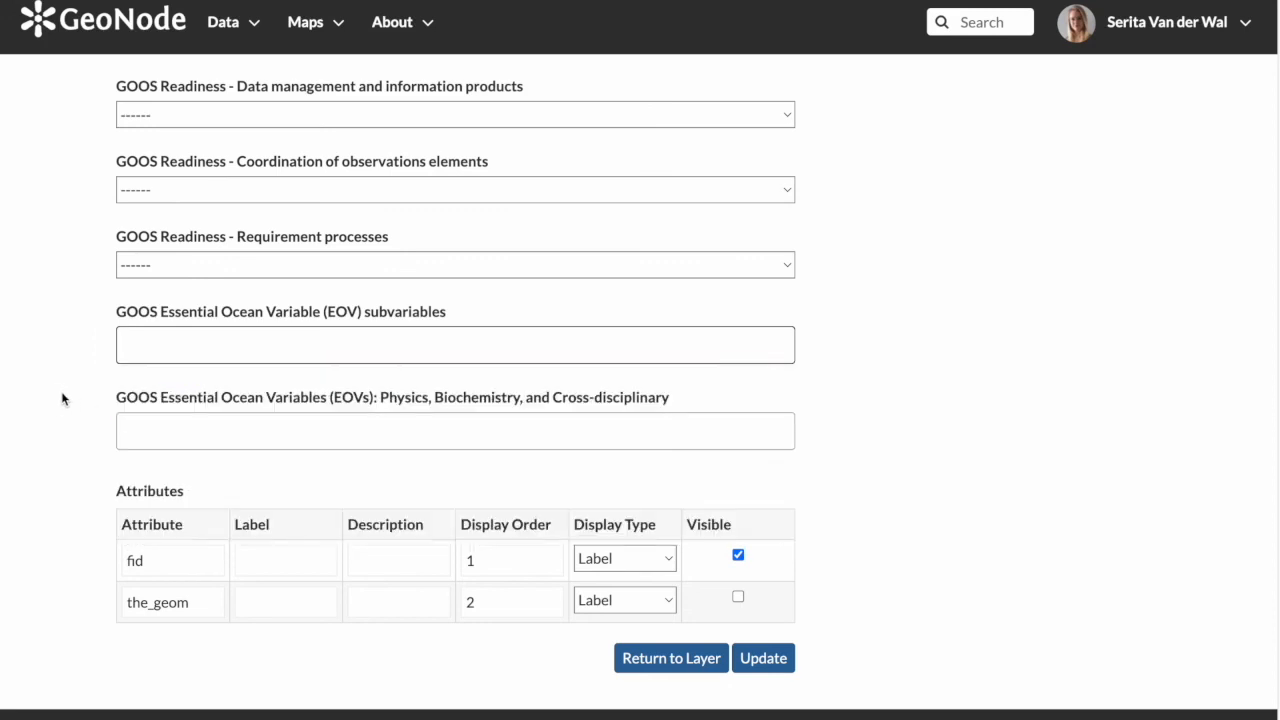
Browse the Physics, Biochemistry, and Cross-disciplinary Essential Ocean Variables, leaving the field empty.
click(233, 427)
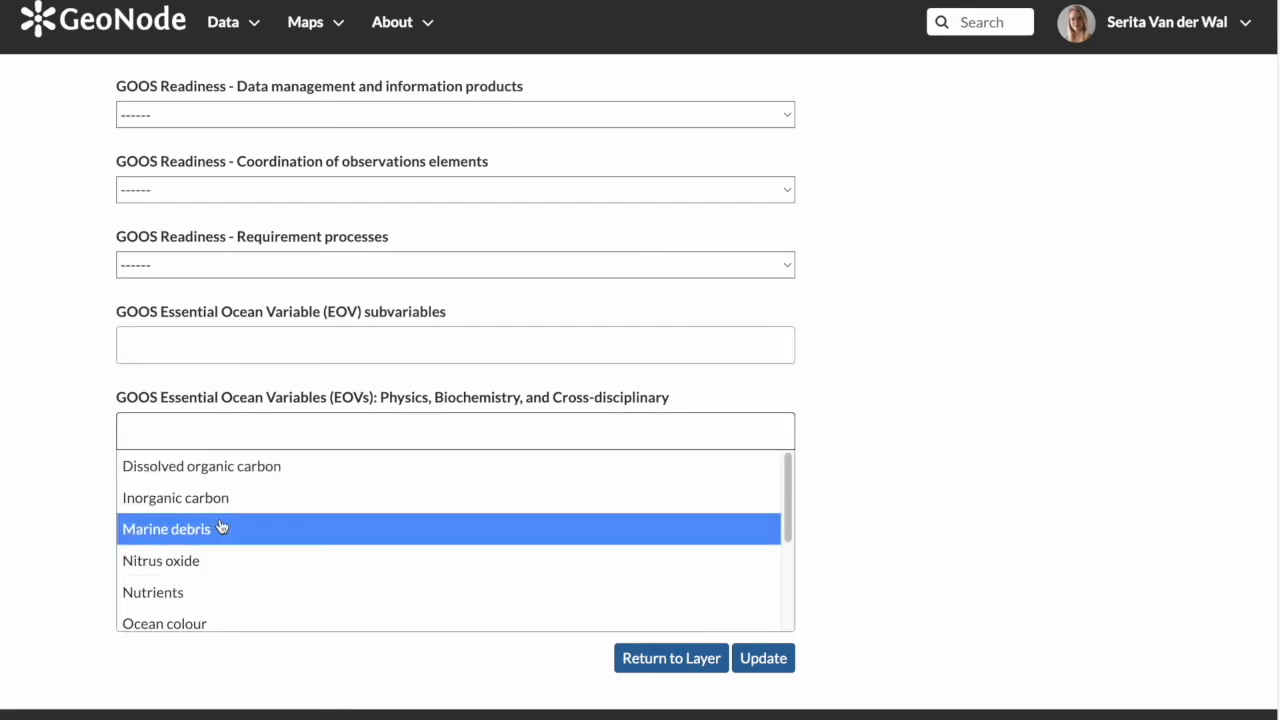
scroll(221, 527, down, 5)
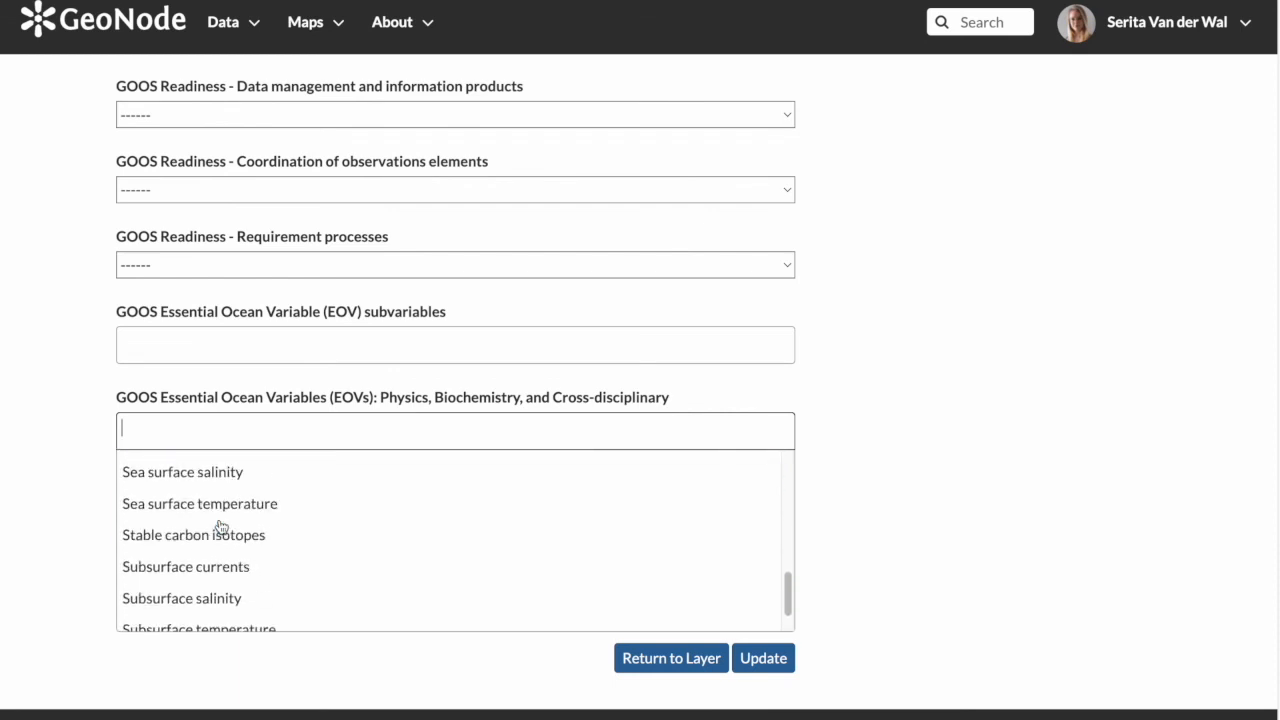
scroll(221, 527, down, 2)
click(1028, 396)
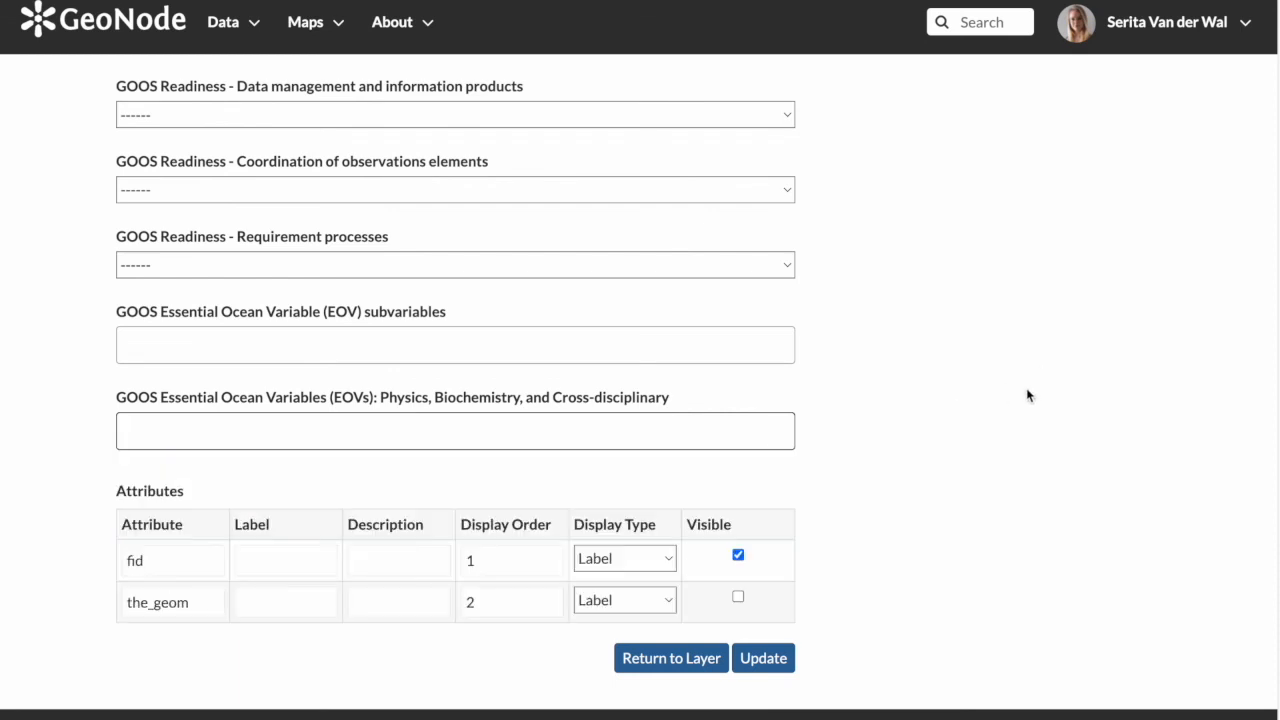
Submit the metadata form to update the layer's metadata.
click(766, 662)
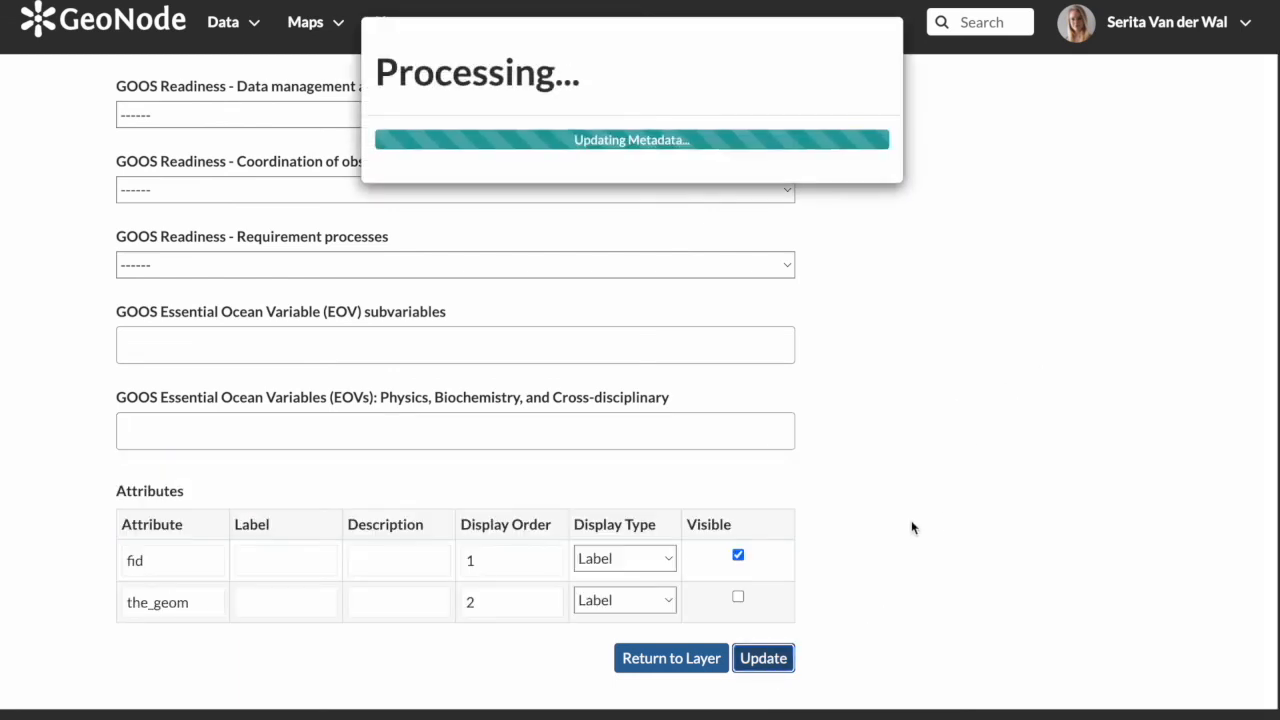